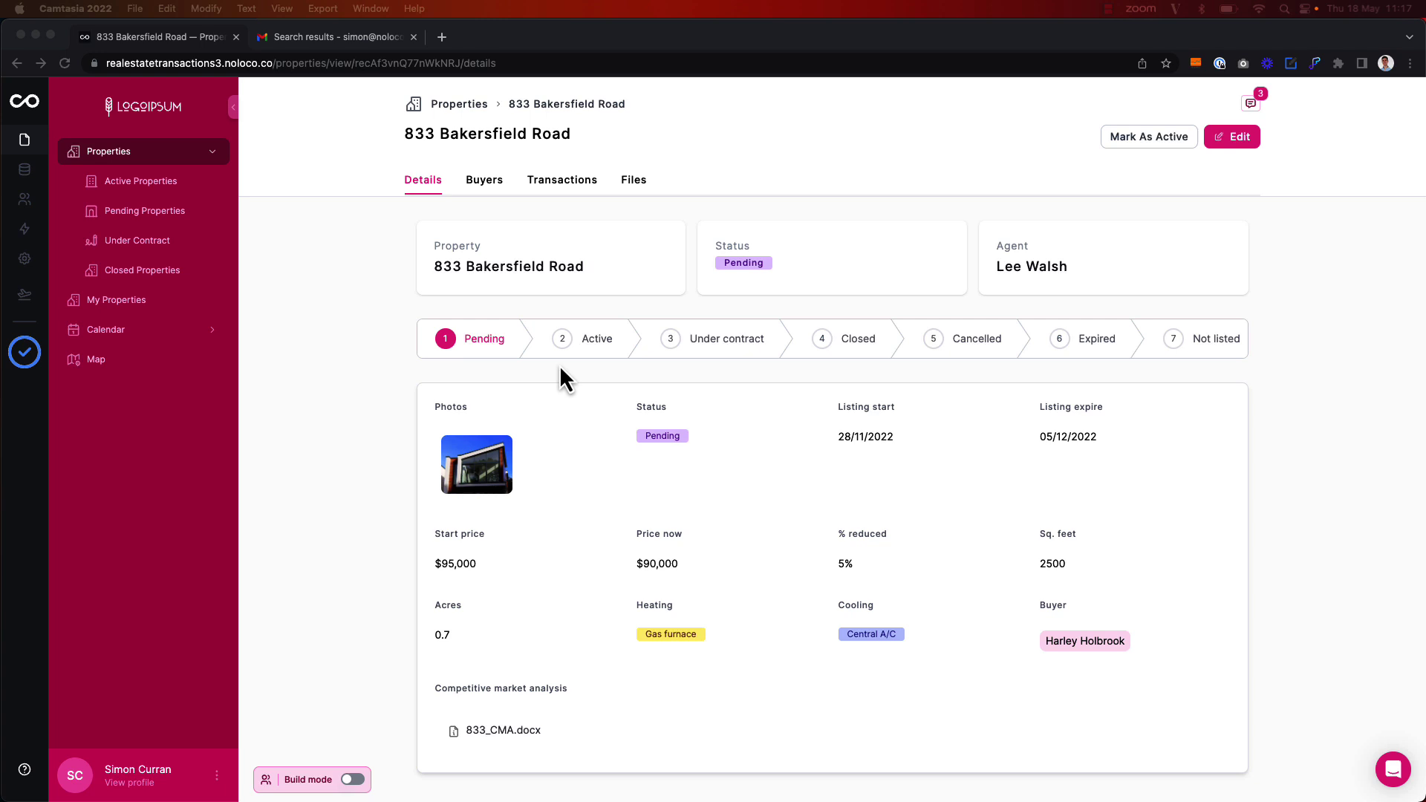
Start a new workflow for the Properties collection from the Workflows editor
click(20, 233)
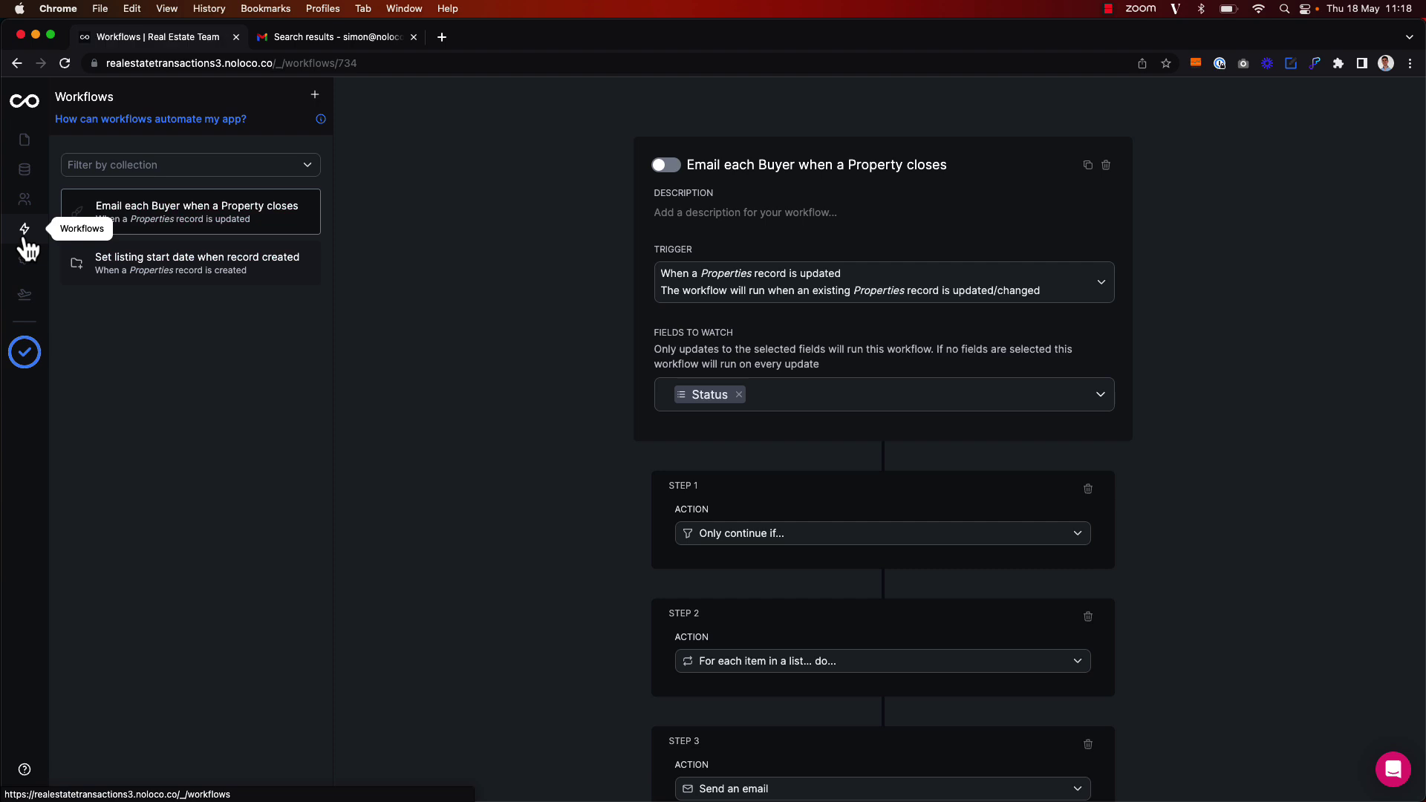
click(315, 97)
text(Prop)
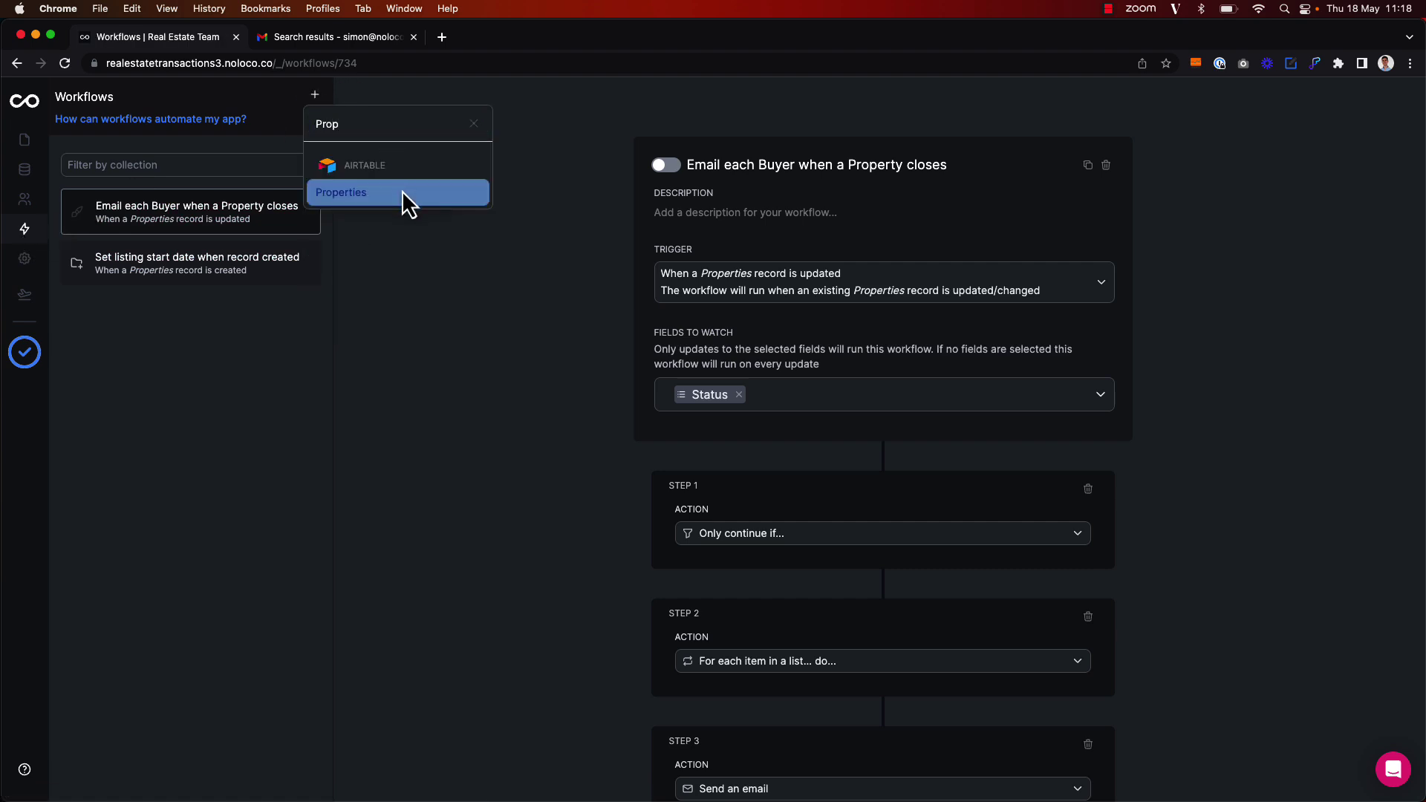
click(403, 191)
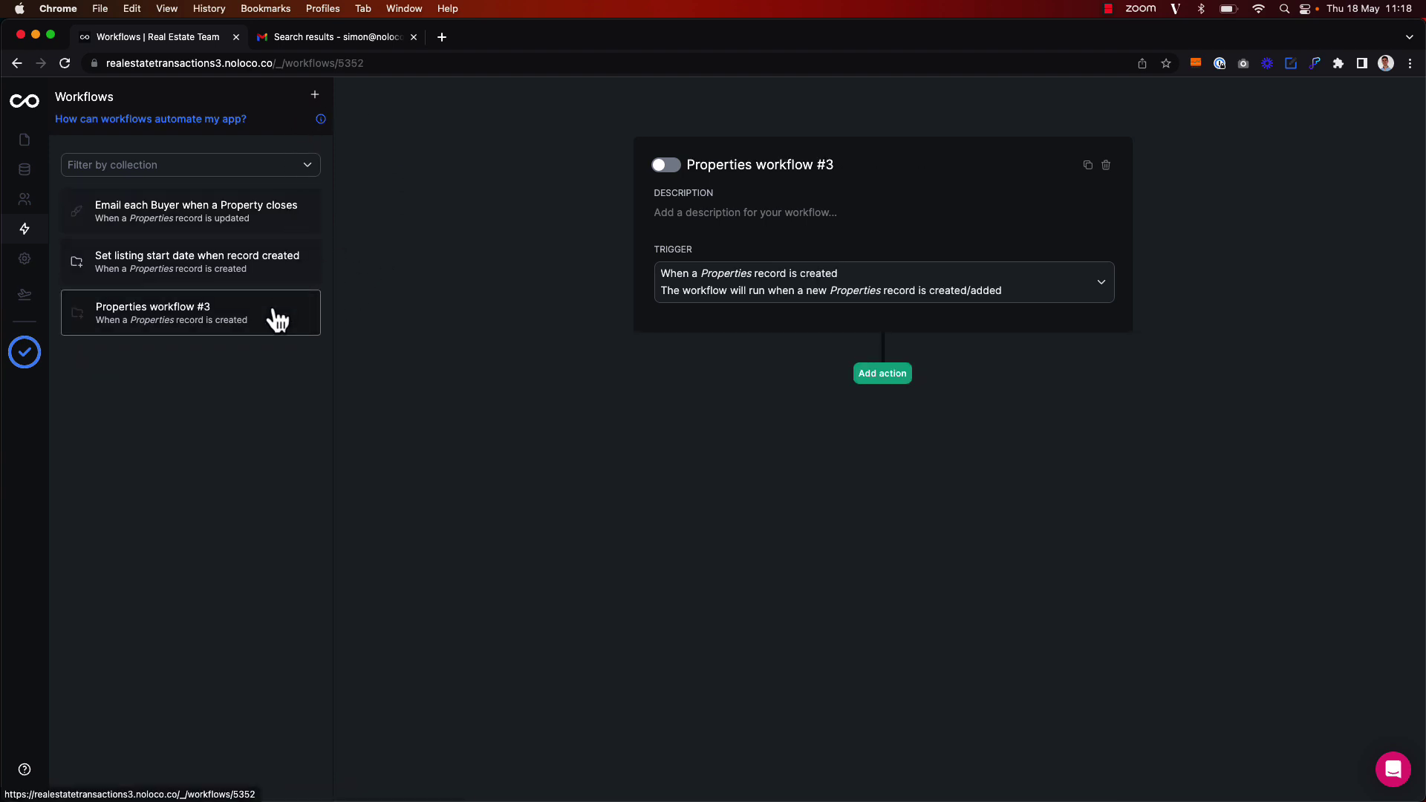
Rename it 'Mark Property as Active' and describe it as an on-demand workflow that triggers an email
triple_click(763, 165)
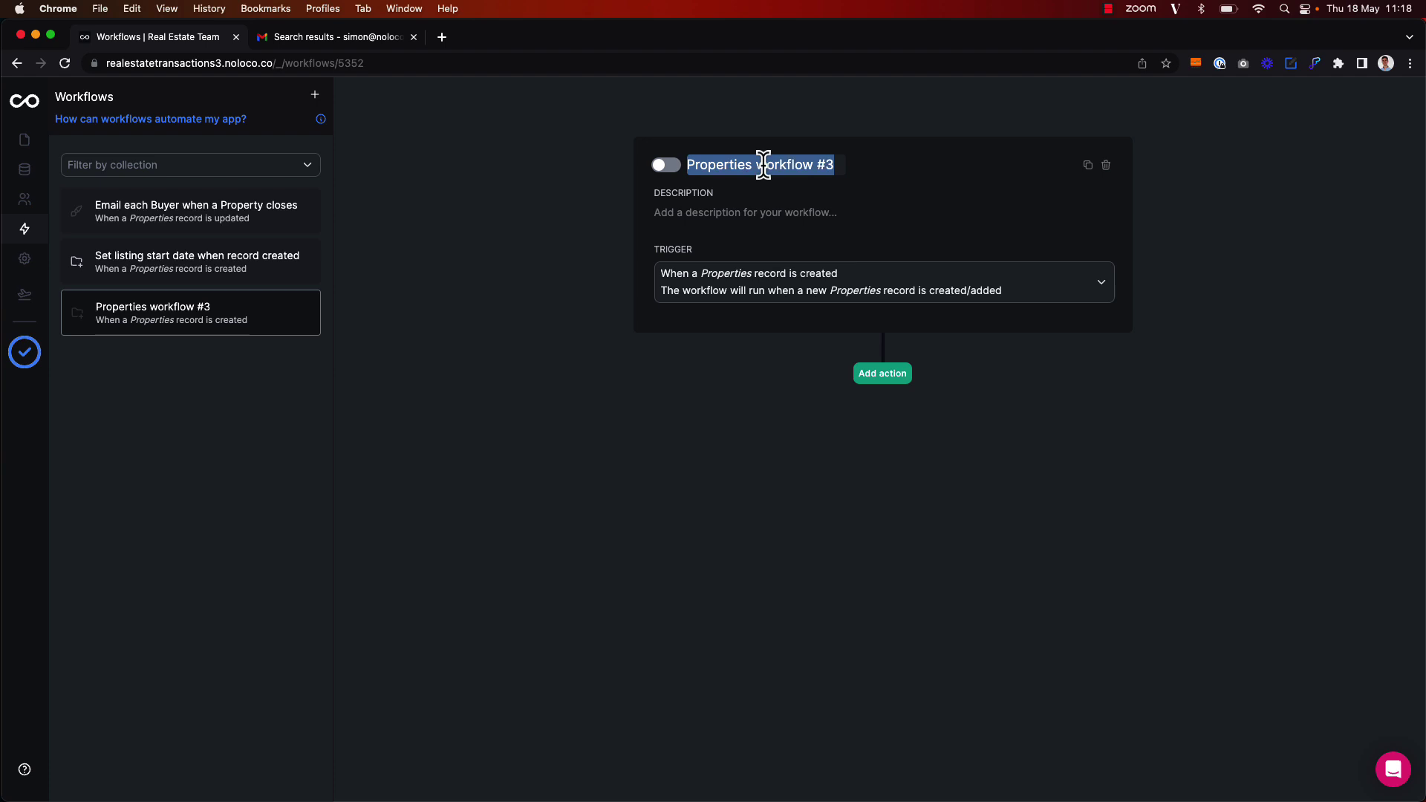
text(Mark )
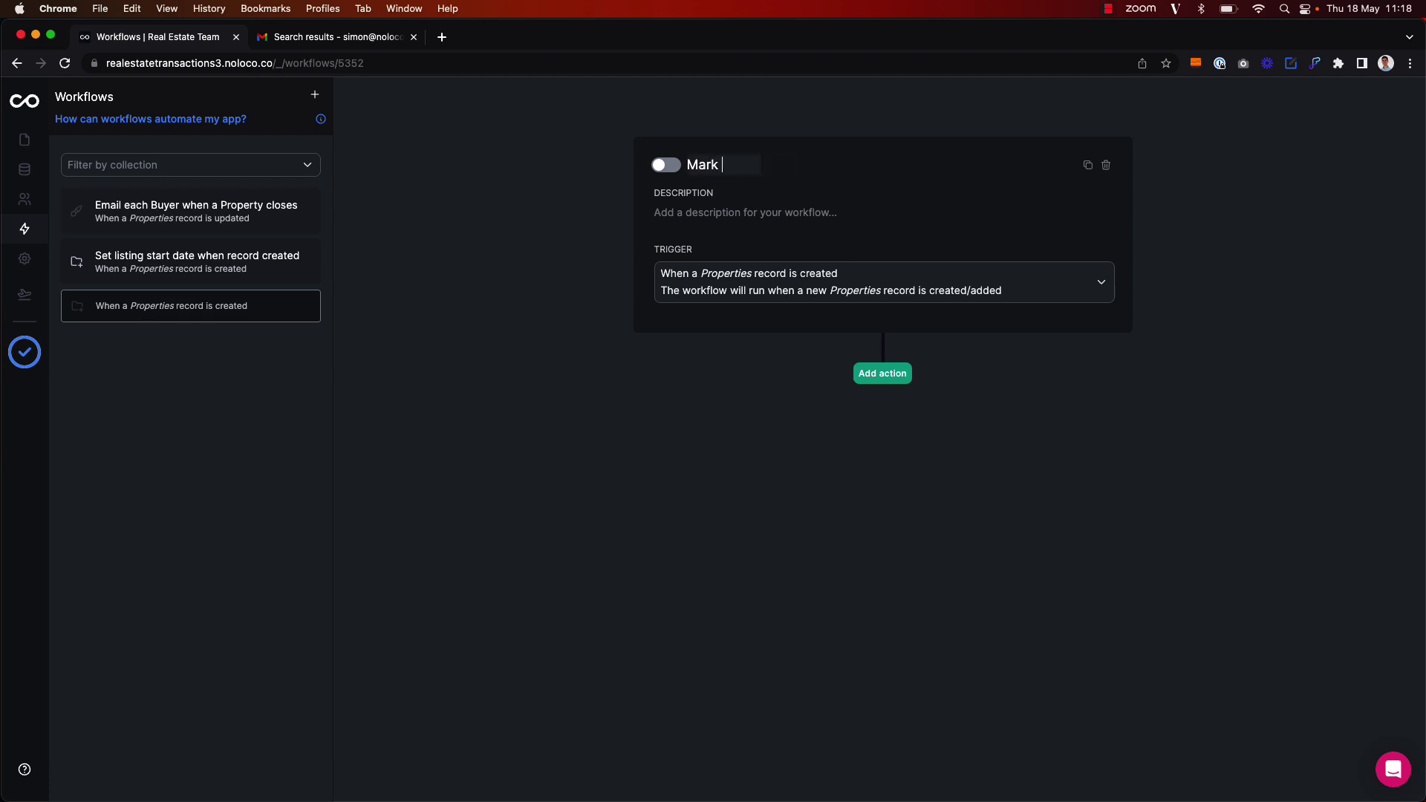
text(Property as )
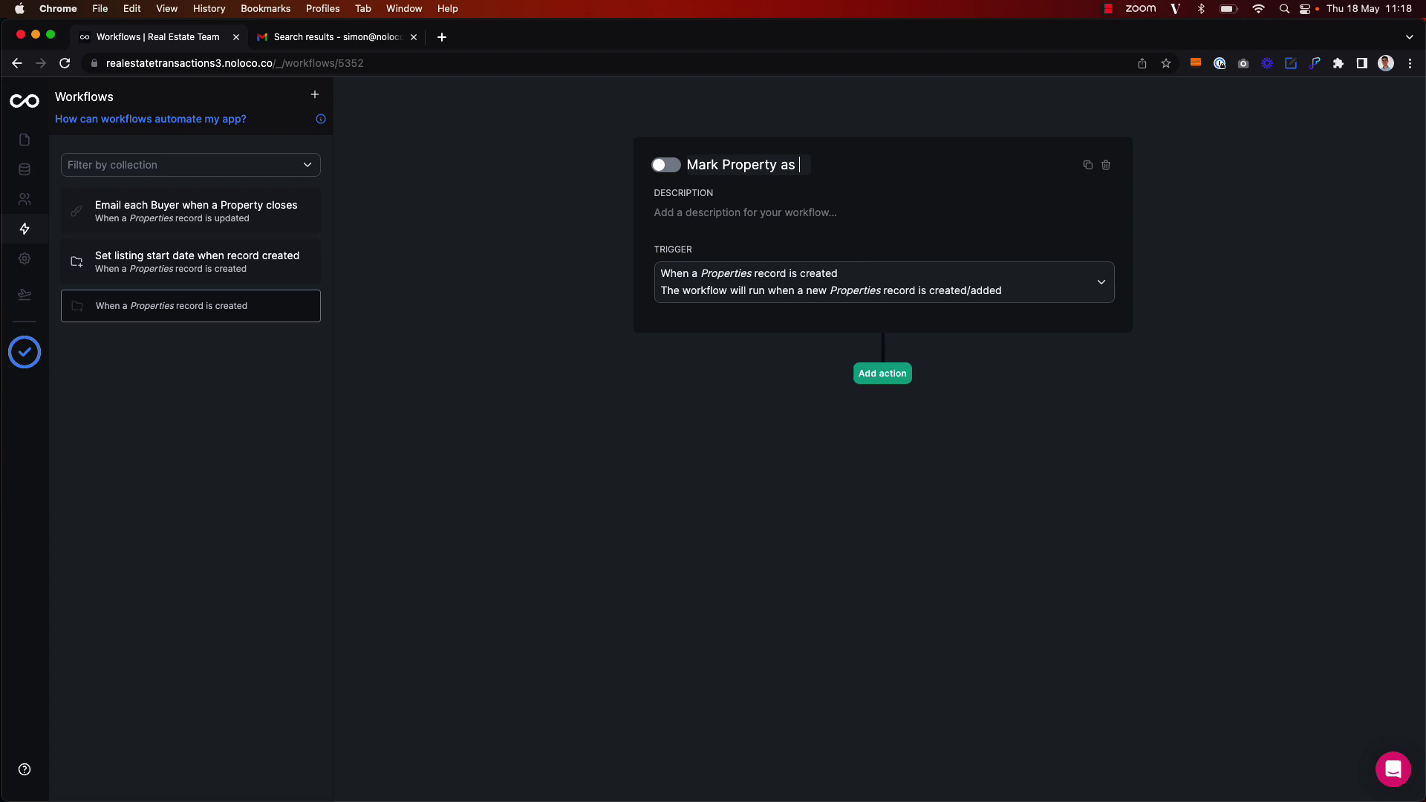
text(Active)
click(765, 220)
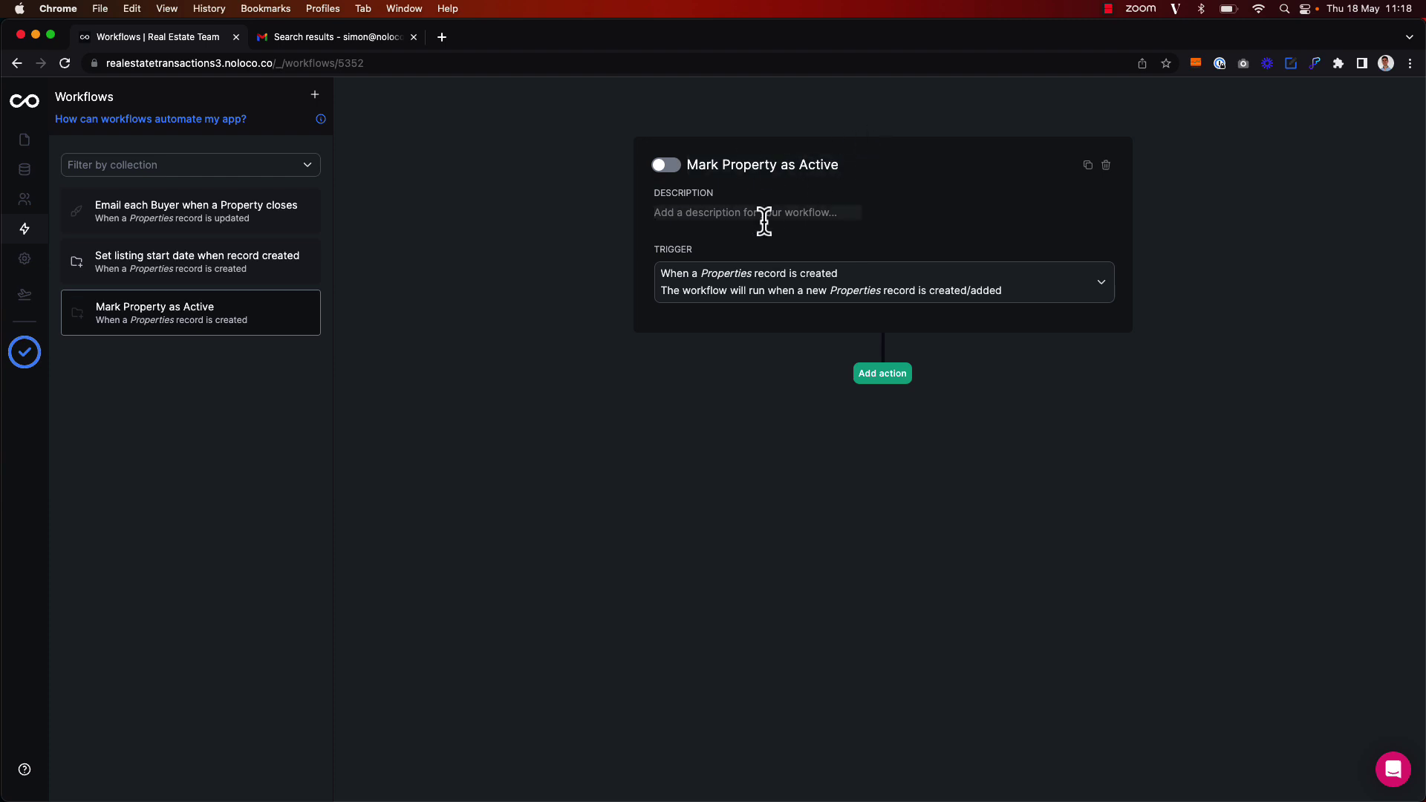
text(This on-dema)
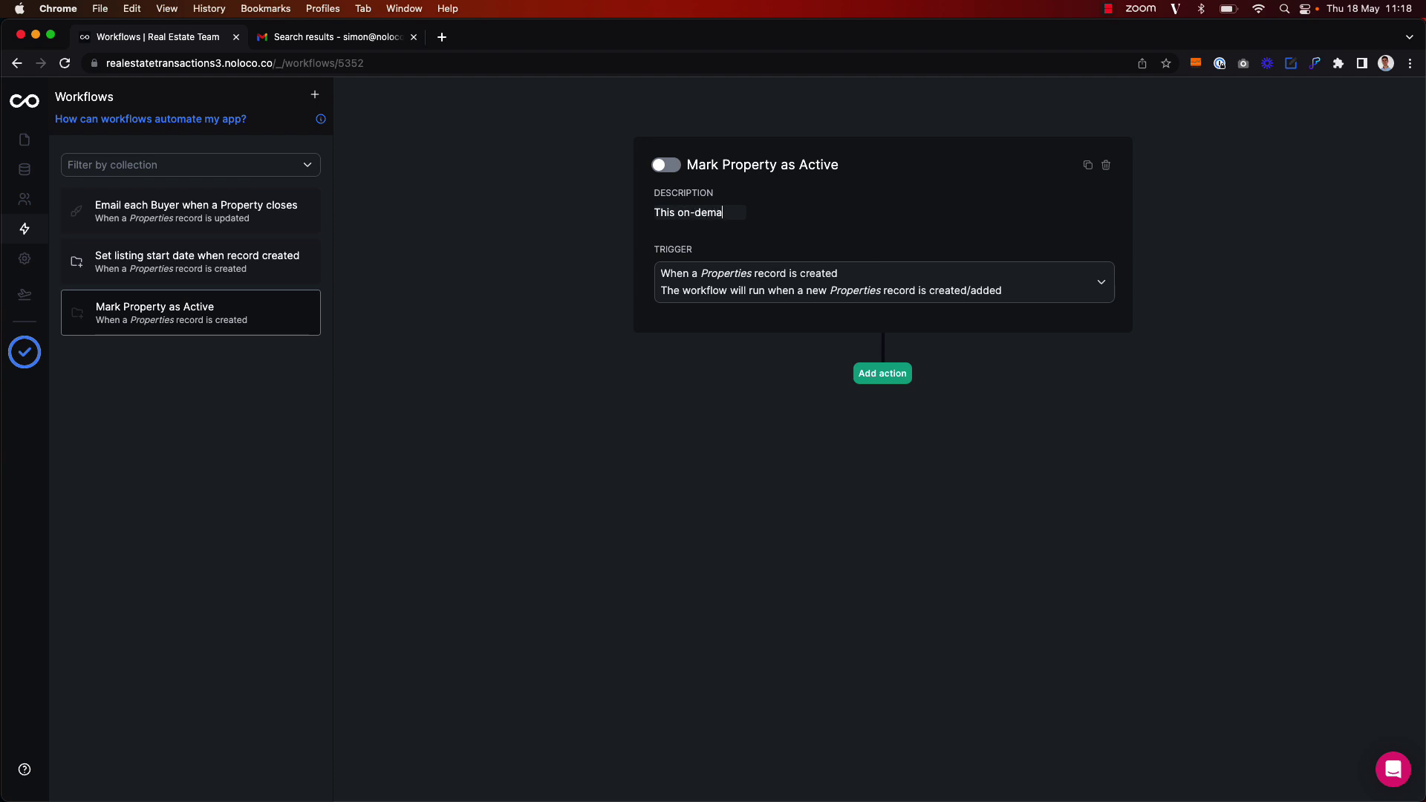
text(nd workflow marks )
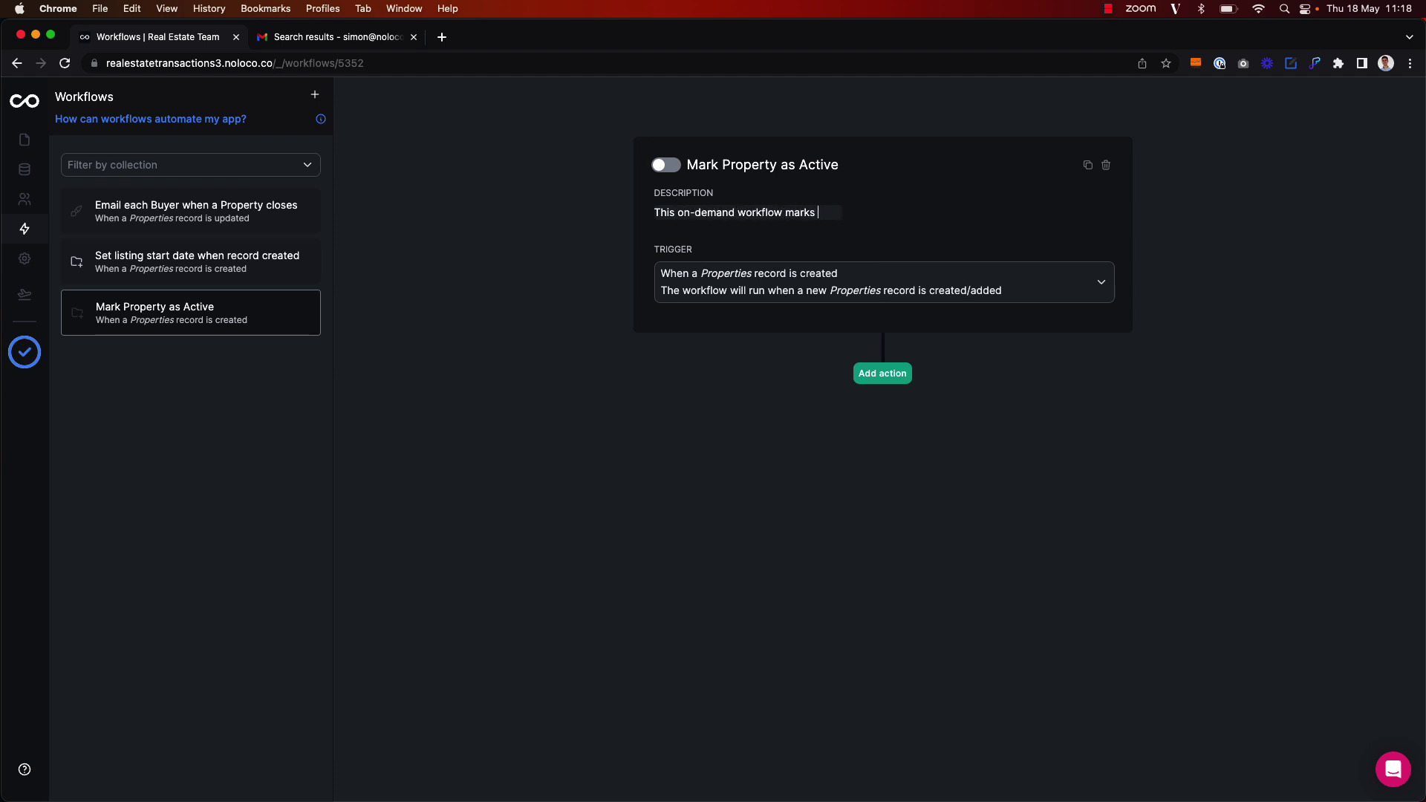
text(asproperty as active and triggers an email.)
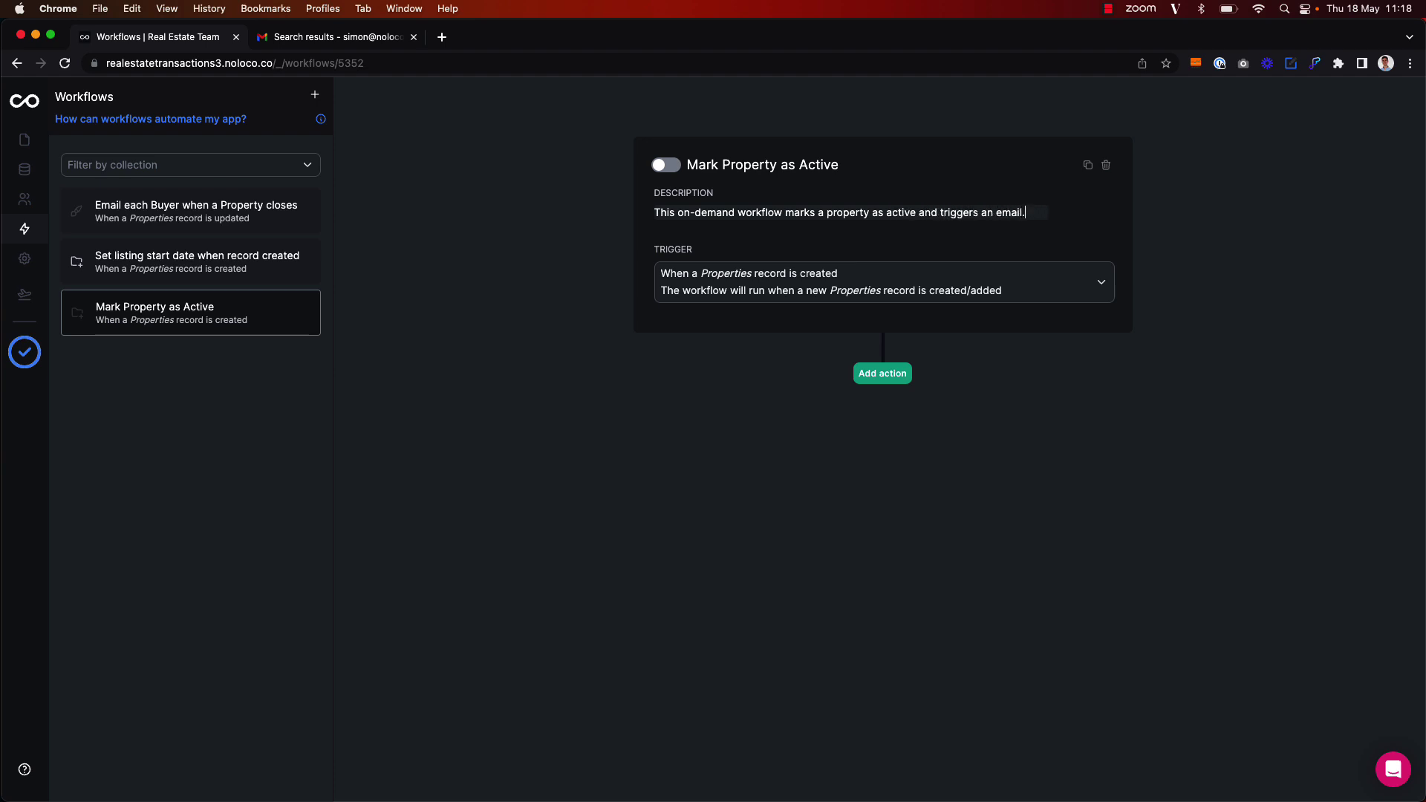
click(837, 251)
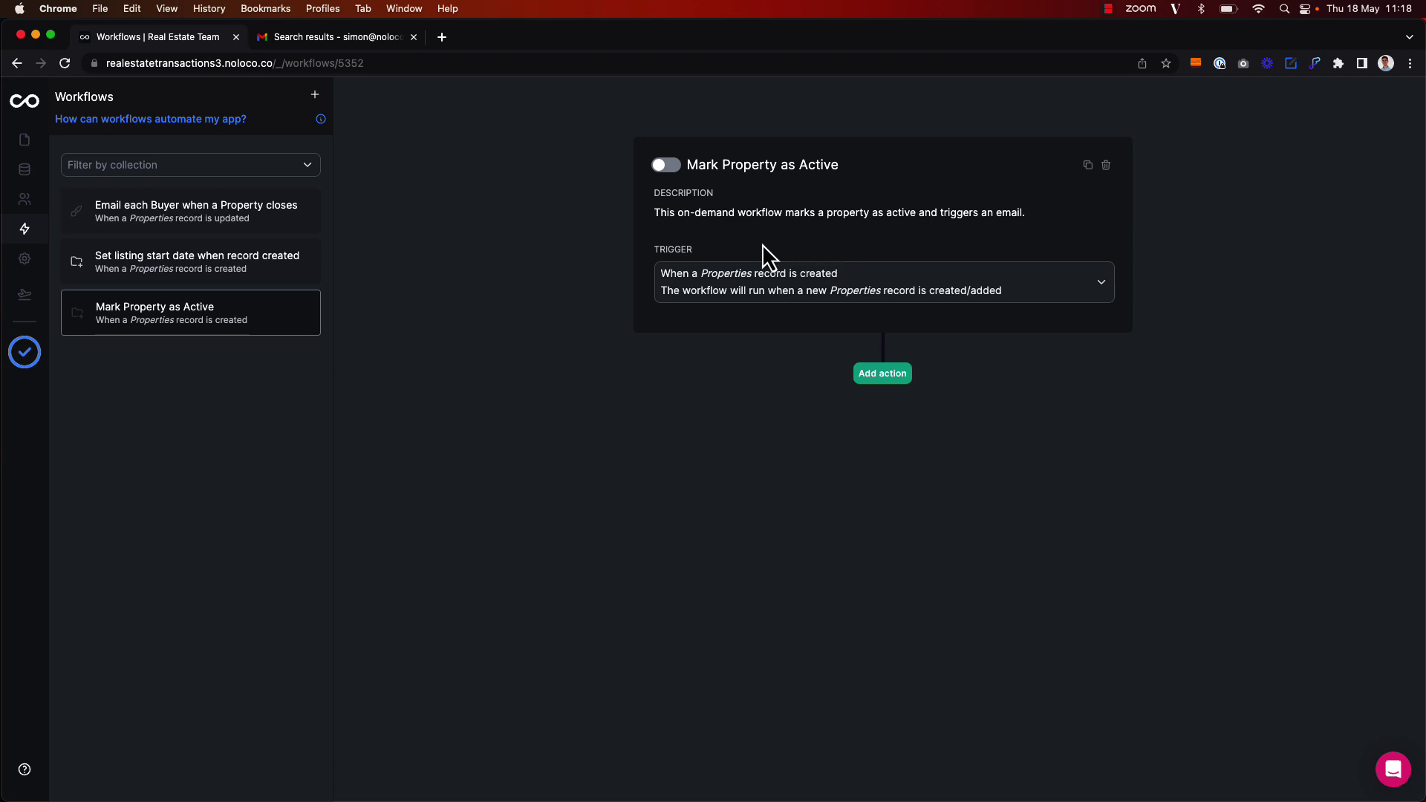
Set the trigger to On demand and add an Update a record step on Properties
click(741, 292)
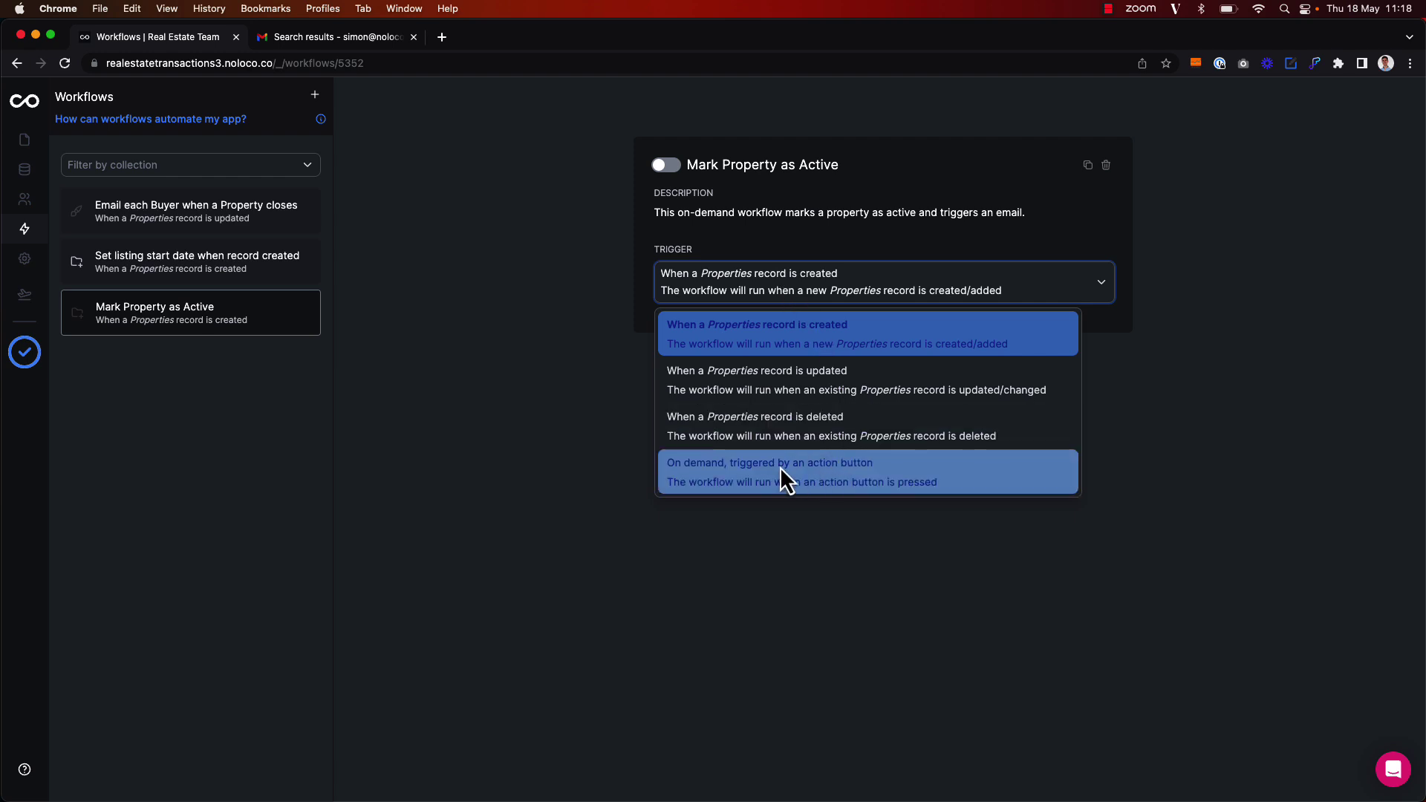
click(849, 483)
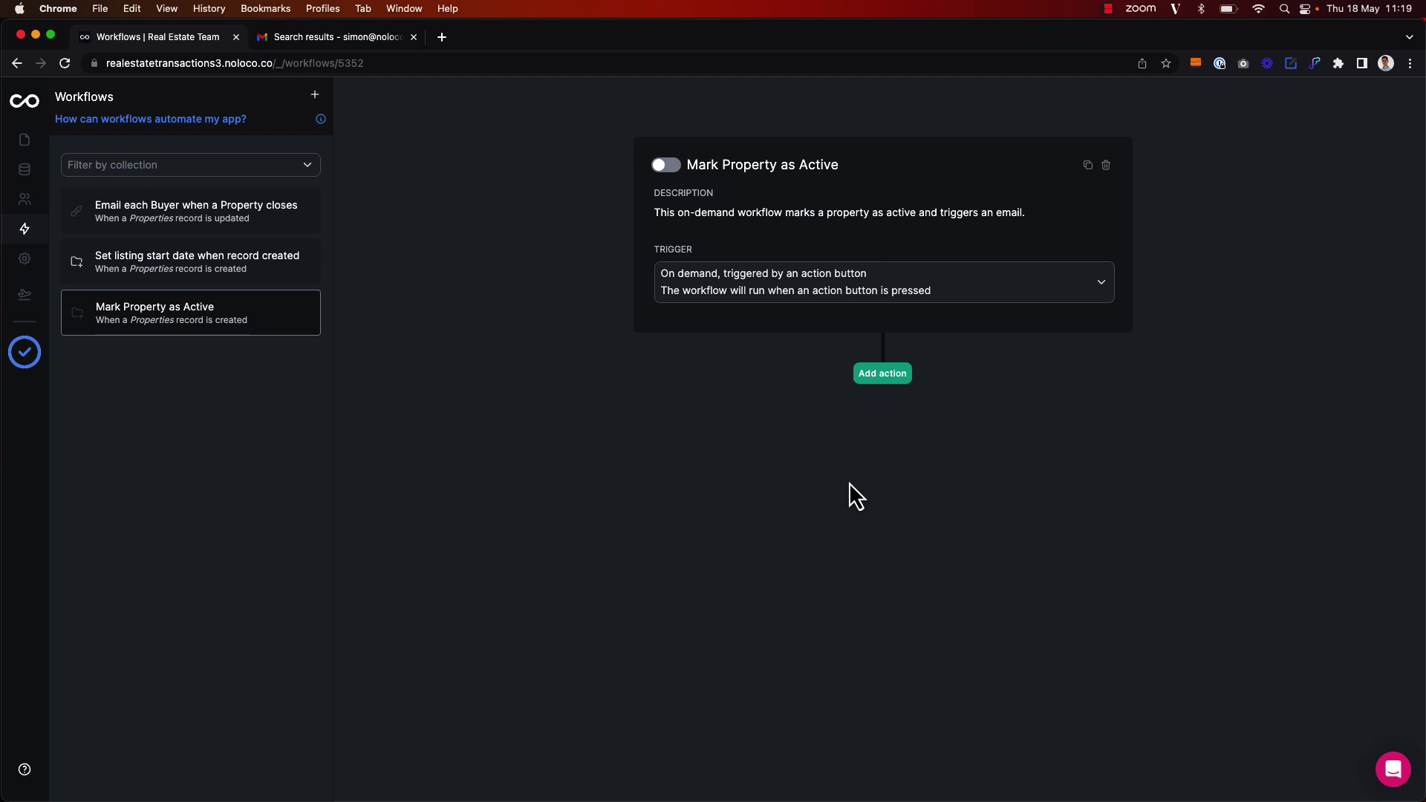
click(889, 378)
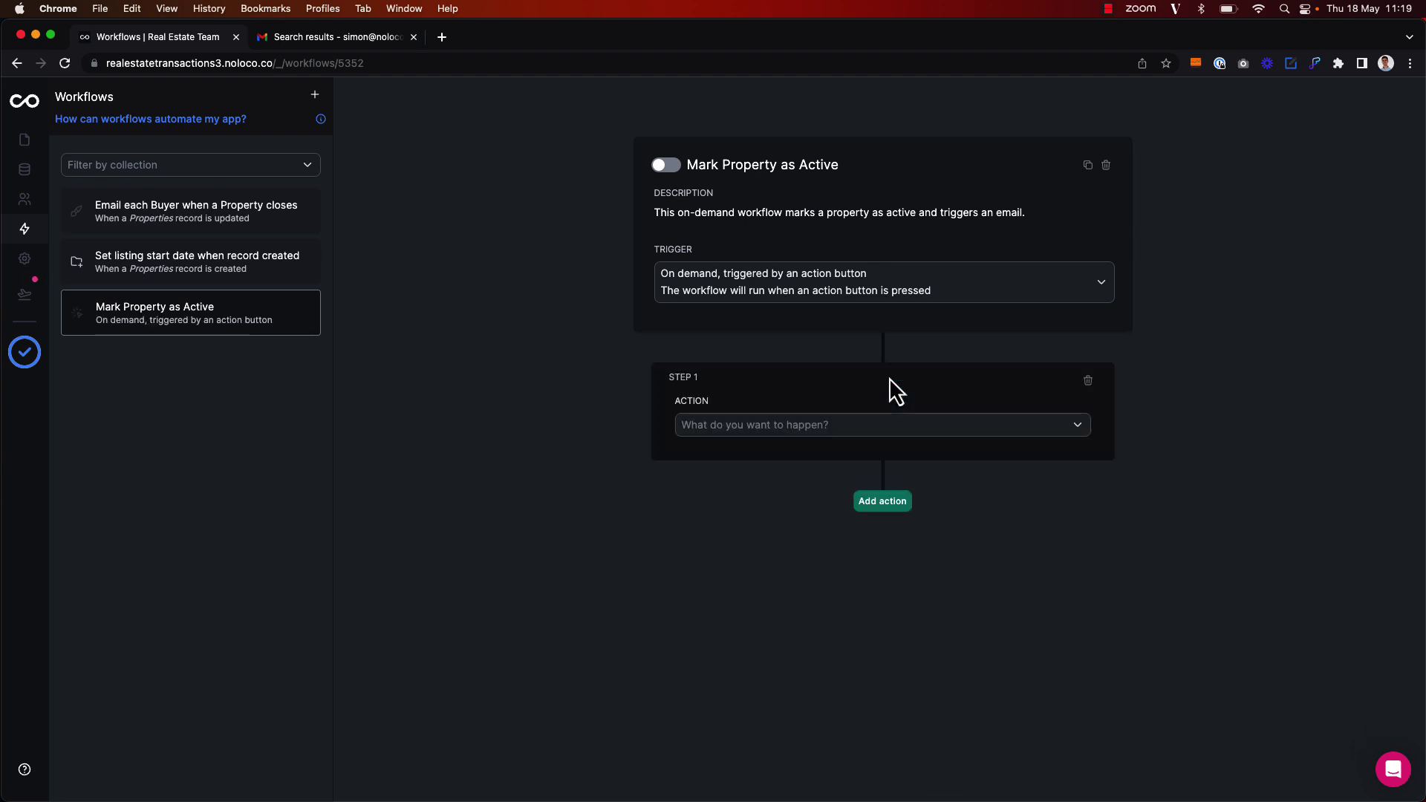
click(884, 428)
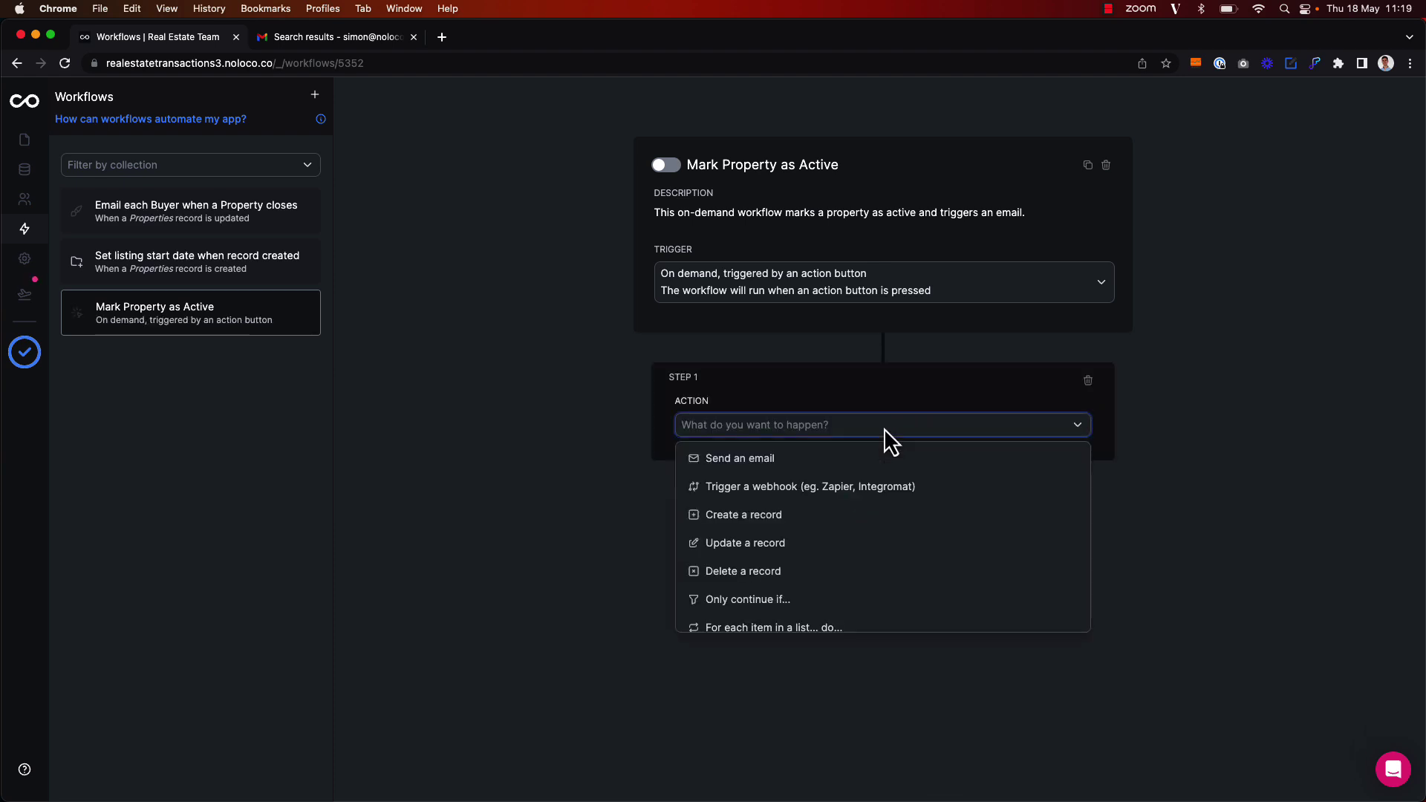
click(872, 543)
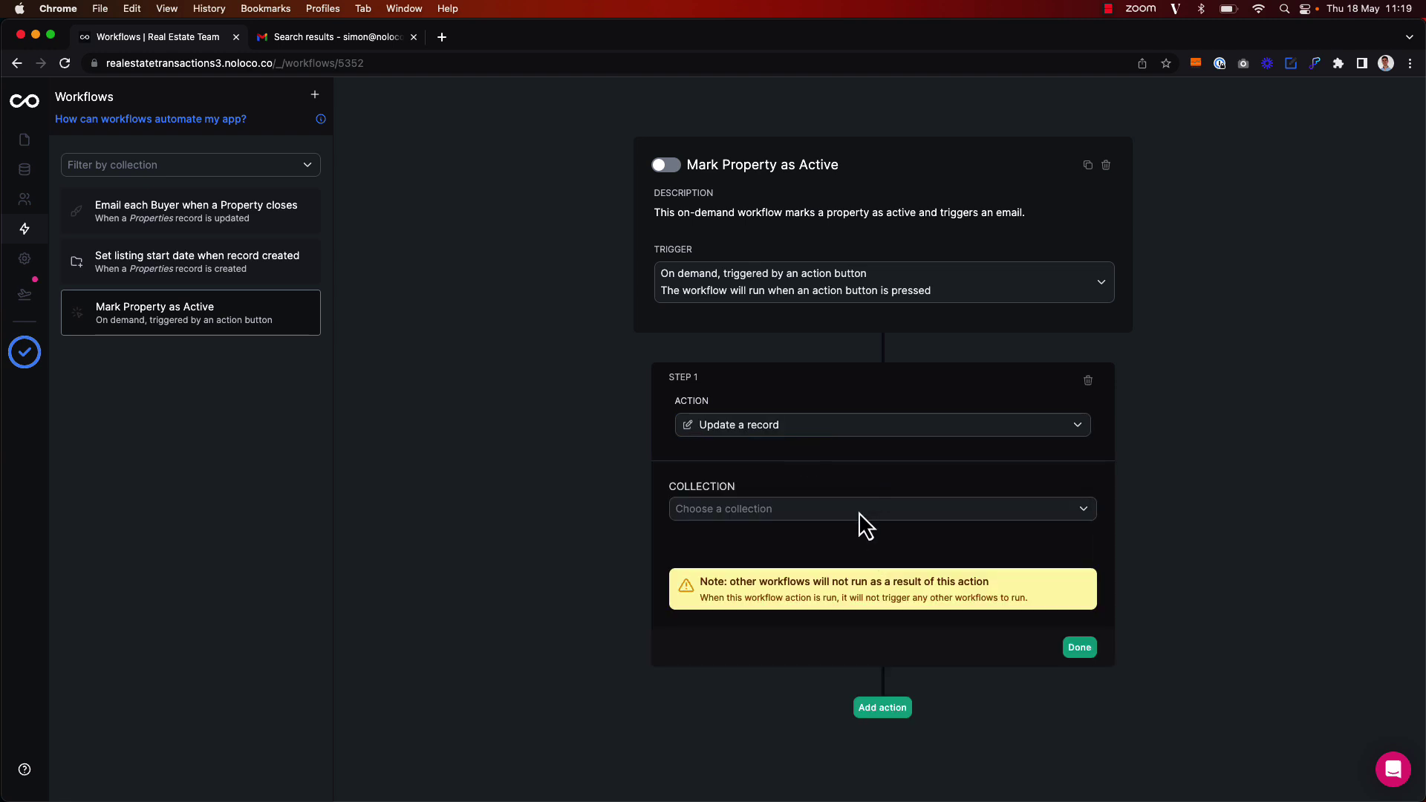
click(858, 511)
text(Prop)
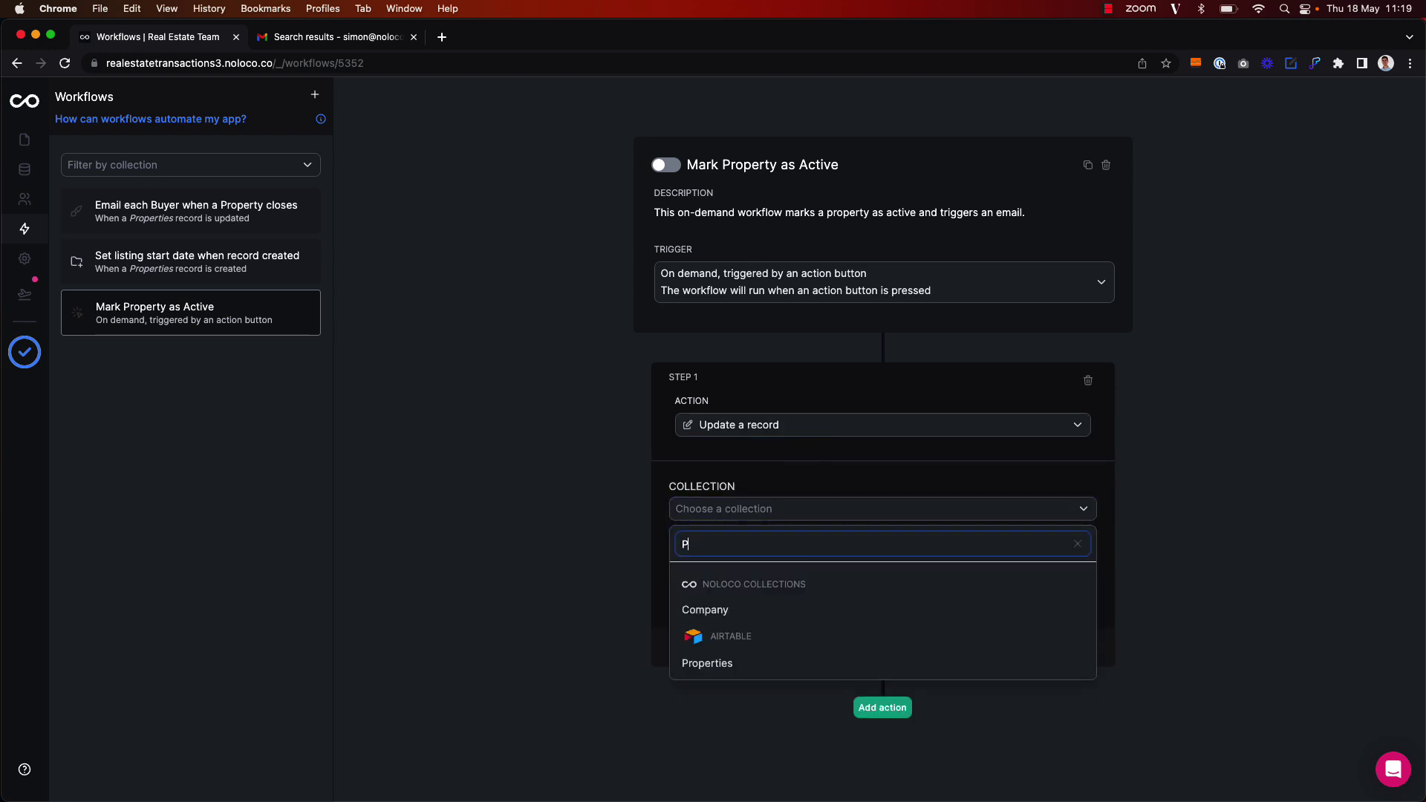
click(876, 611)
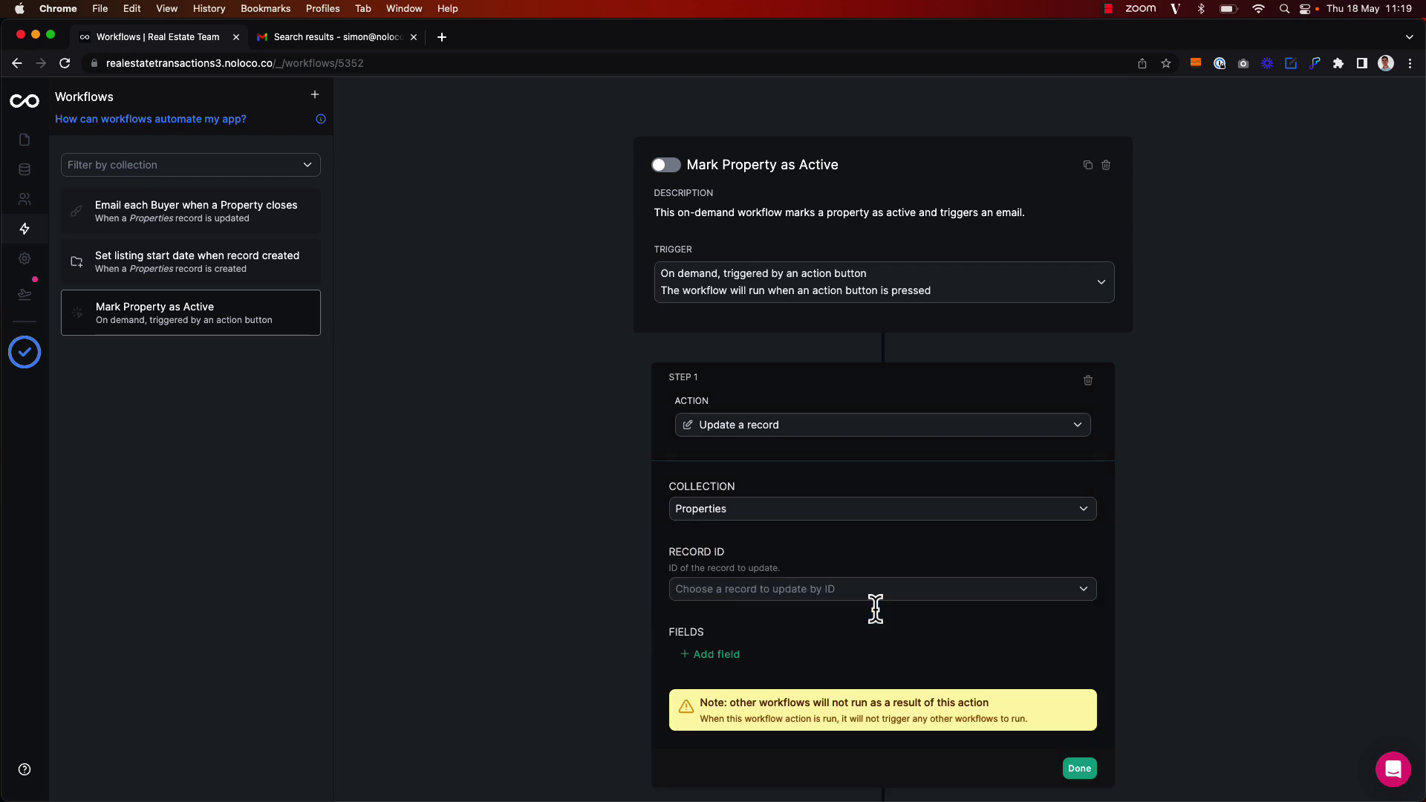
Target the record with Trigger > id, set its Status to Active, and finish the step
scroll(875, 604, down, 1)
click(840, 561)
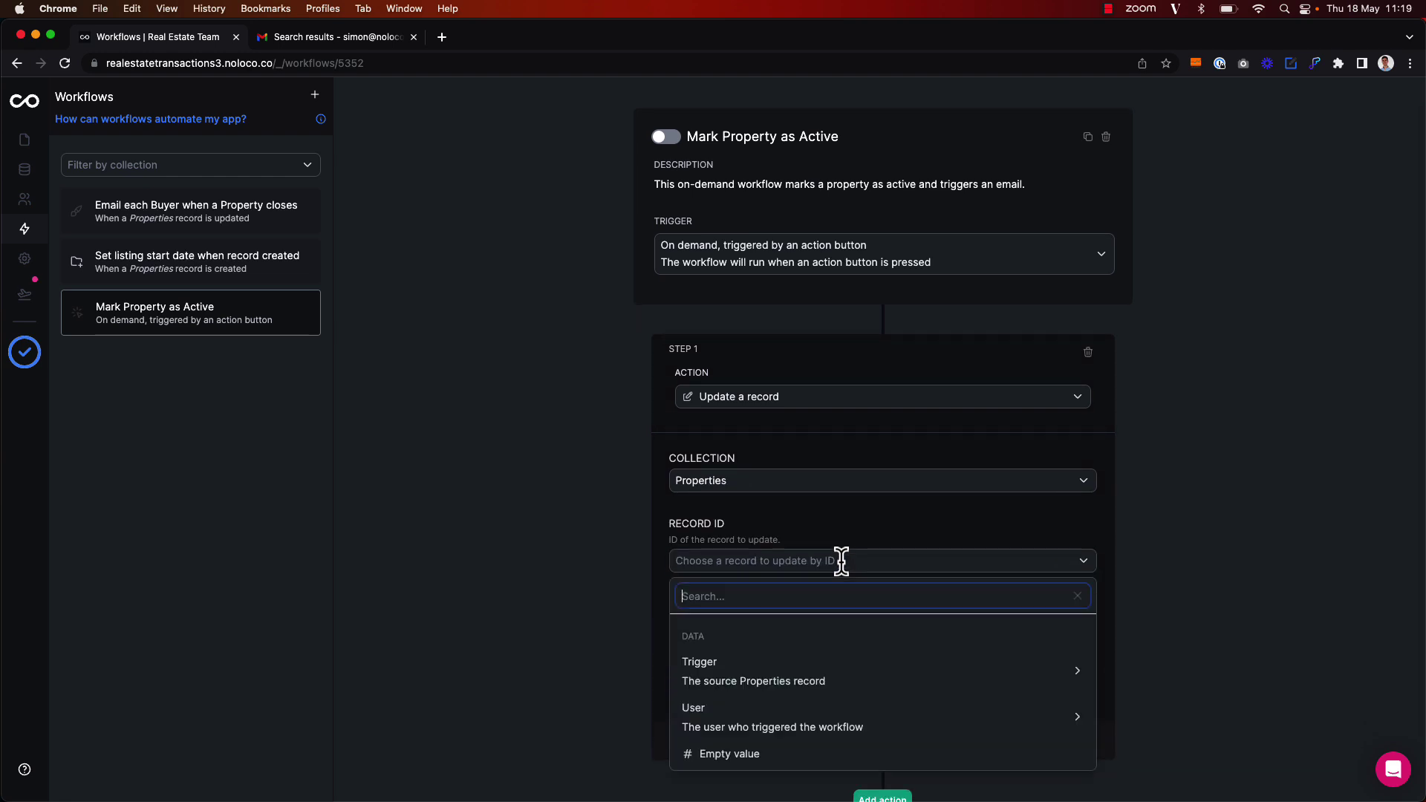
click(858, 673)
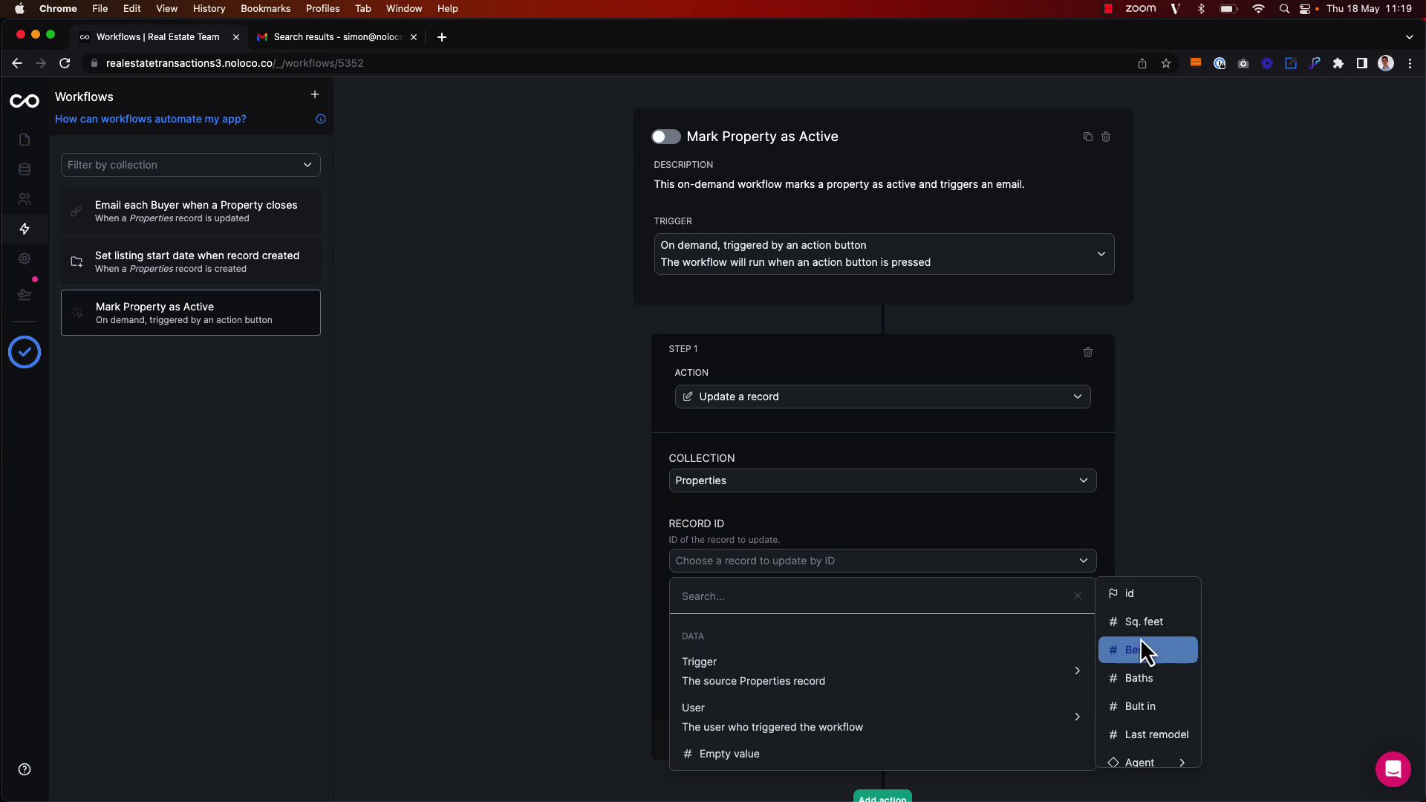
click(1134, 600)
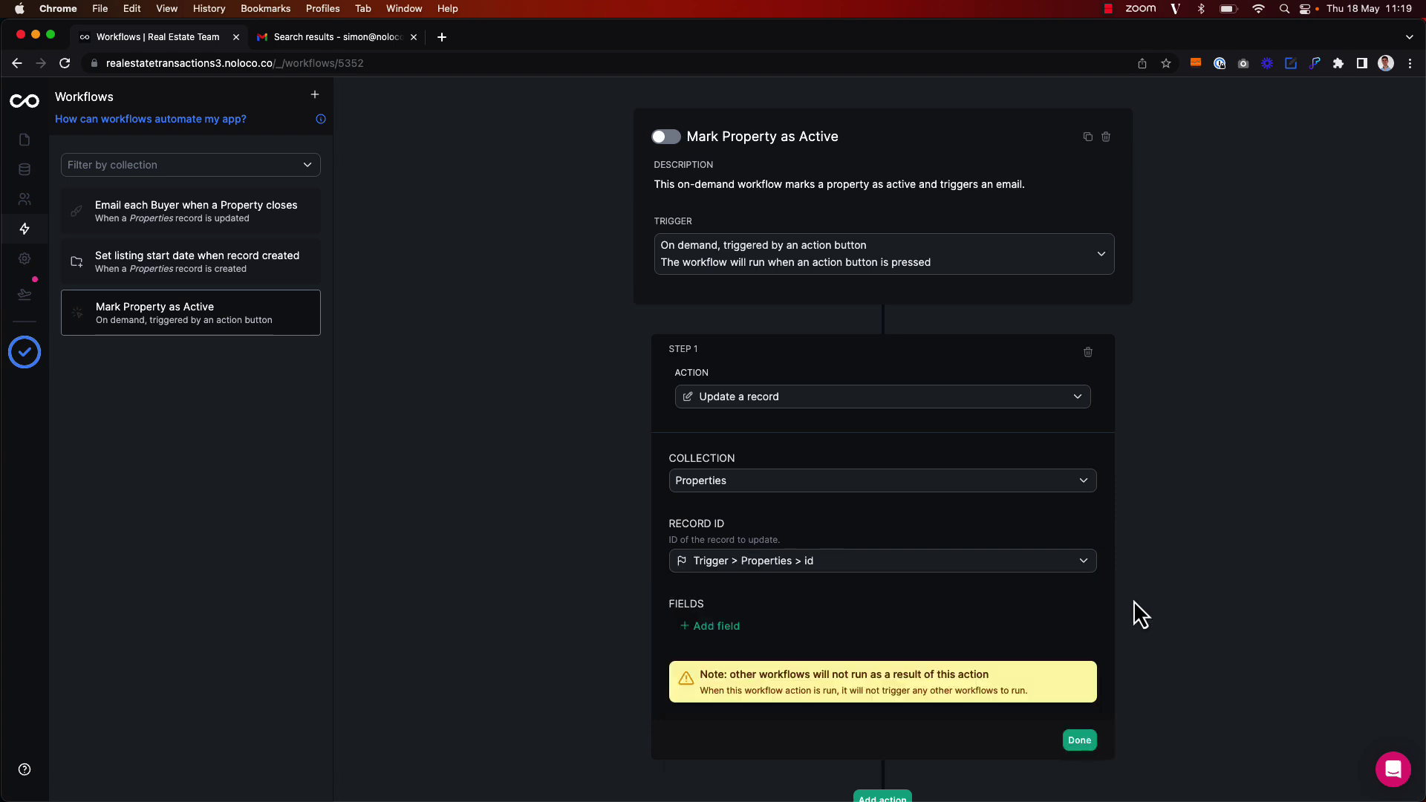
scroll(893, 590, down, 2)
click(711, 577)
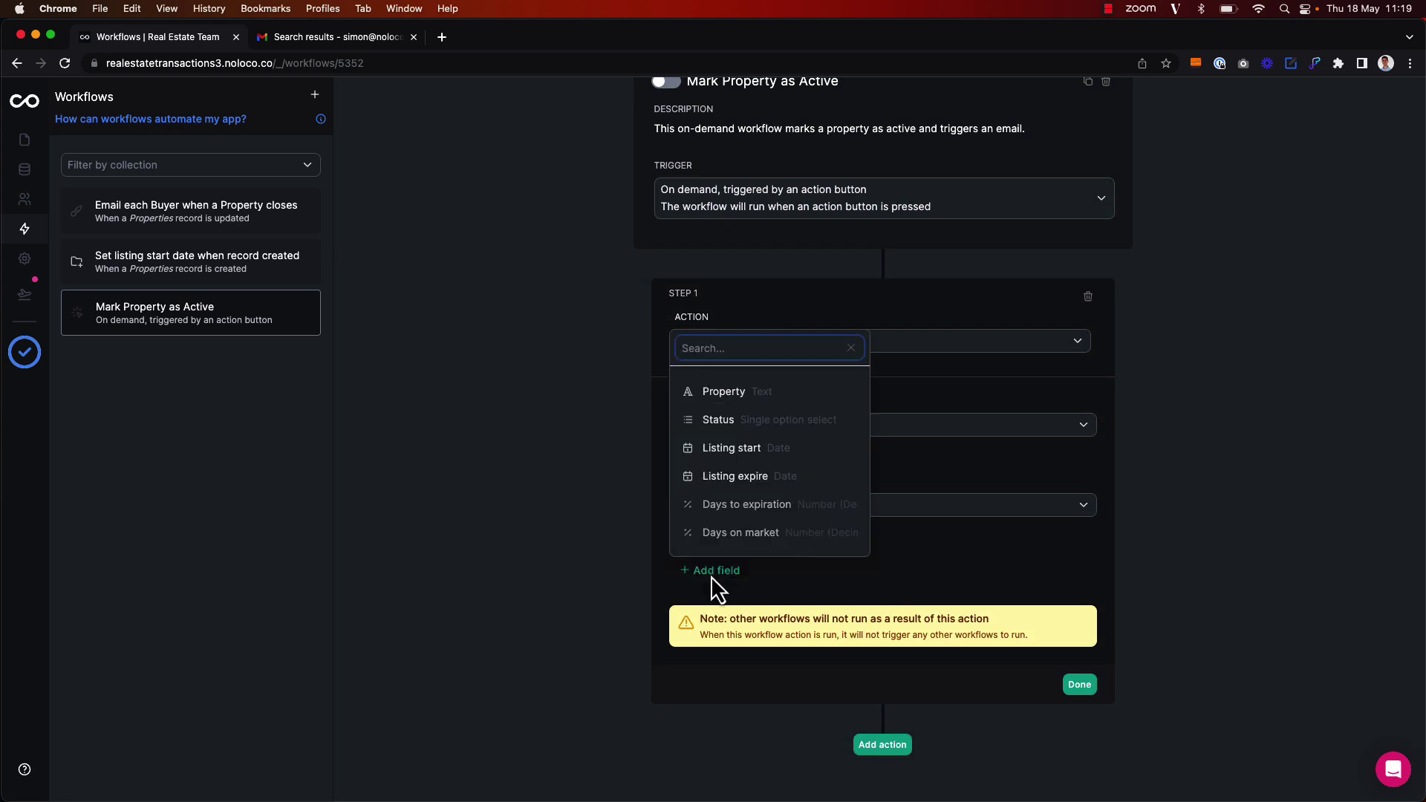
text(sta)
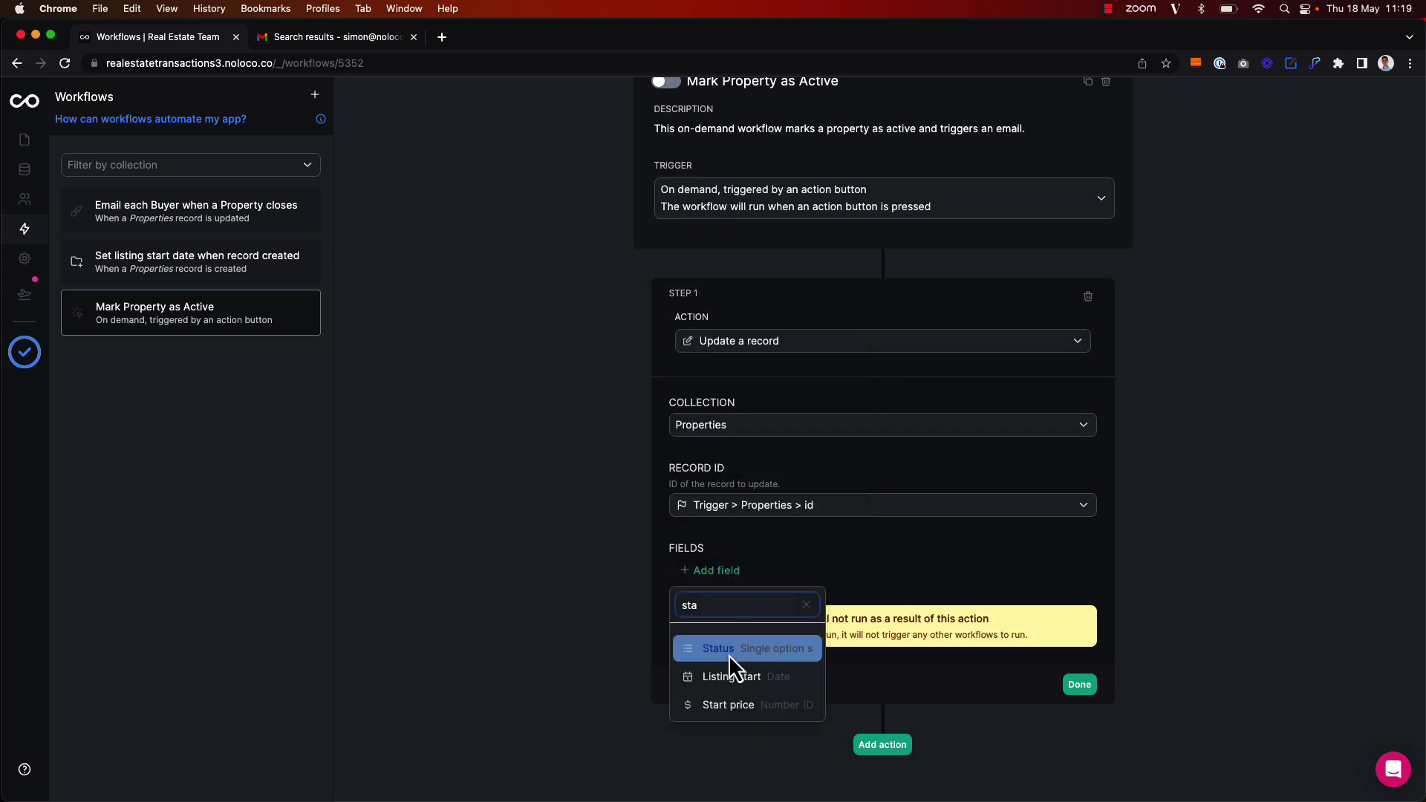
click(729, 653)
click(866, 598)
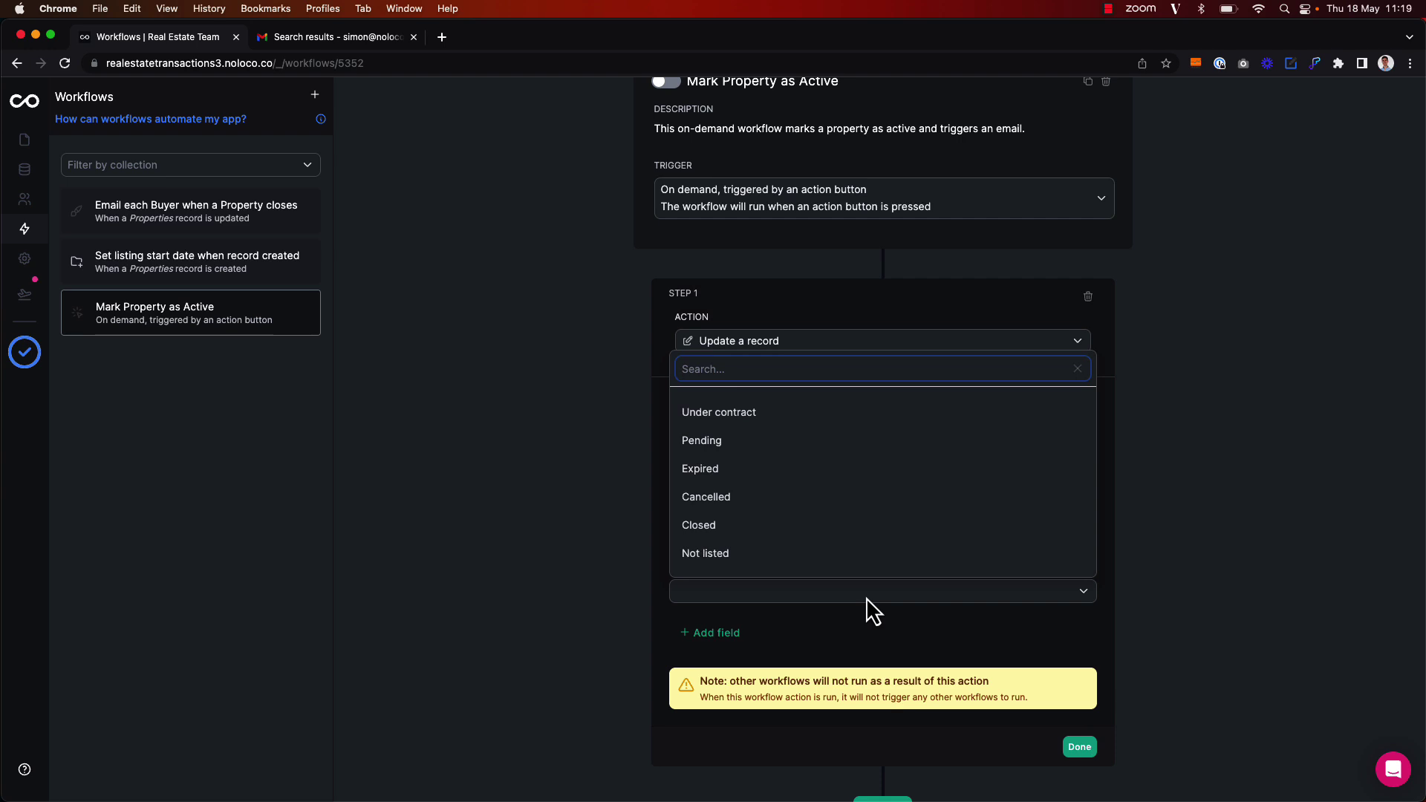
scroll(854, 556, down, 1)
click(851, 550)
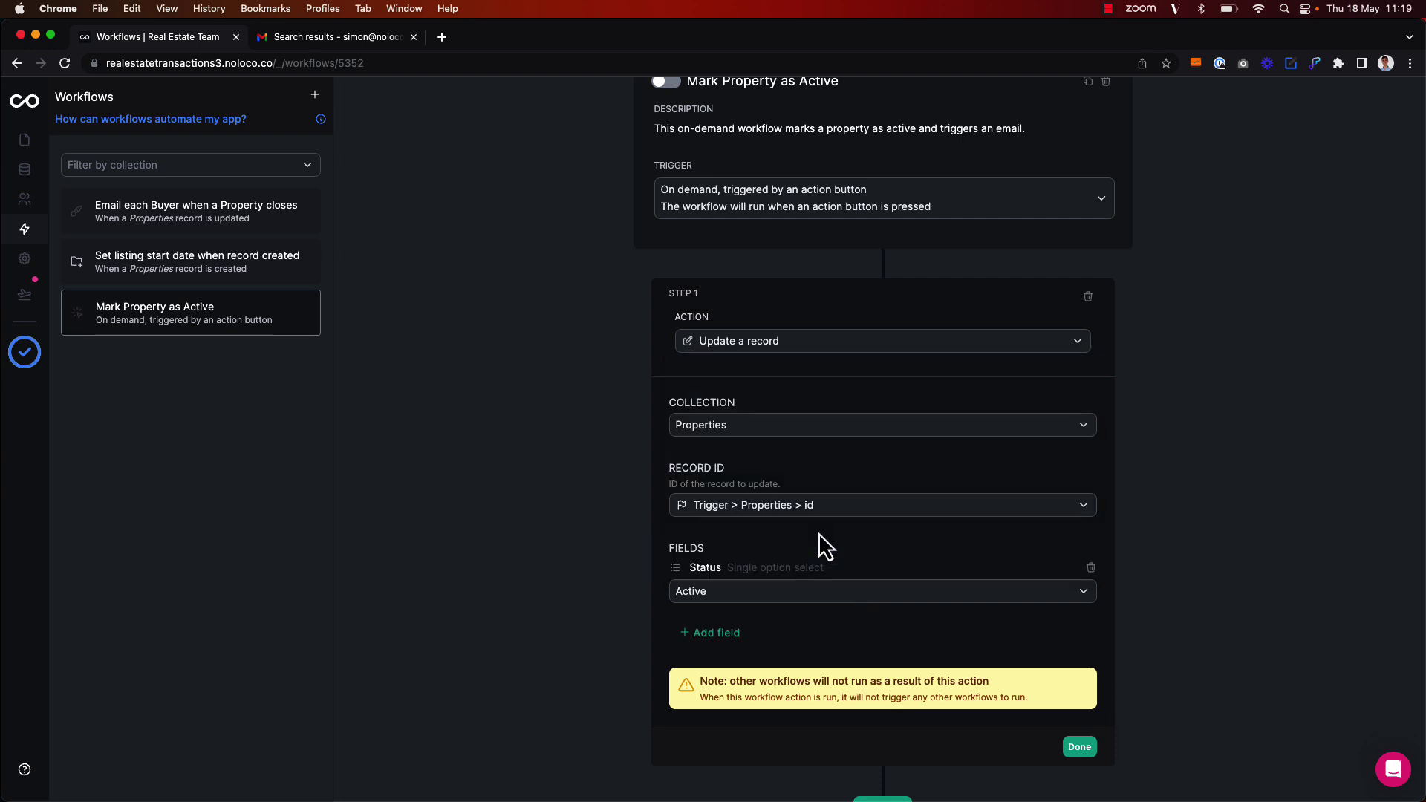
scroll(1049, 666, down, 1)
click(1080, 722)
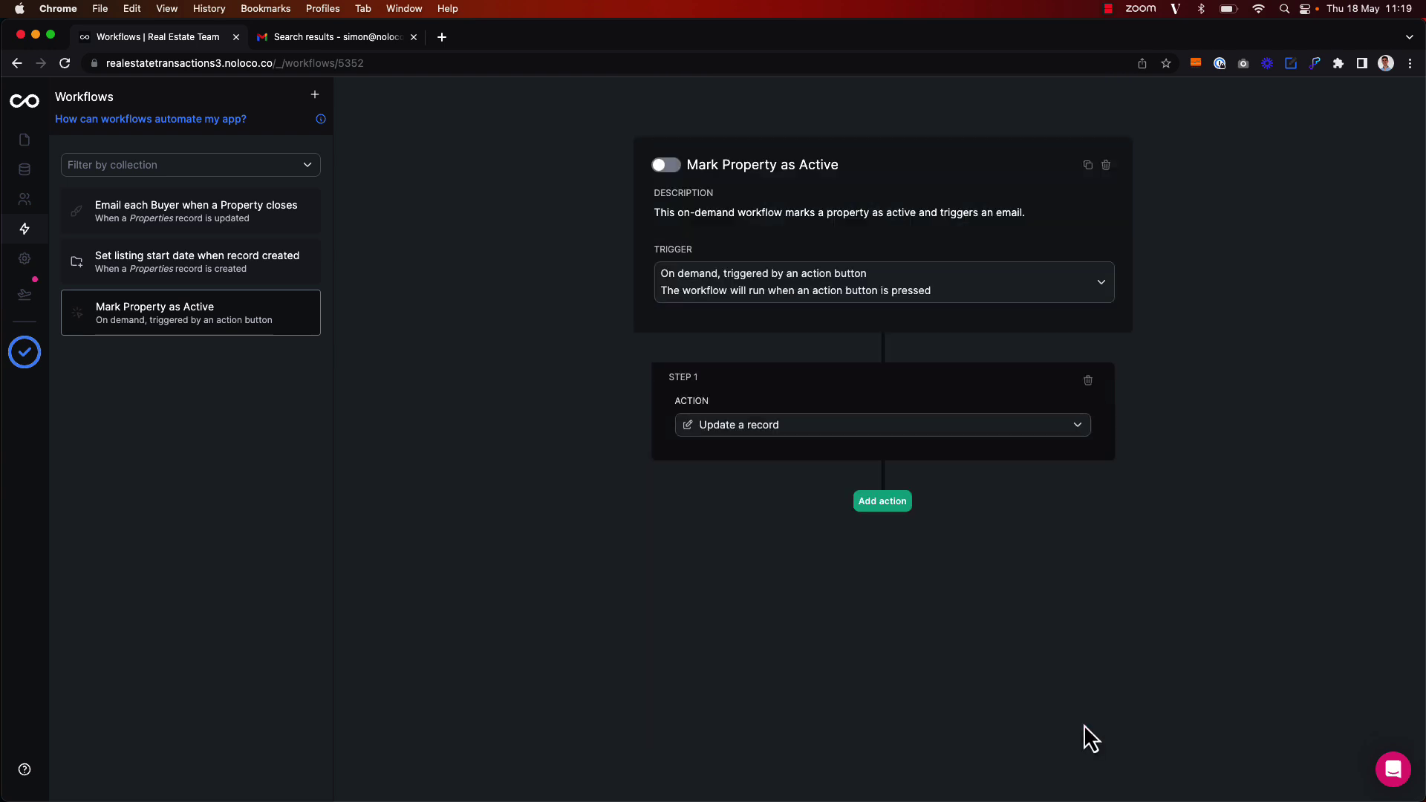
Add a Send an email step 2 and enter the recipient's e-mail address
click(891, 505)
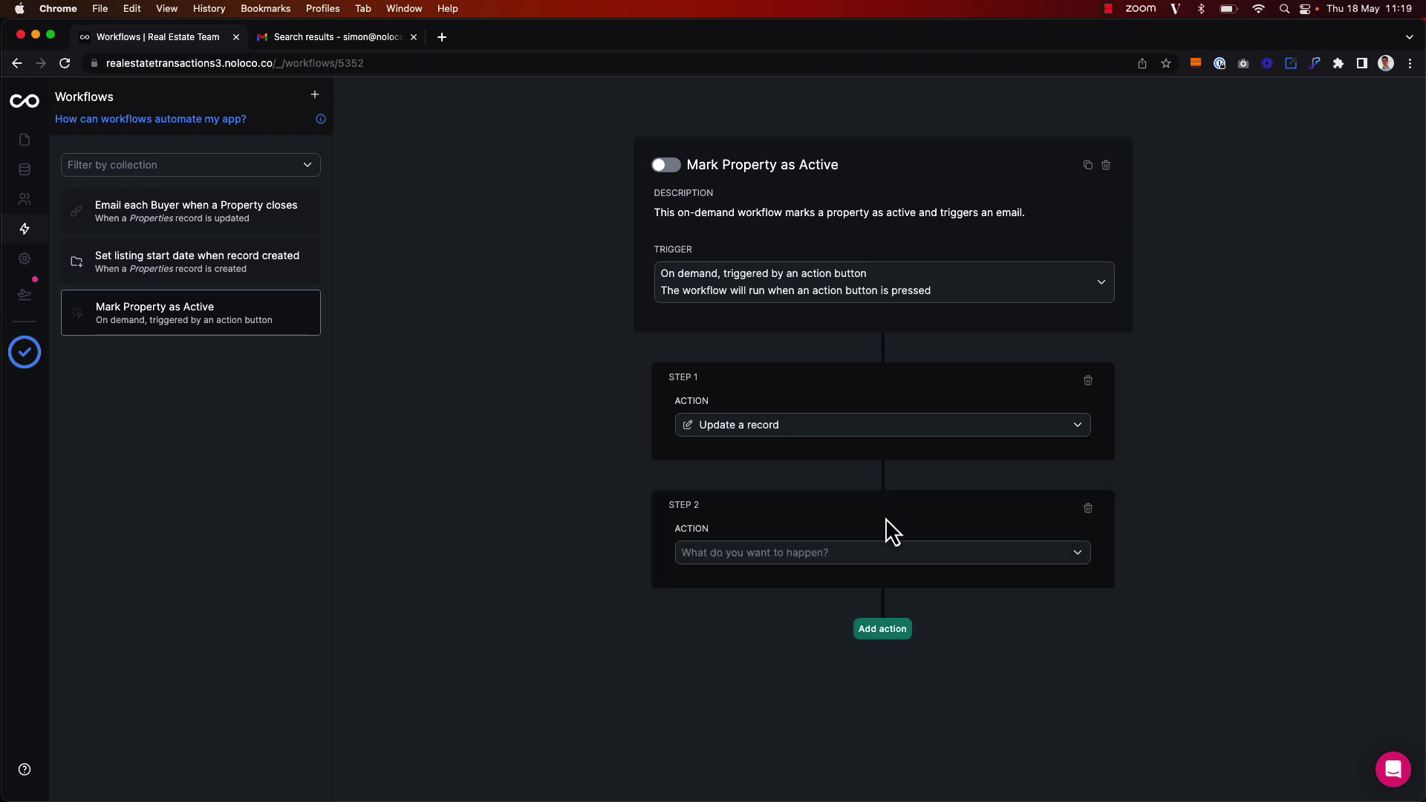
click(865, 556)
click(863, 583)
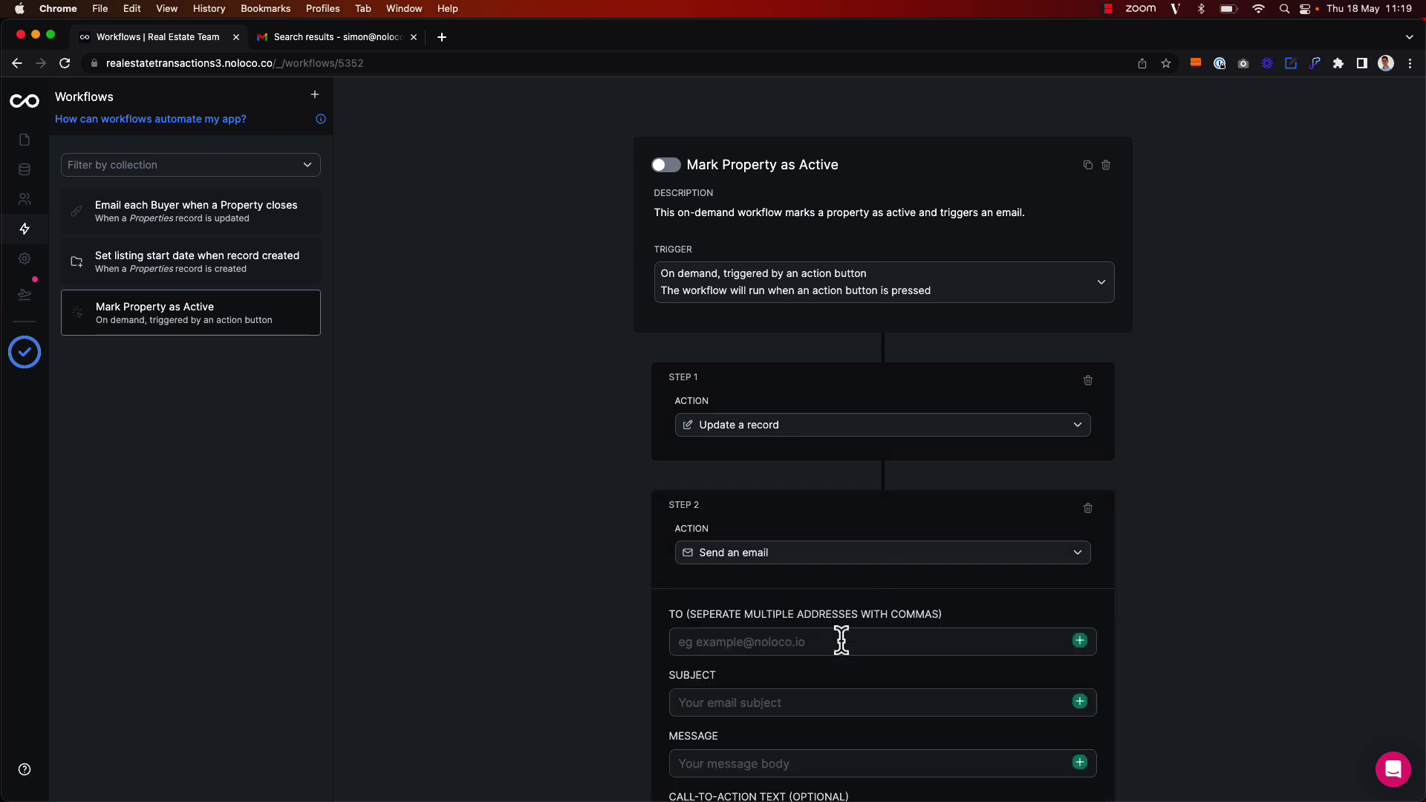
scroll(841, 640, down, 2)
click(769, 556)
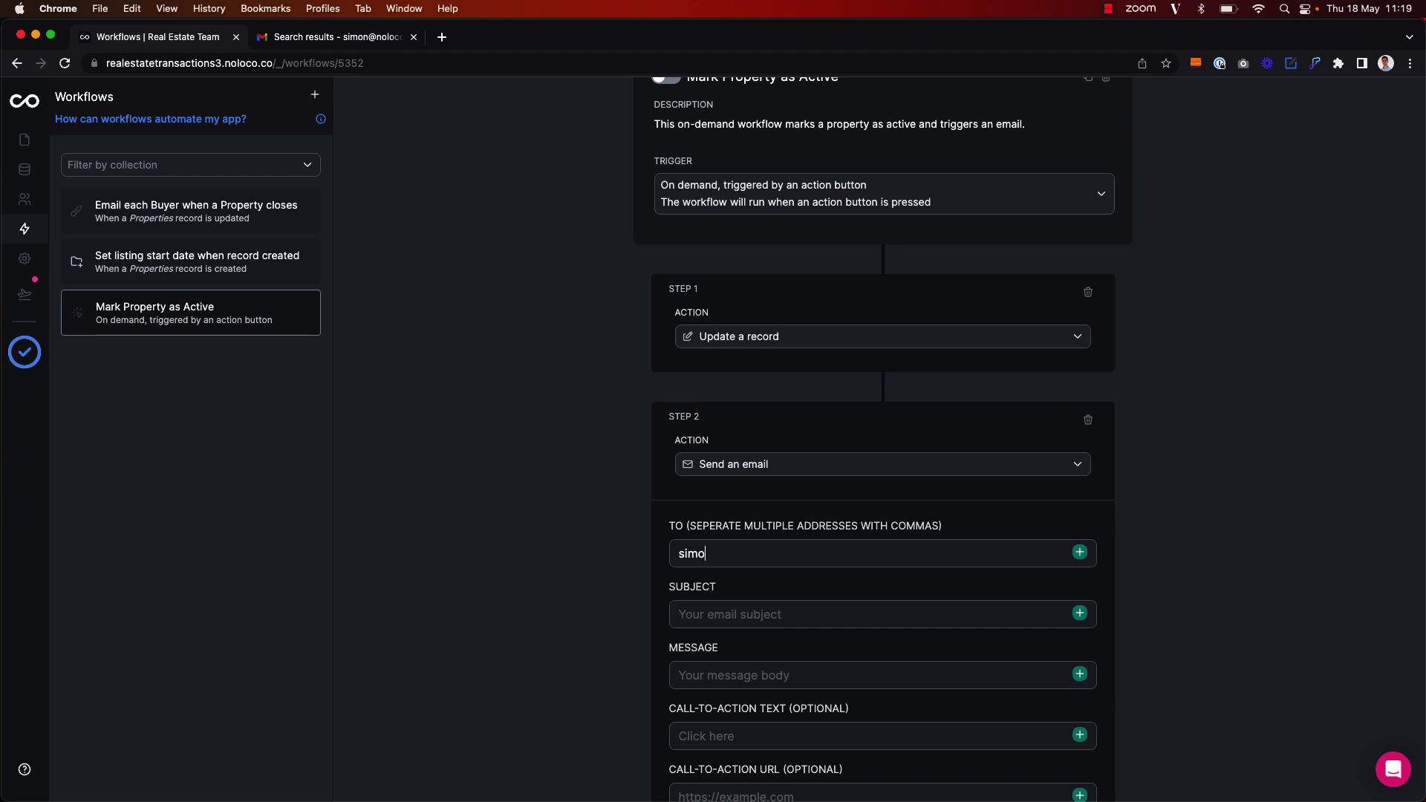
scroll(804, 596, down, 2)
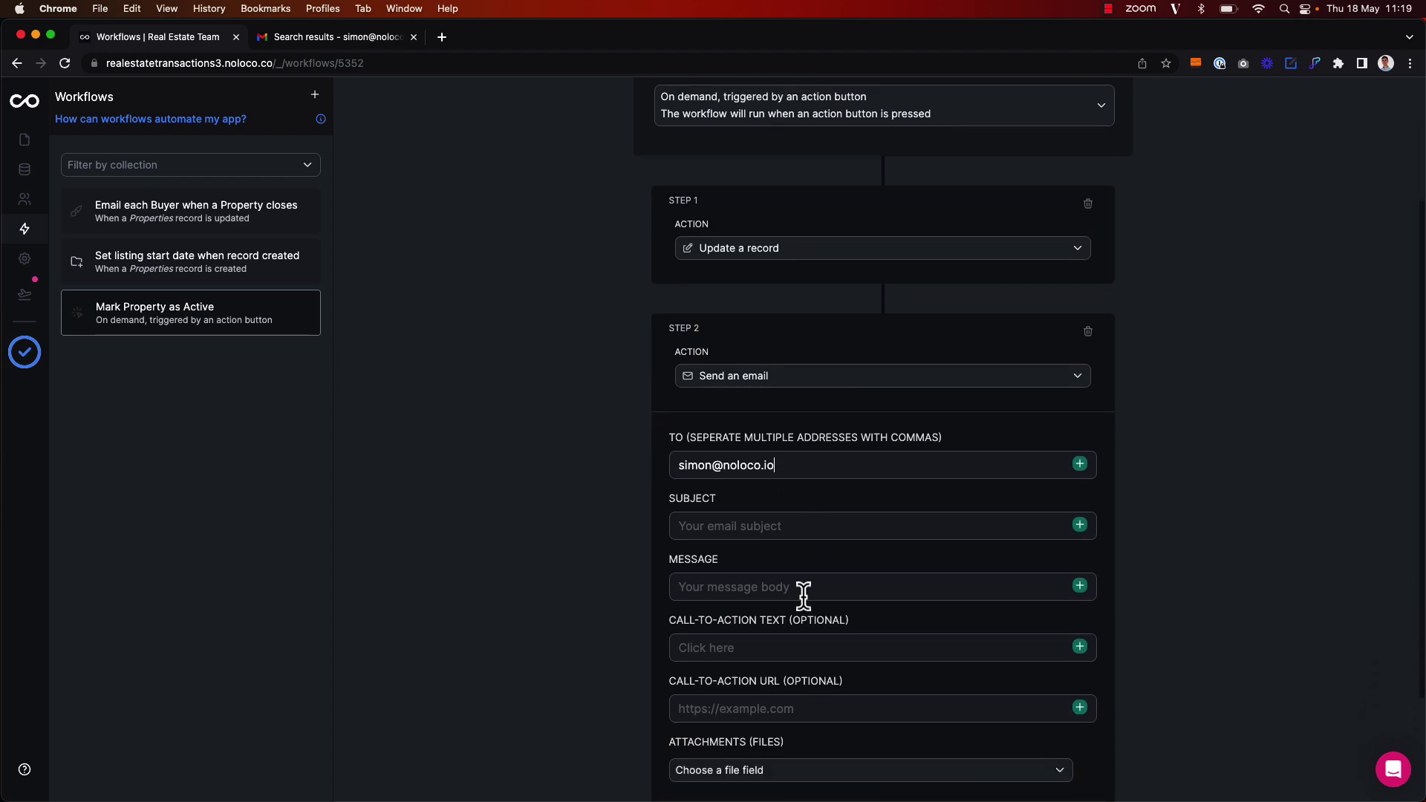
scroll(804, 594, down, 1)
Enter subject 'Property Active' and message 'There is a new property marked as active.' plus 'Property Name:'
click(774, 485)
text(P)
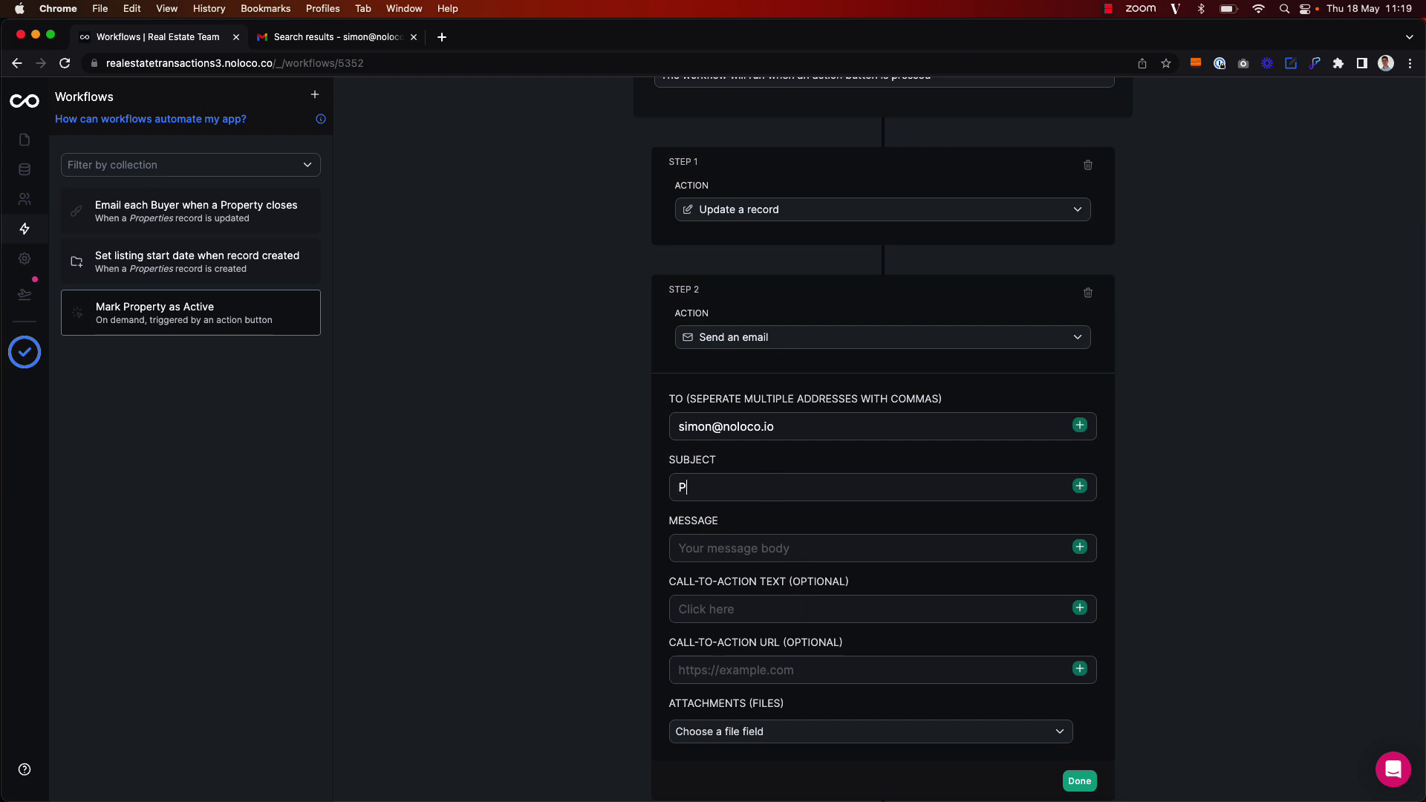
text(roperty Active)
click(790, 556)
text(There is a new property marked as active.)
key(Return)
key(Return)
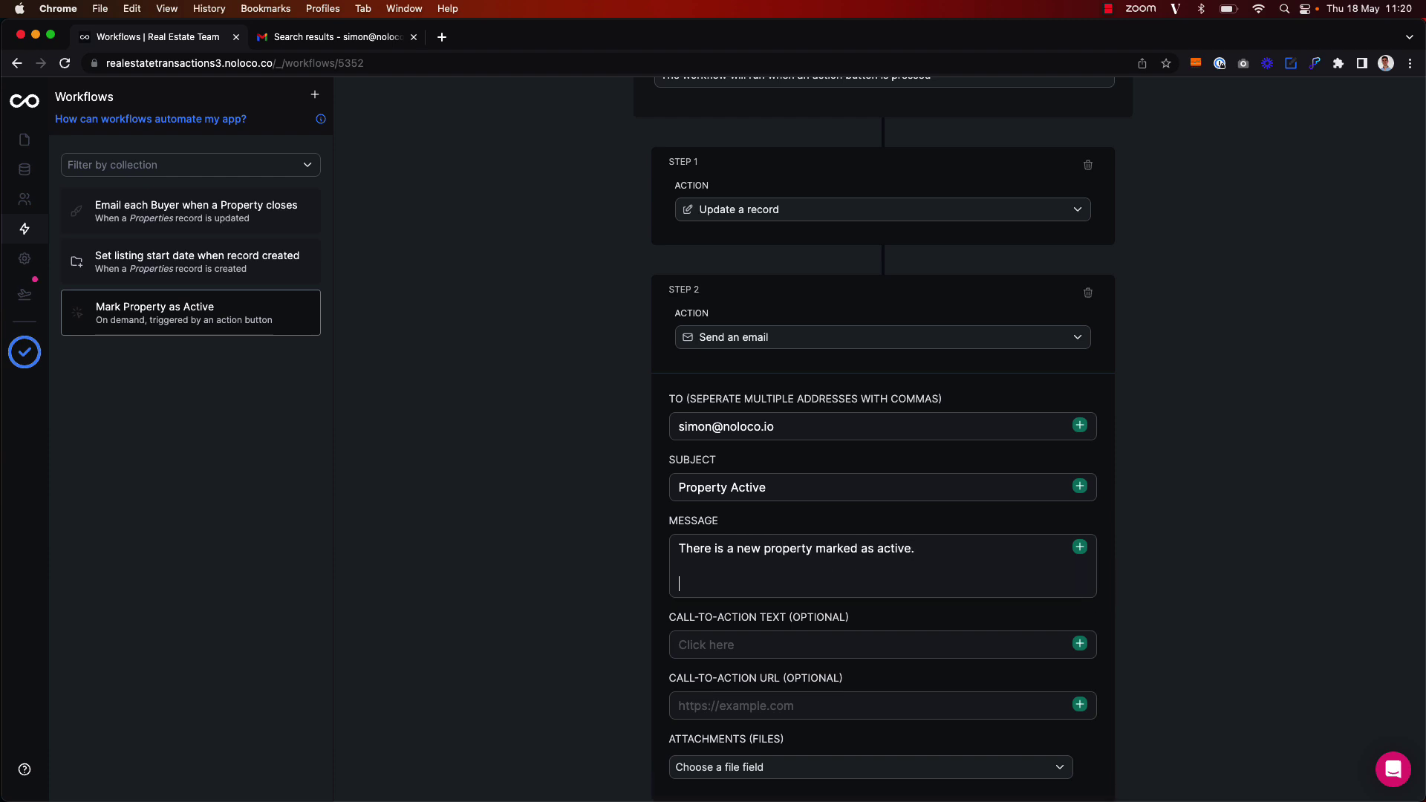
text(Property Name:)
Insert the Trigger > Property field, then add a 'Status:' line with the Status field
click(1079, 559)
mouse_move(1153, 597)
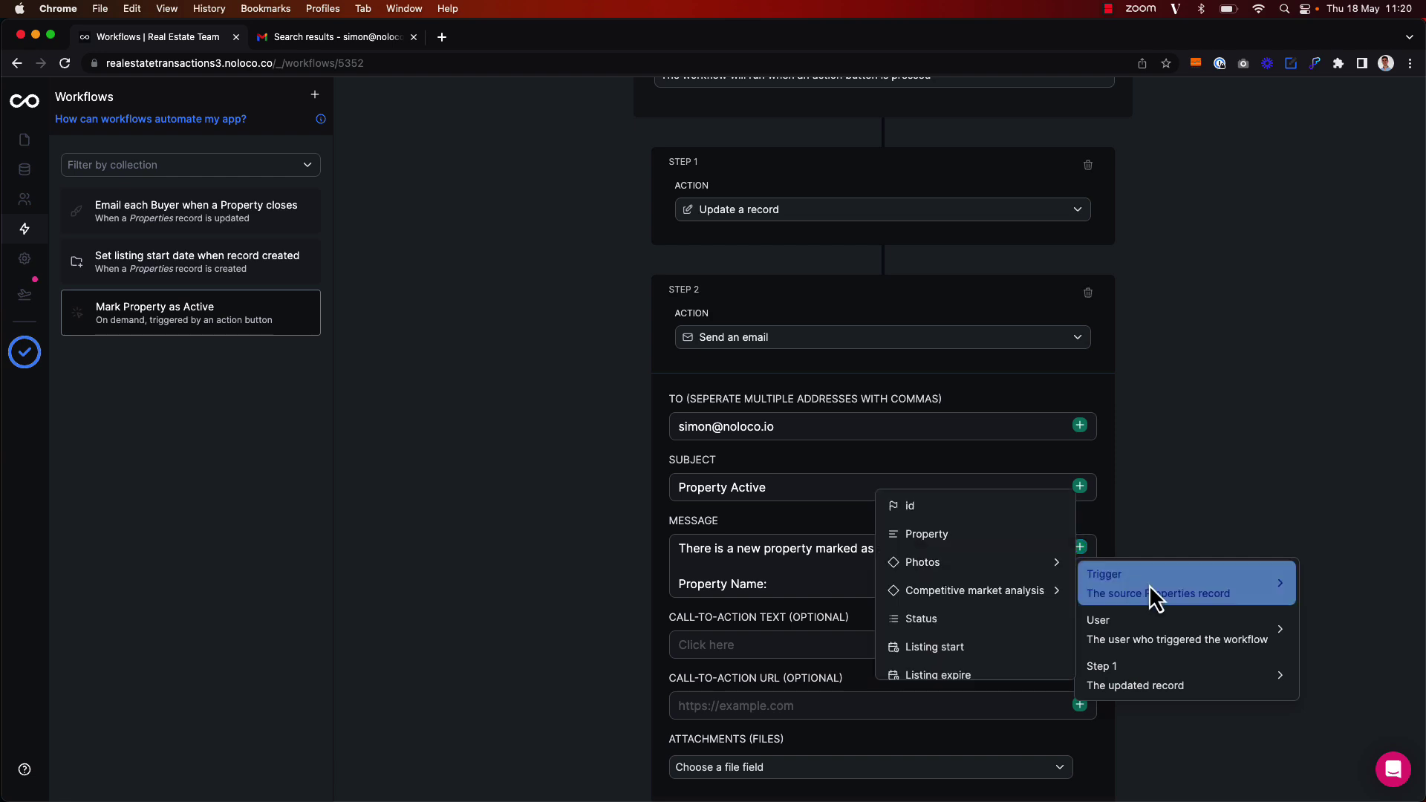
click(1008, 536)
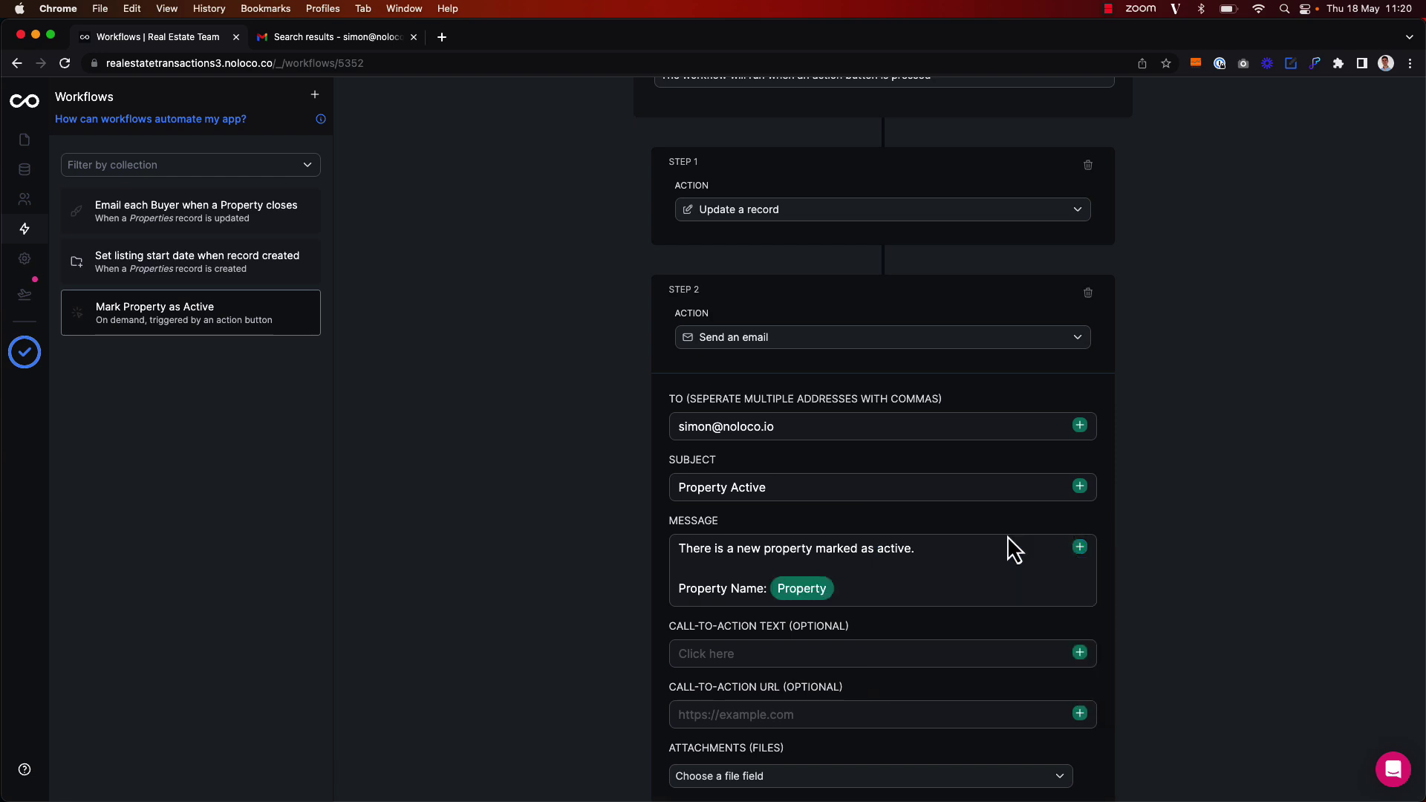
key(Return)
text(St)
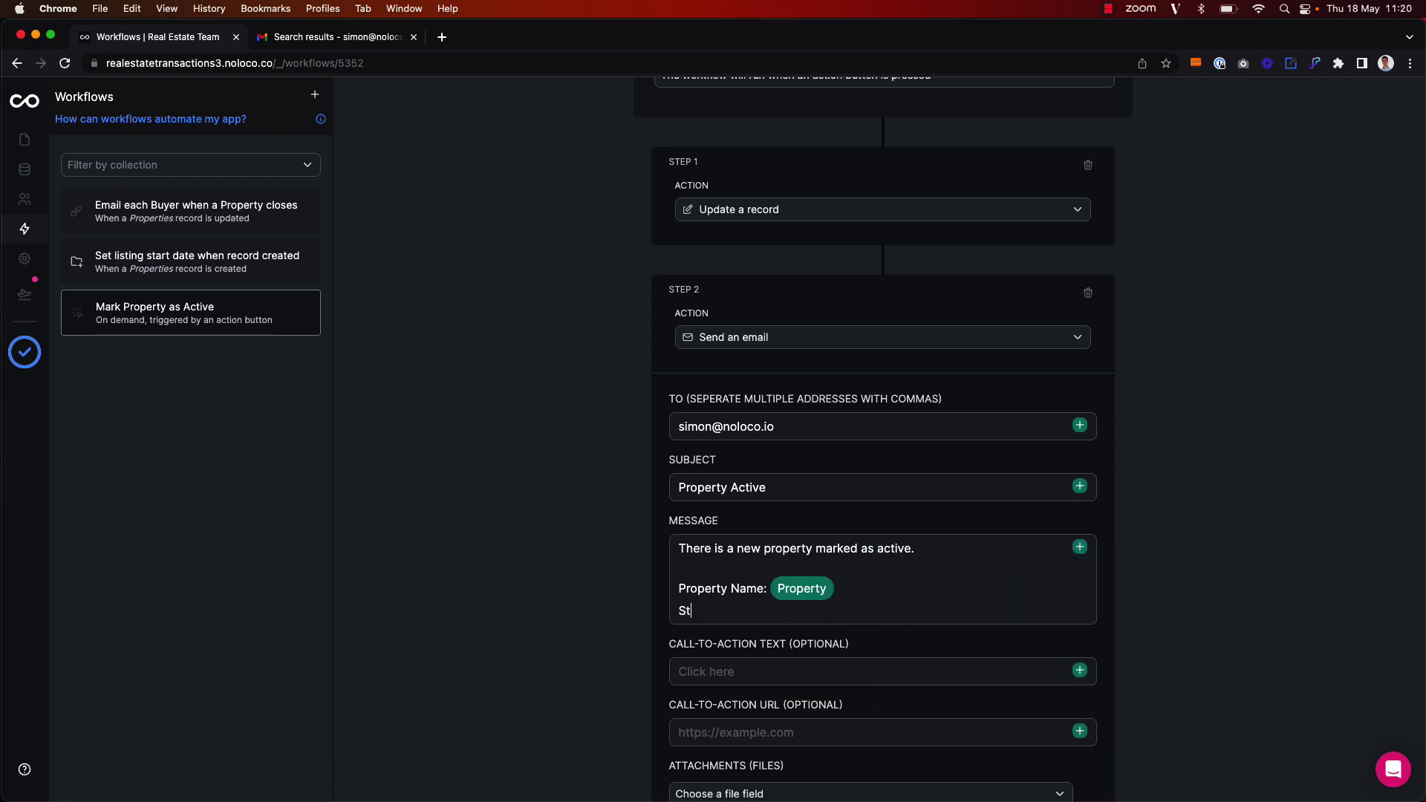
text(atus:)
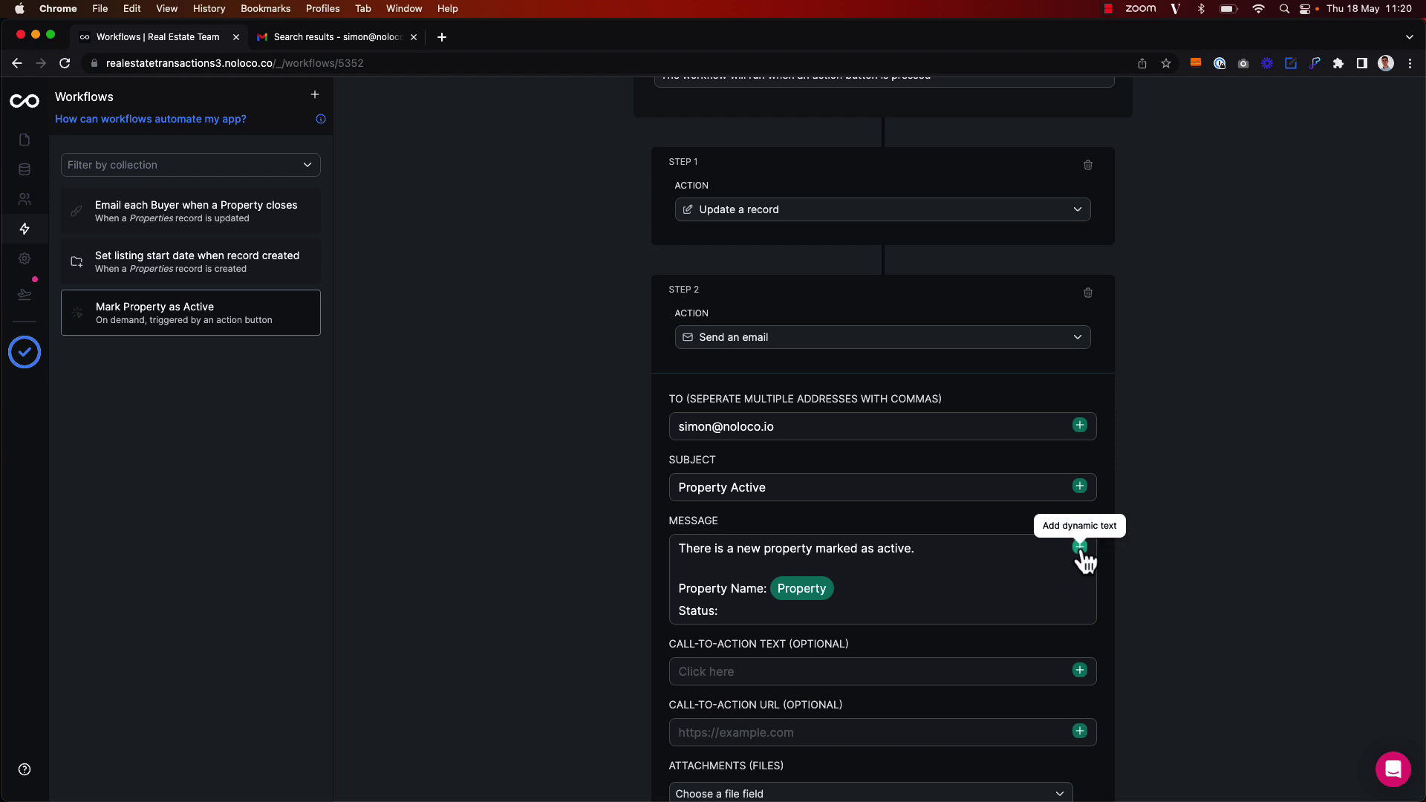
click(1080, 548)
mouse_move(1142, 579)
click(1019, 616)
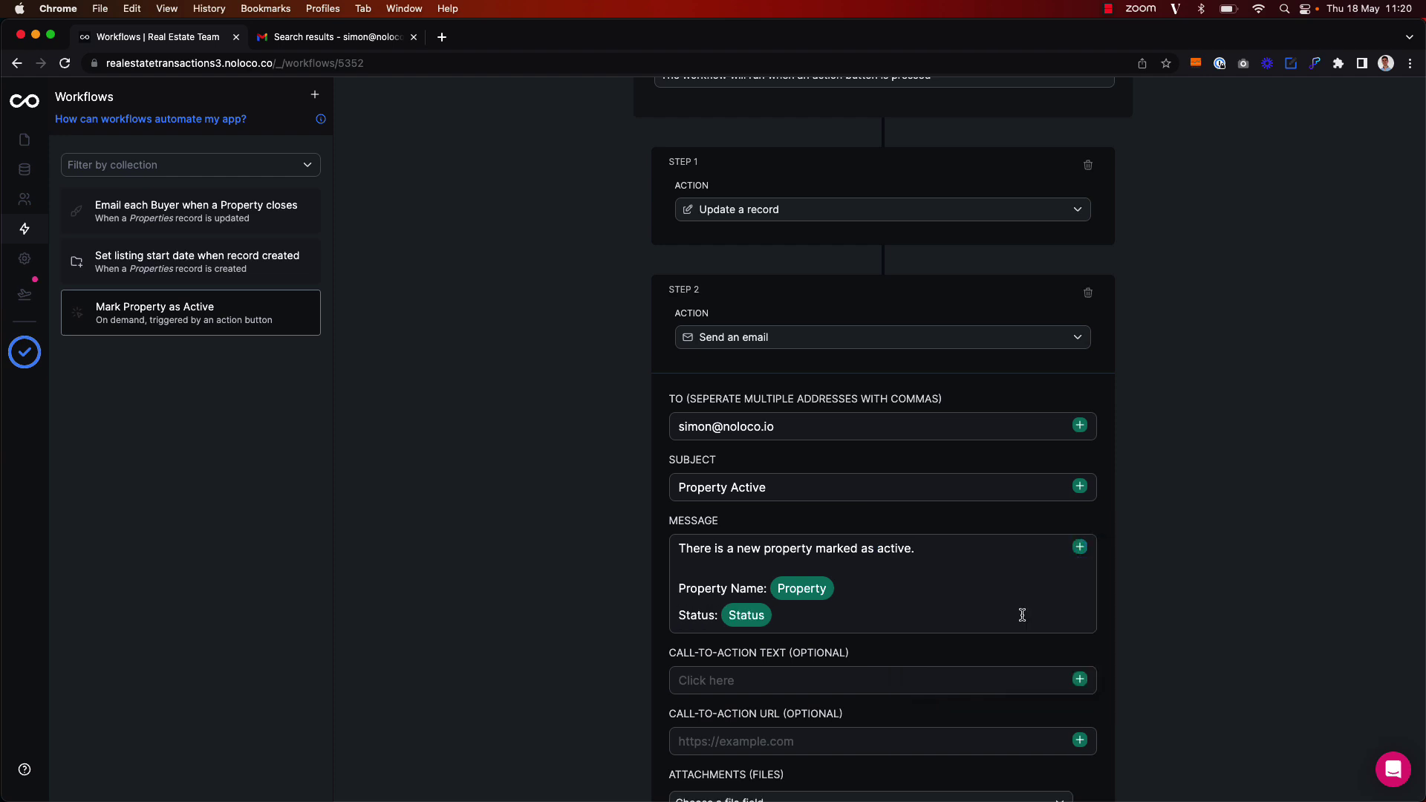
Add a 'Neighbourhood:' line with the Neighborhood field and set call-to-action text 'View Property'
key(Return)
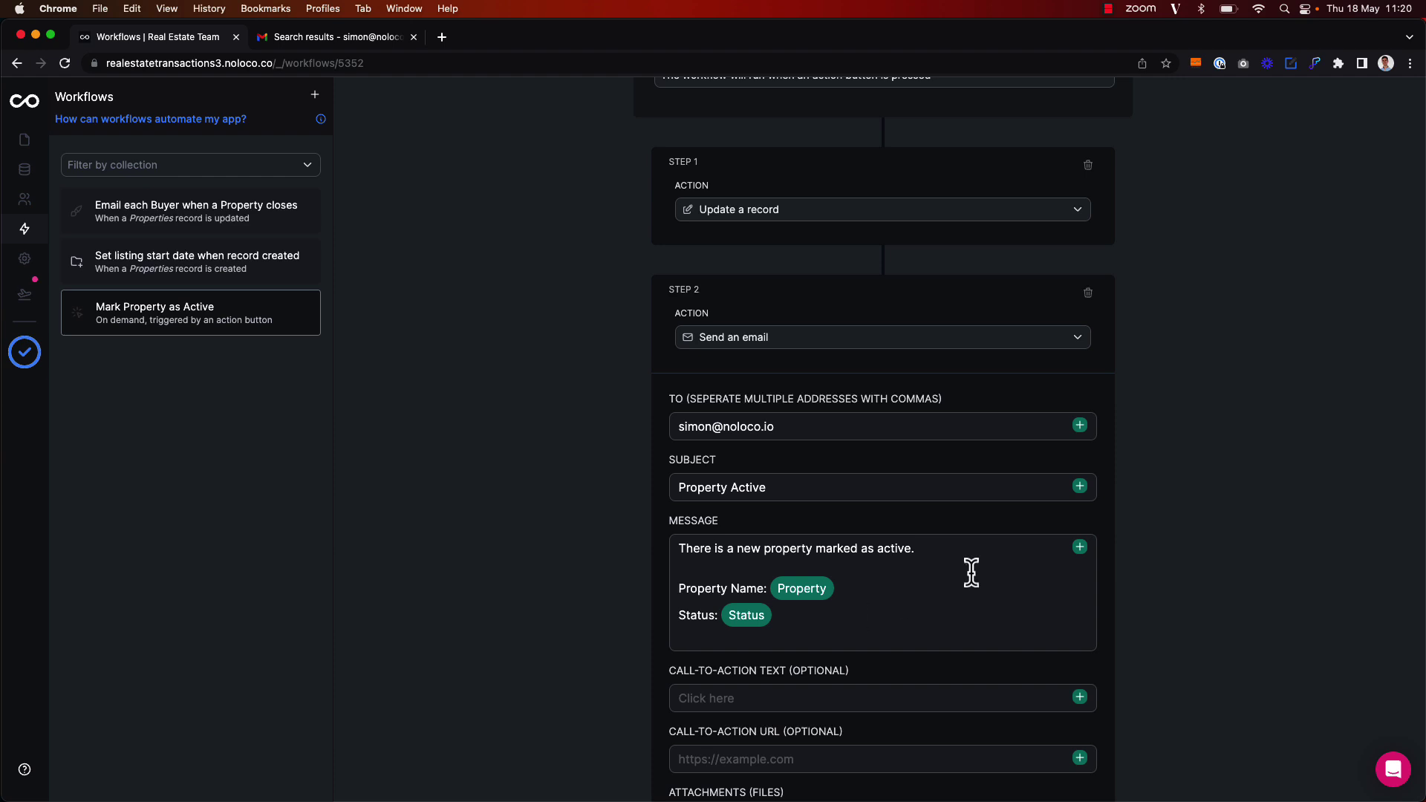
text(Neighbo)
key(BackSpace)
key(BackSpace)
text(bourhood:)
click(1080, 547)
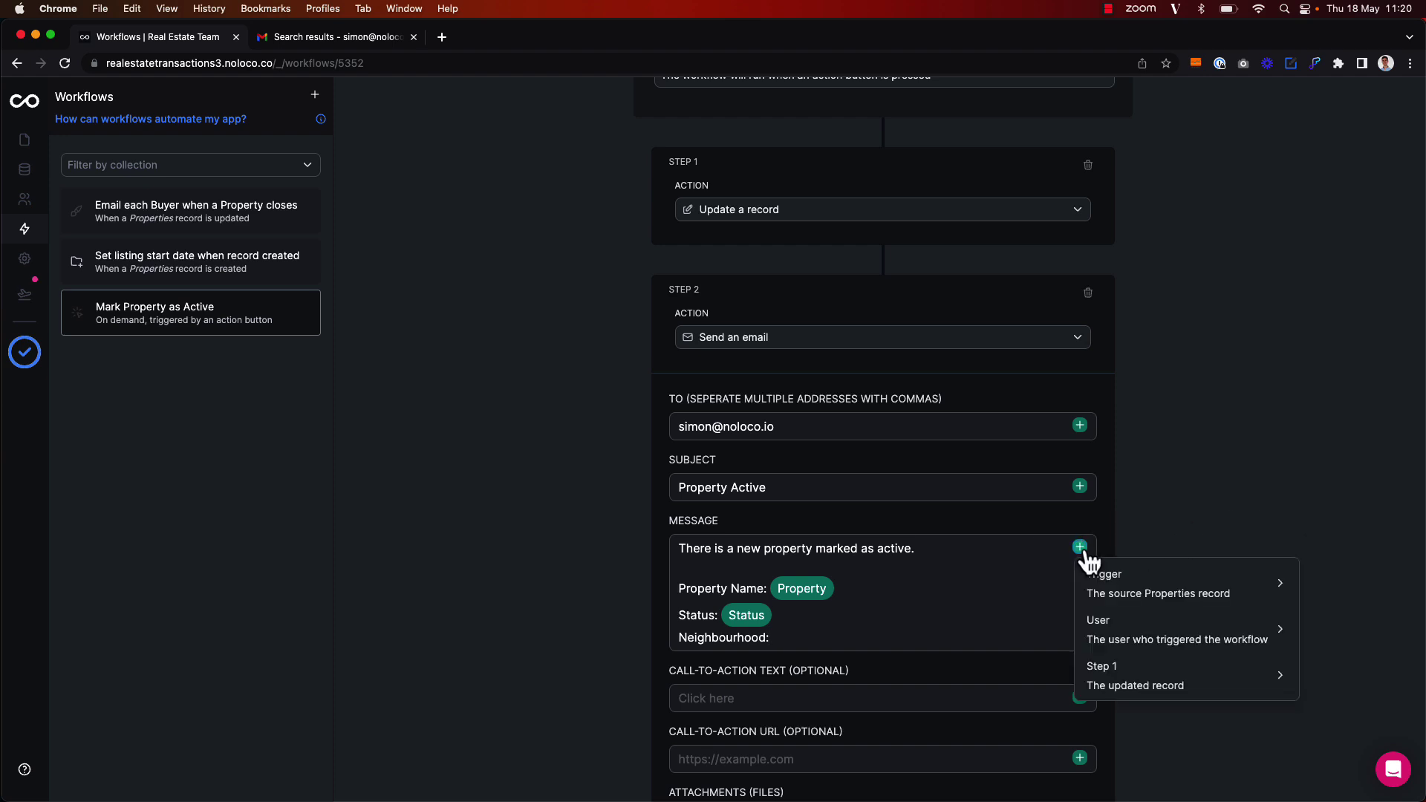
mouse_move(1149, 586)
scroll(1025, 585, down, 2)
scroll(1025, 586, down, 5)
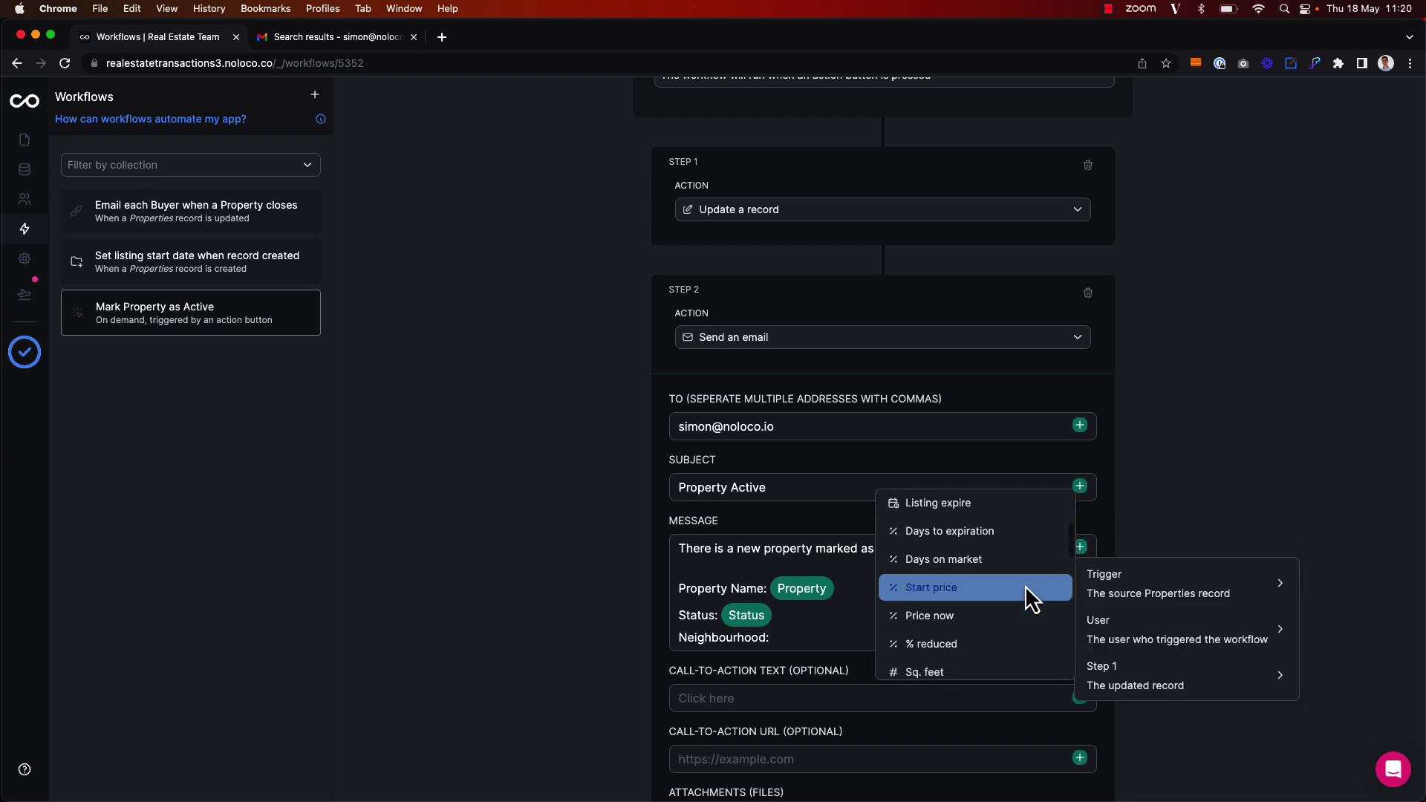
click(1025, 592)
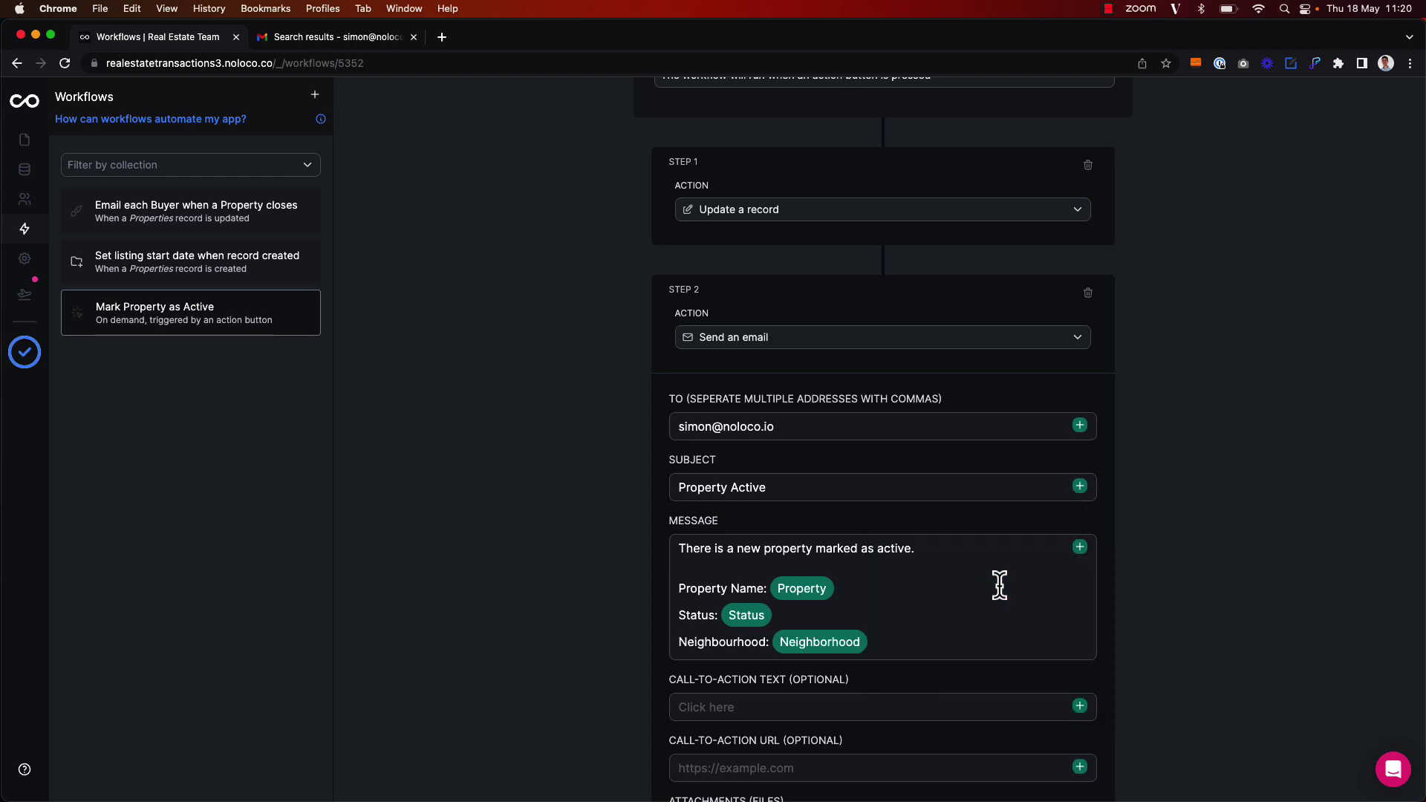
scroll(896, 688, down, 2)
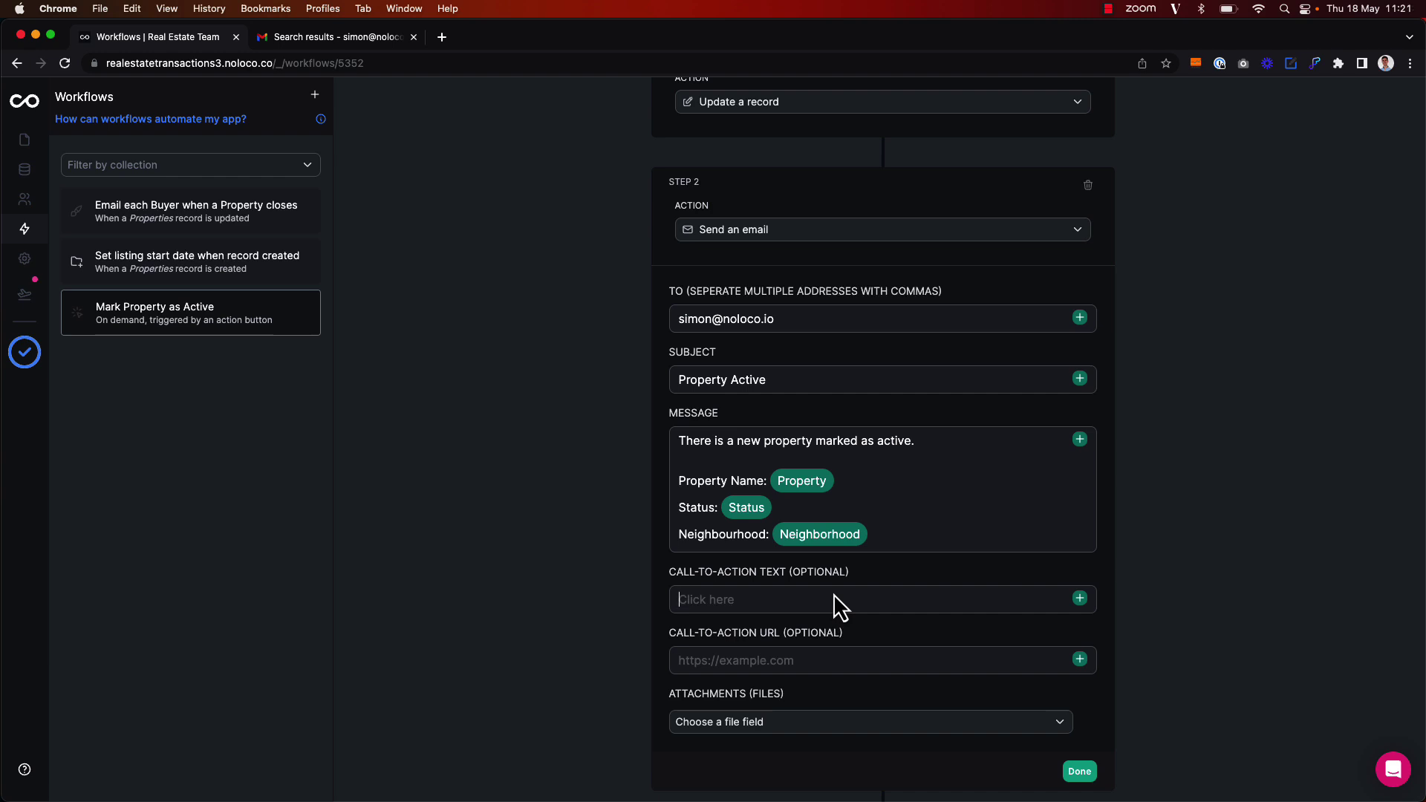
text(View Property)
click(26, 141)
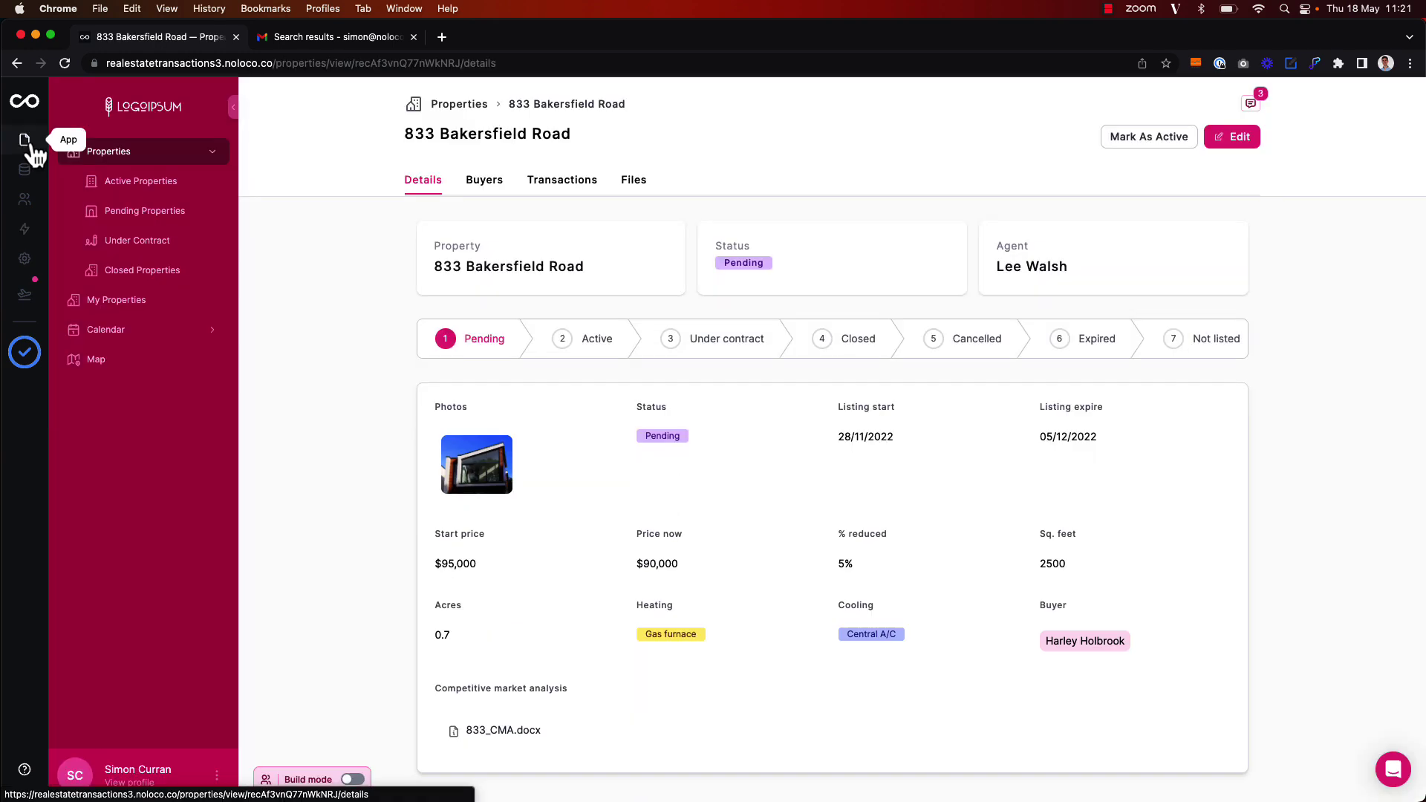
click(474, 67)
key(cmd+c)
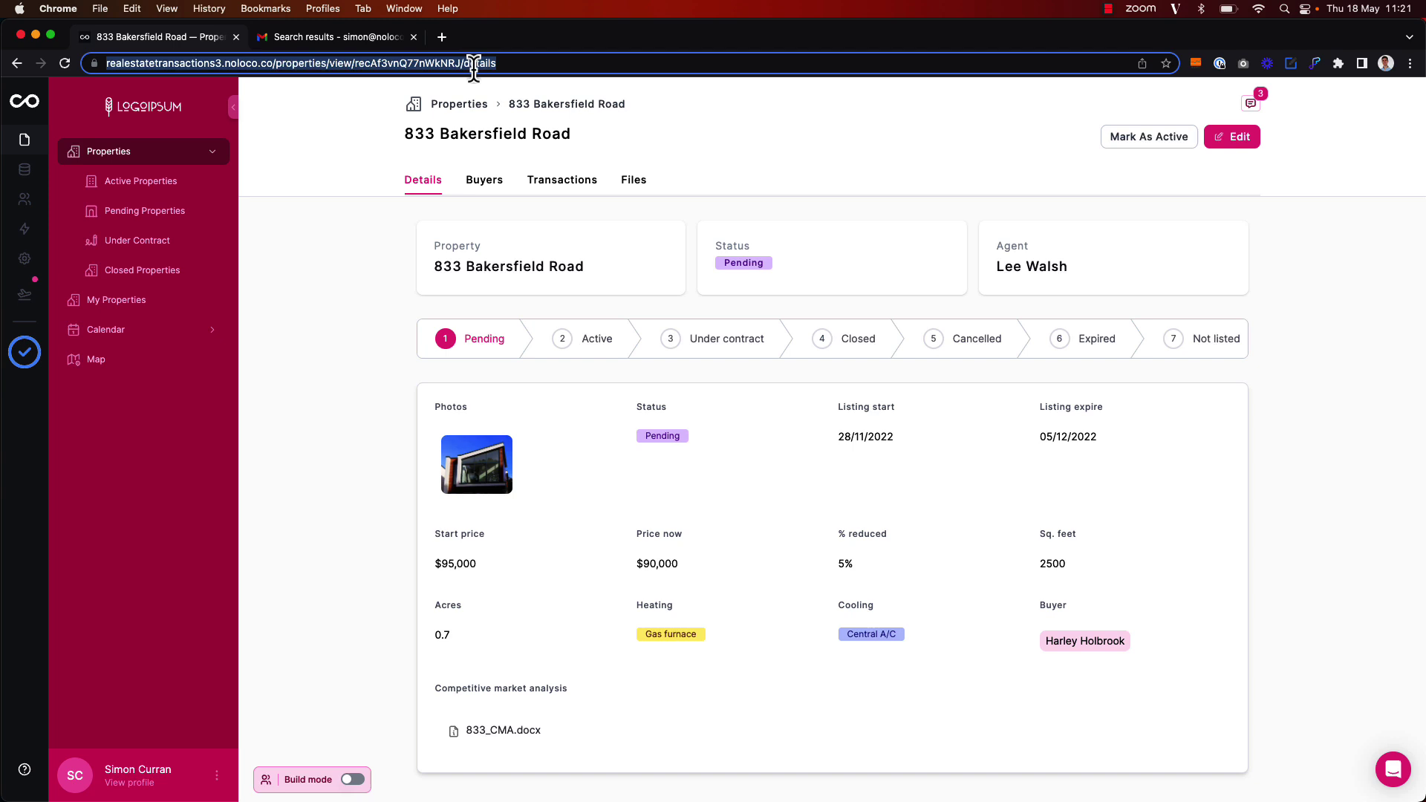
click(367, 149)
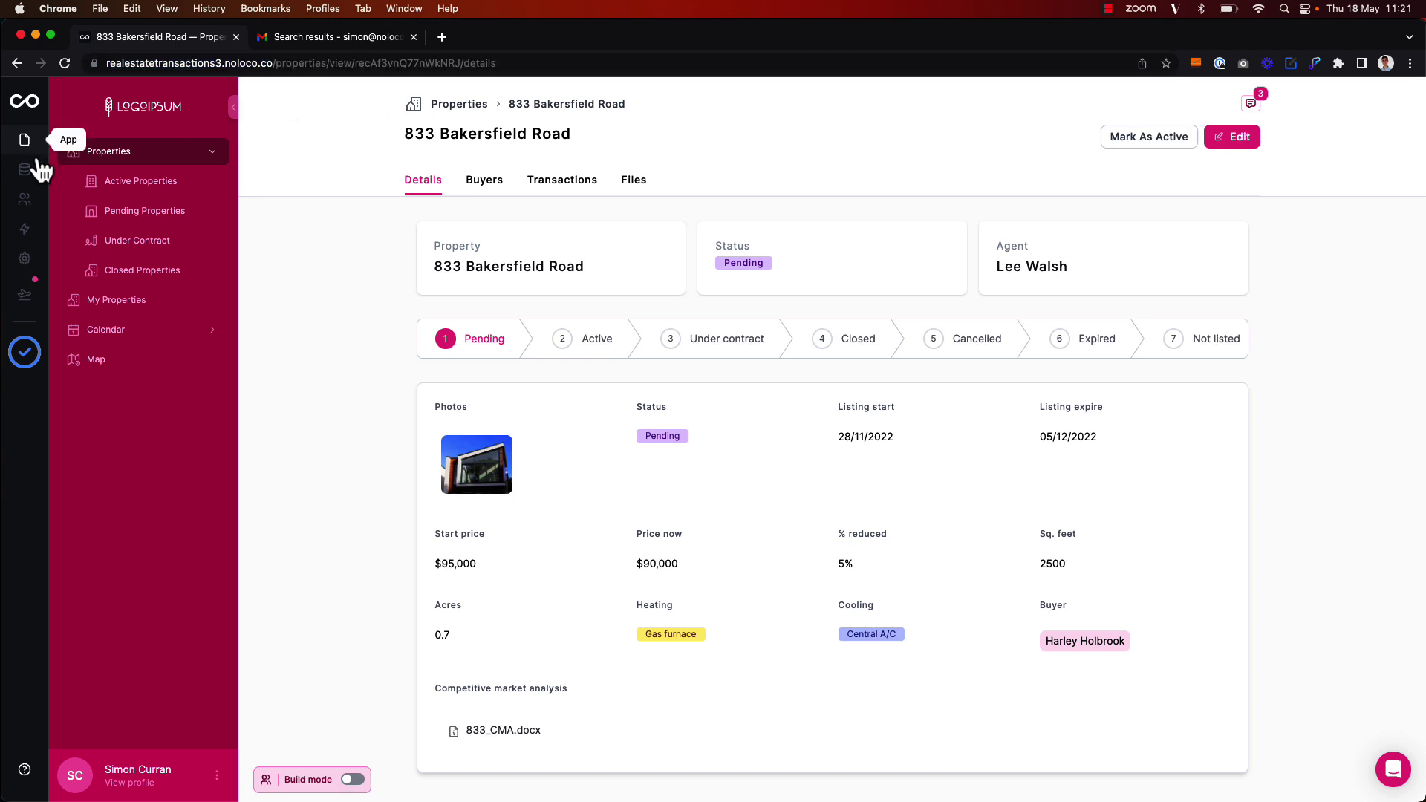
Reopen the Mark Property as Active workflow in the Workflows editor
click(24, 229)
scroll(718, 597, down, 2)
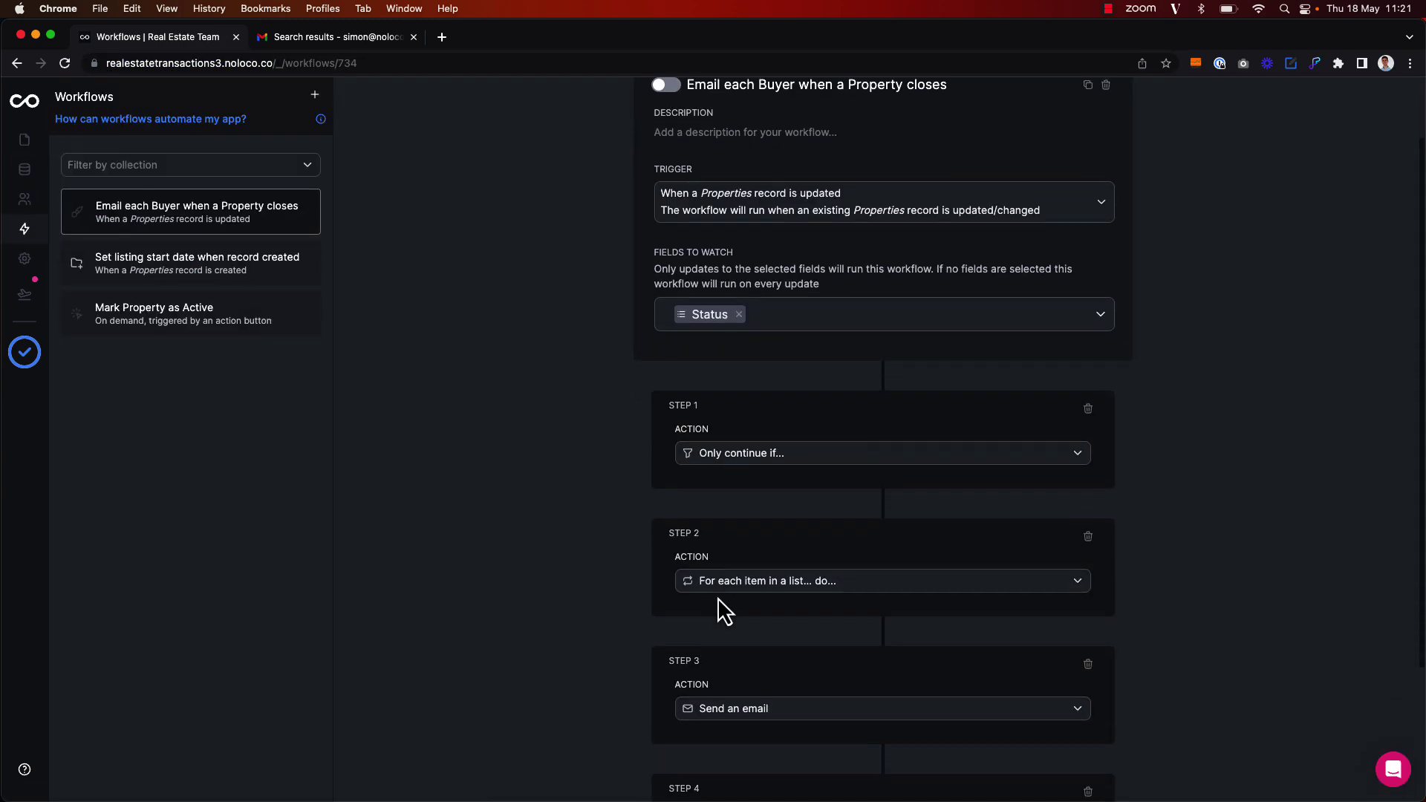
scroll(718, 597, down, 2)
click(221, 318)
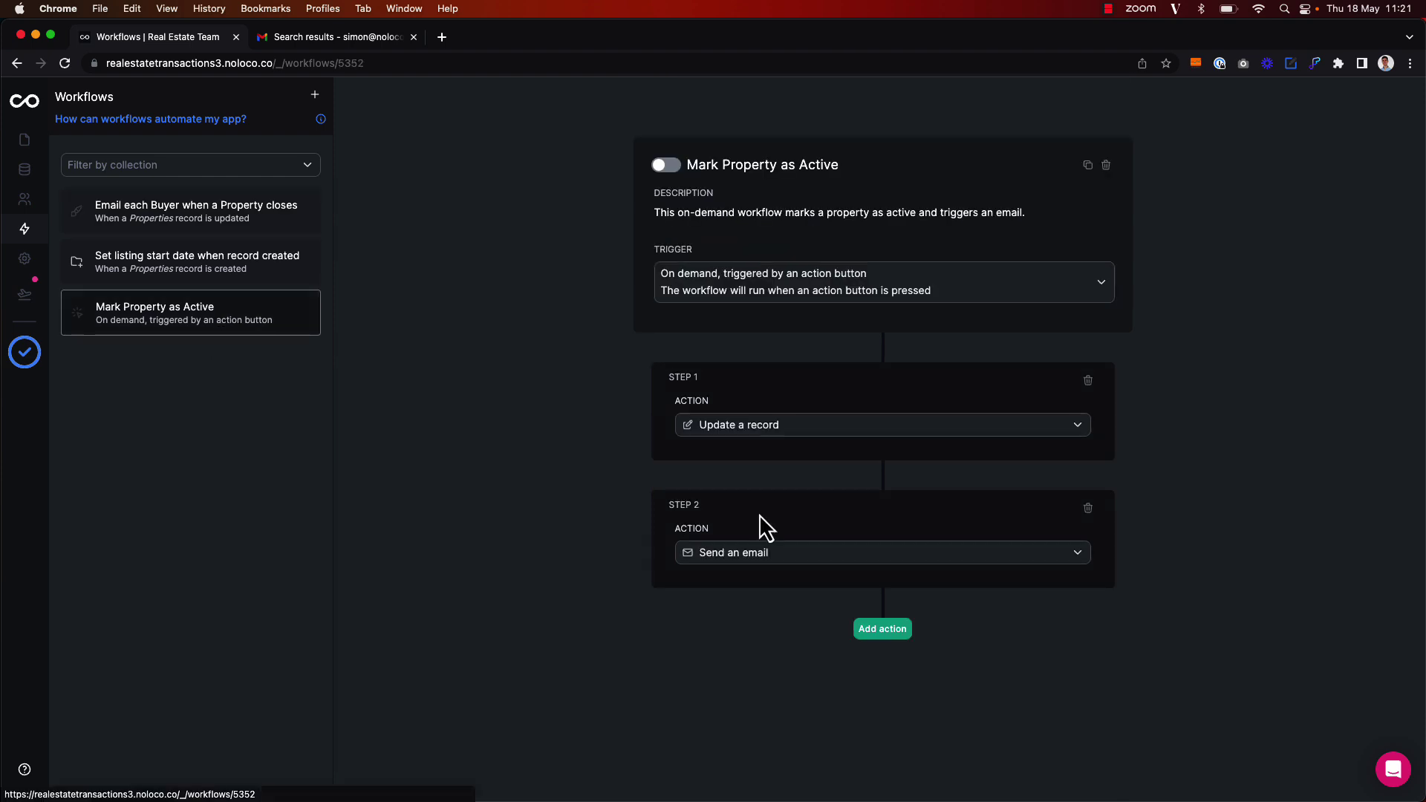
Paste the property page URL as the Call-to-Action URL, replacing its record ID with Trigger > uuid
click(780, 529)
scroll(787, 549, down, 10)
click(751, 562)
key(cmd+v)
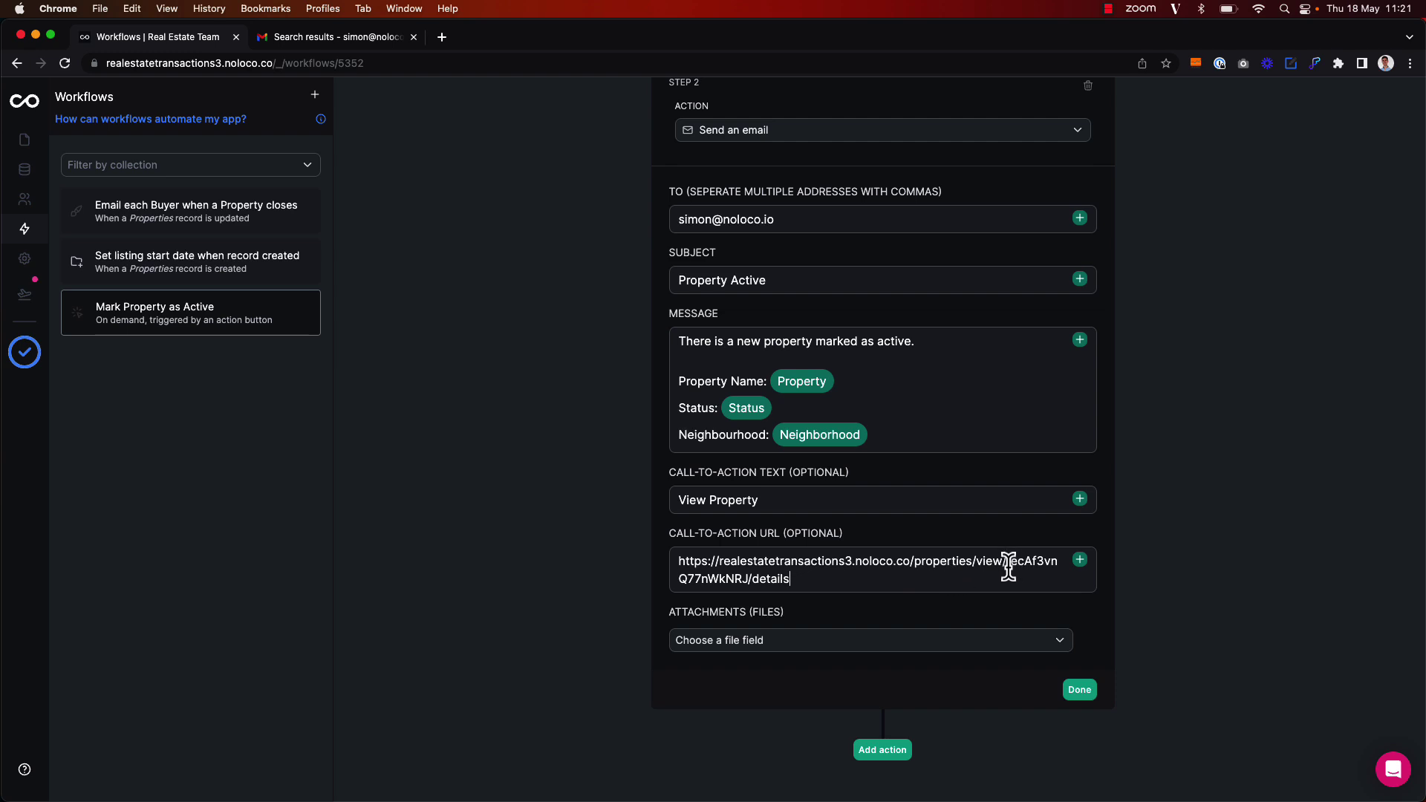
drag(1008, 562, 747, 586)
key(BackSpace)
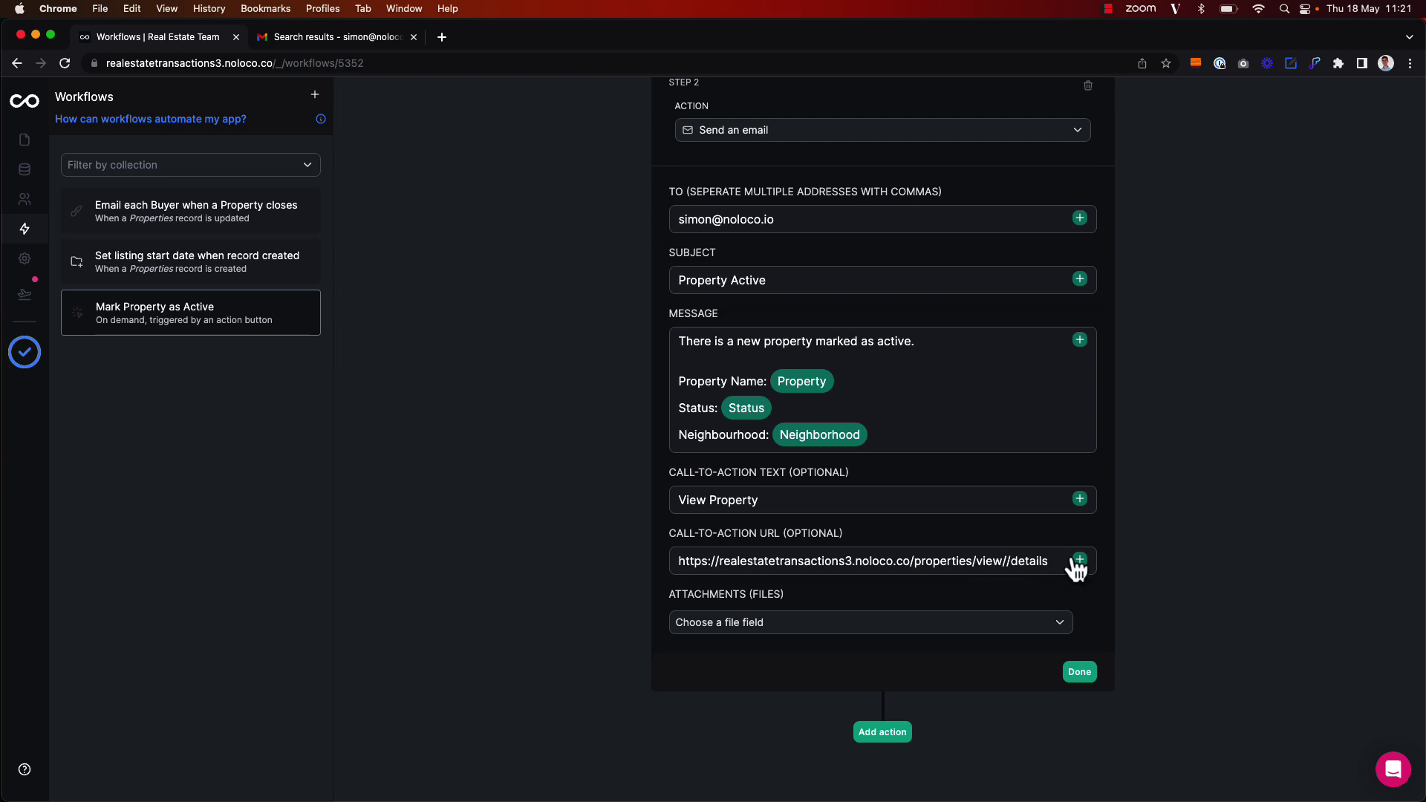
click(1079, 559)
mouse_move(1134, 596)
scroll(920, 606, down, 10)
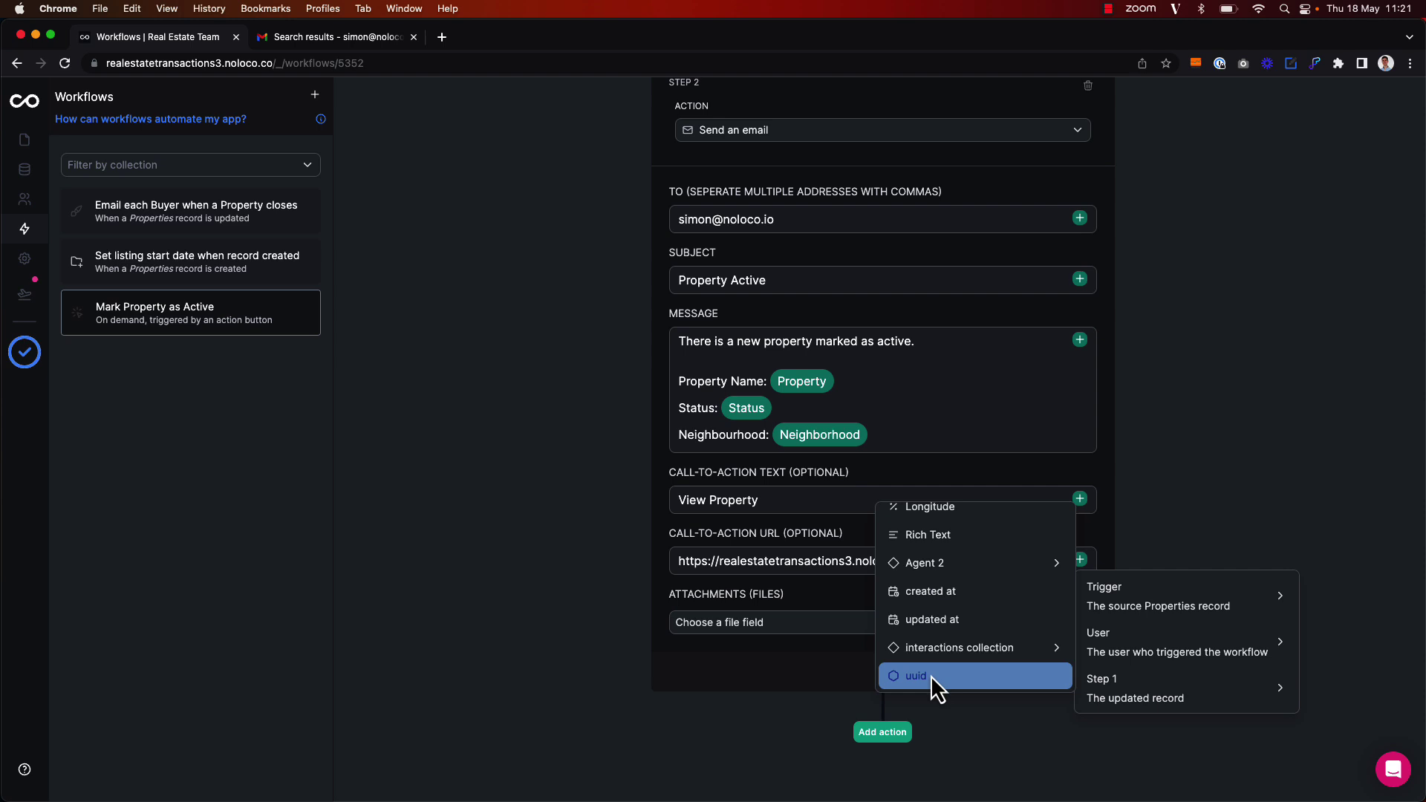
click(930, 675)
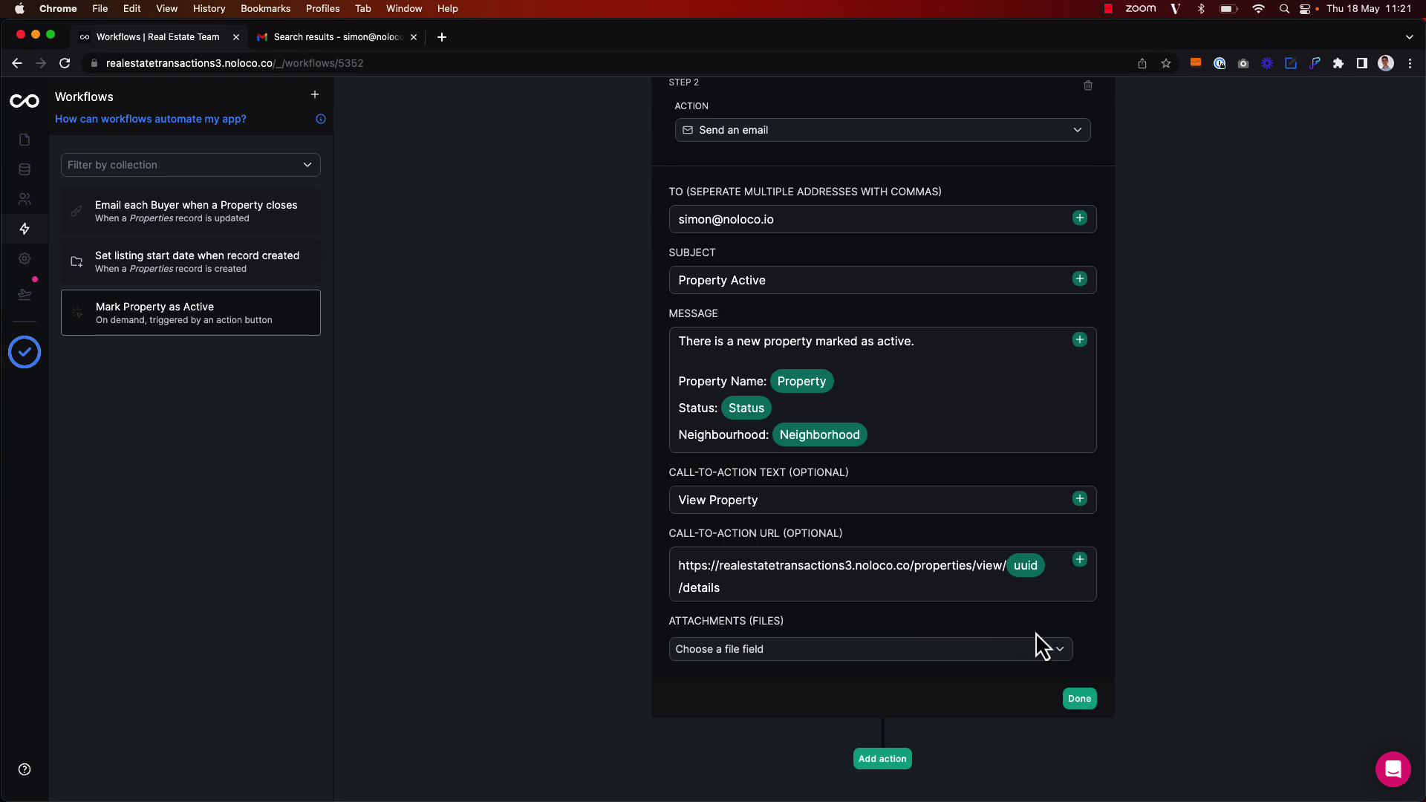
click(1080, 699)
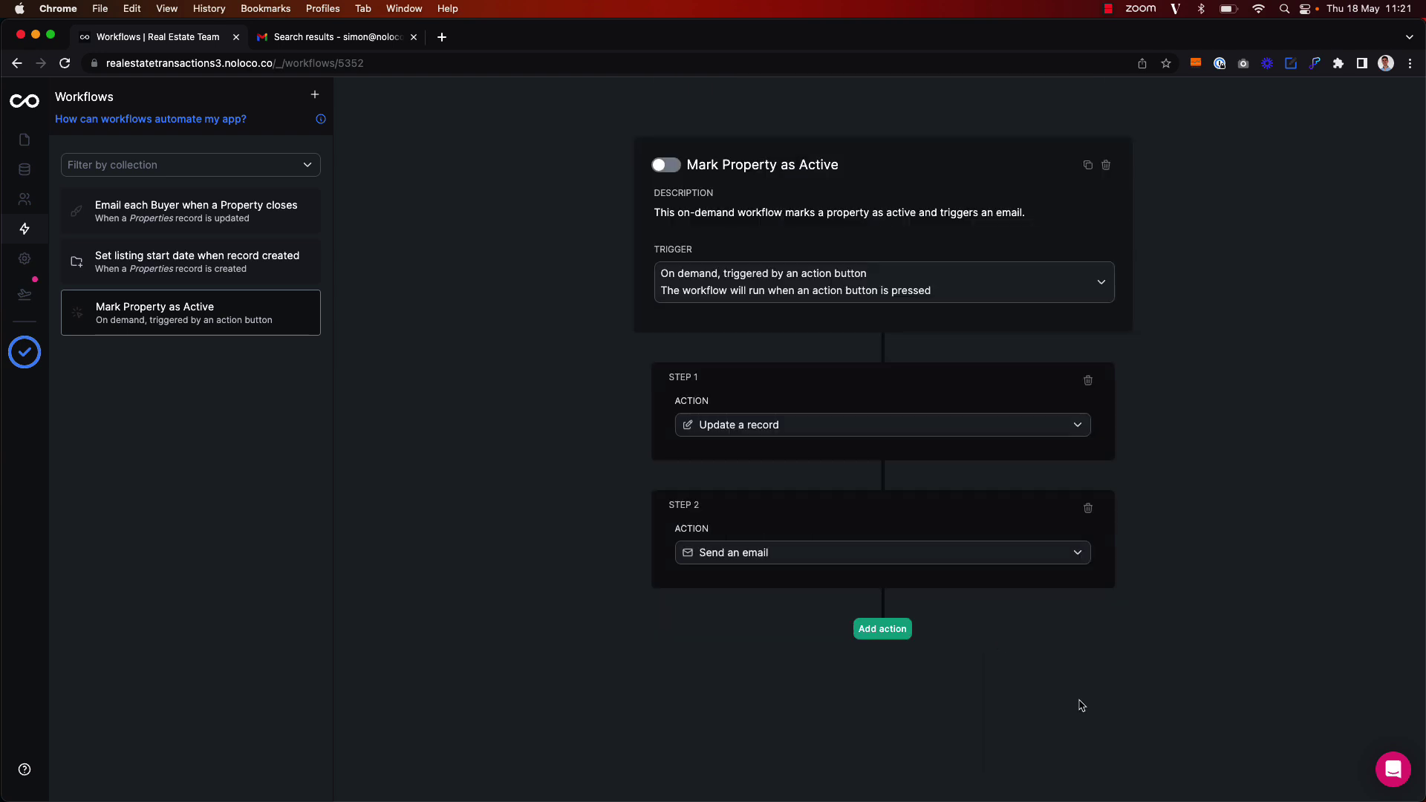
Turn on Mark Property as Active, publish via Review & Publish, then return to the property page
click(677, 166)
click(25, 294)
click(300, 438)
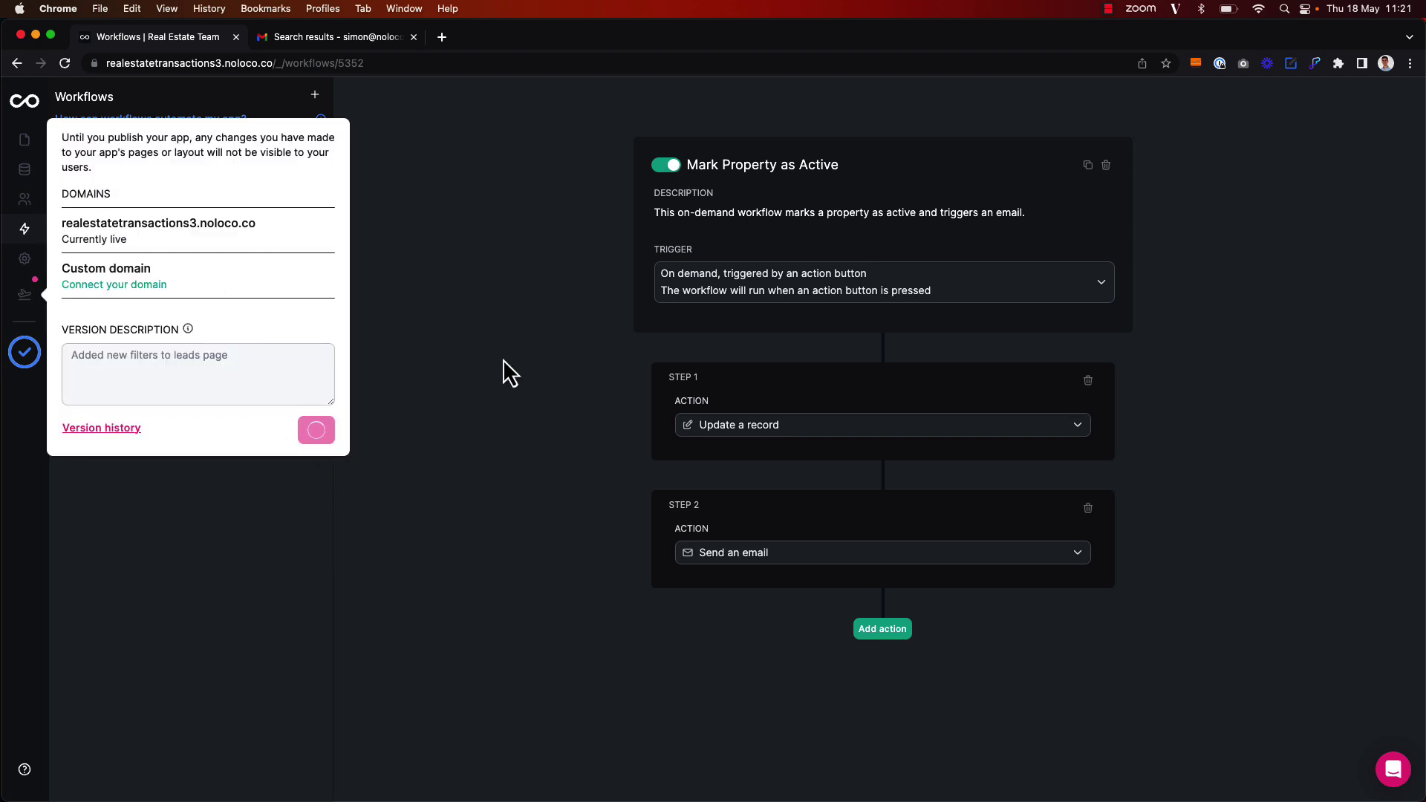
click(502, 359)
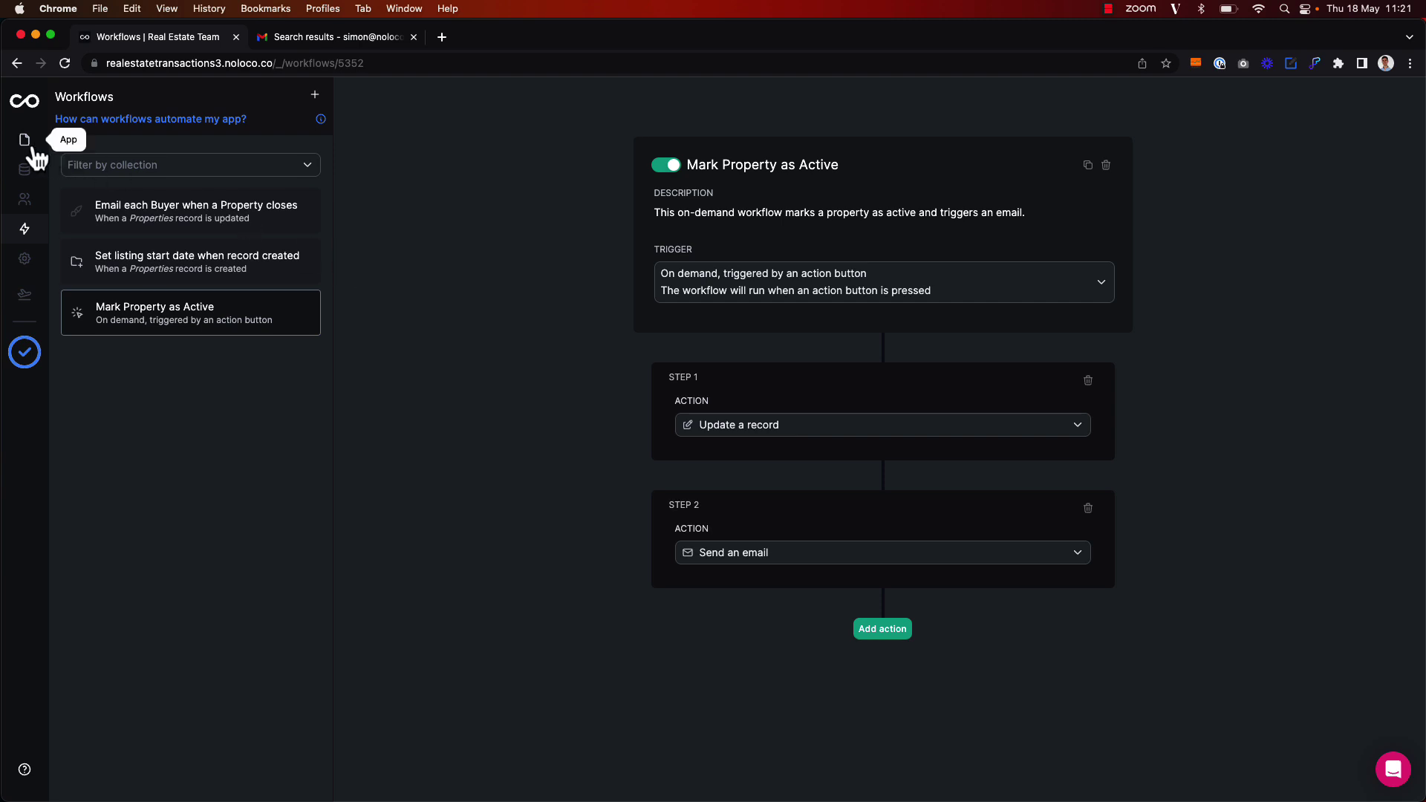
click(35, 149)
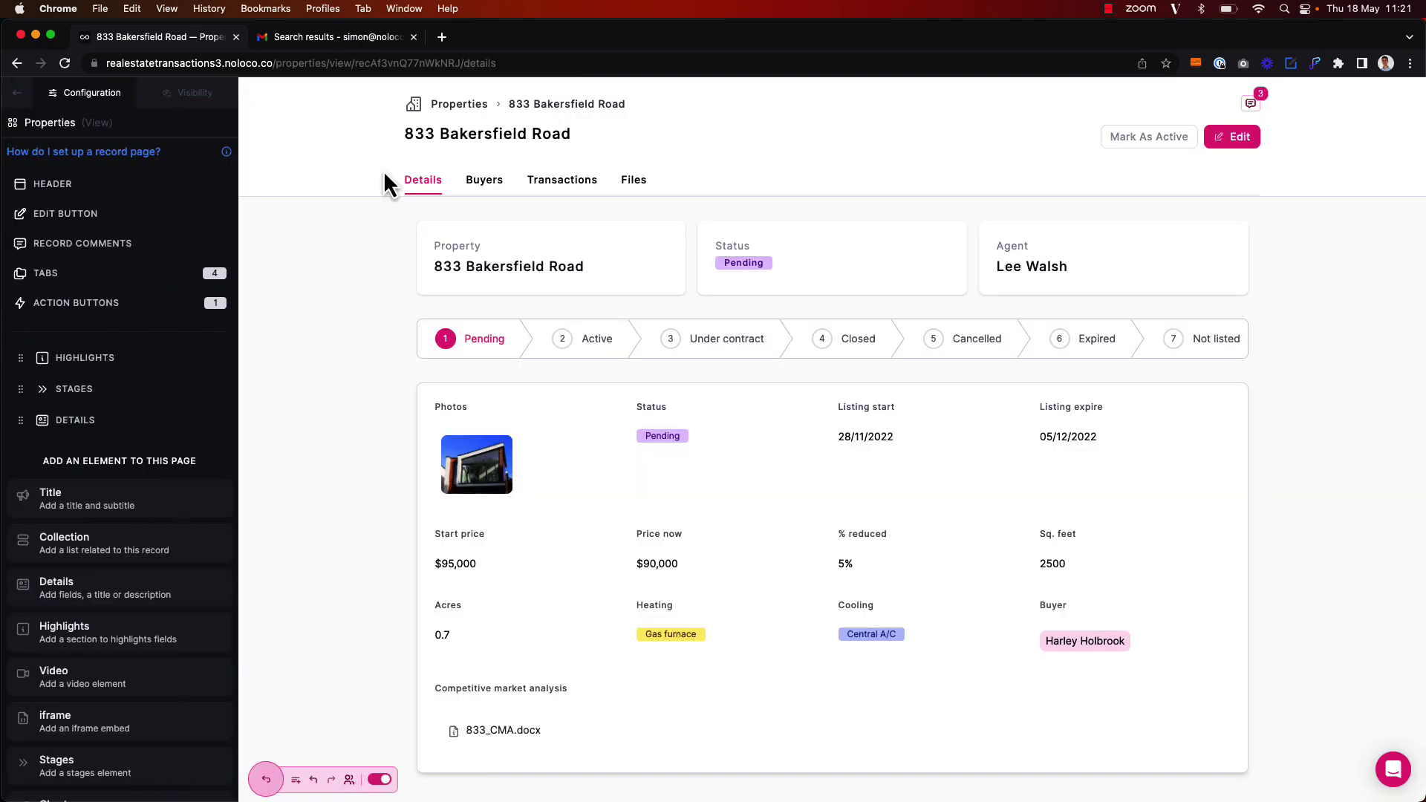
Give Mark As Active's modal title 'Mark Property as Active' and description 'Update the status of the Property and send an email.'
click(95, 301)
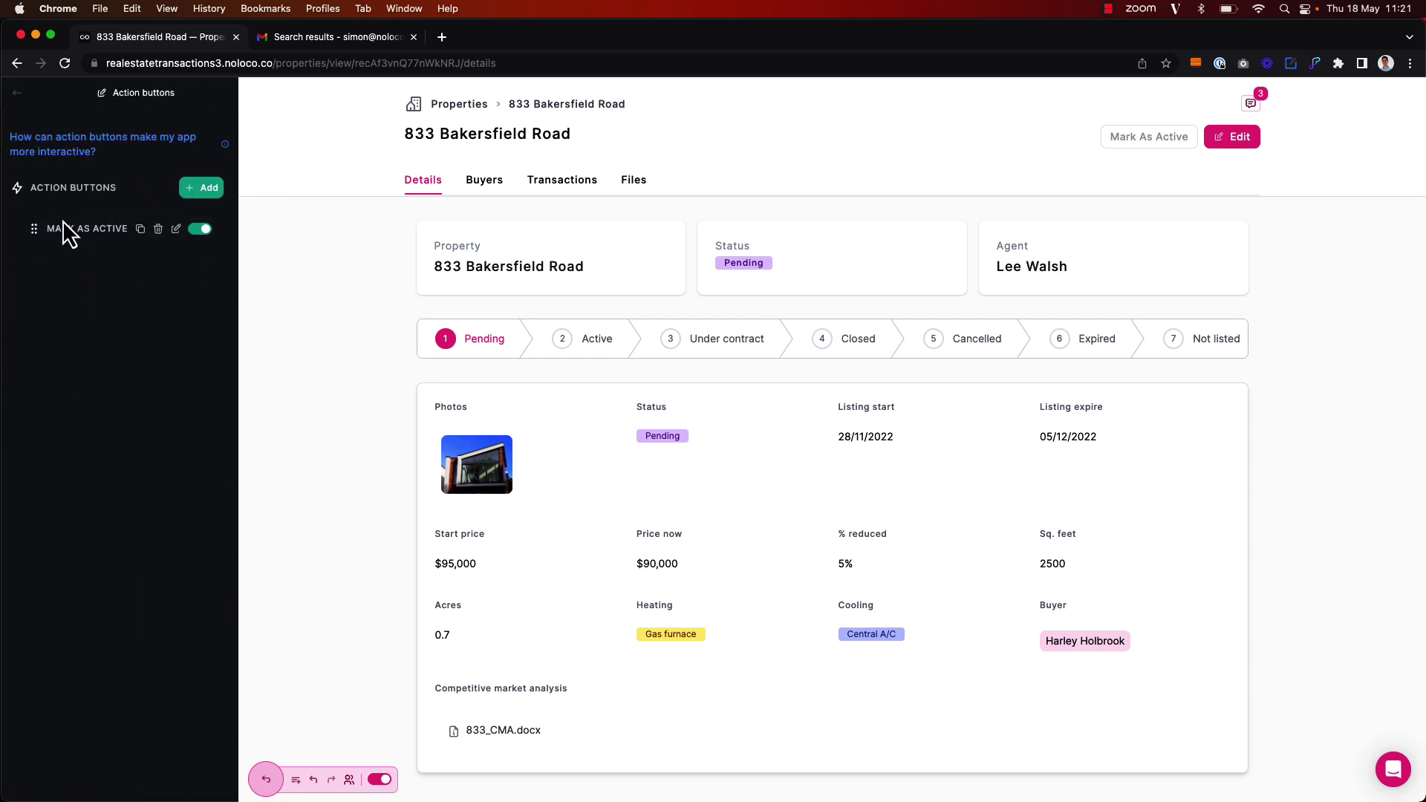
click(176, 230)
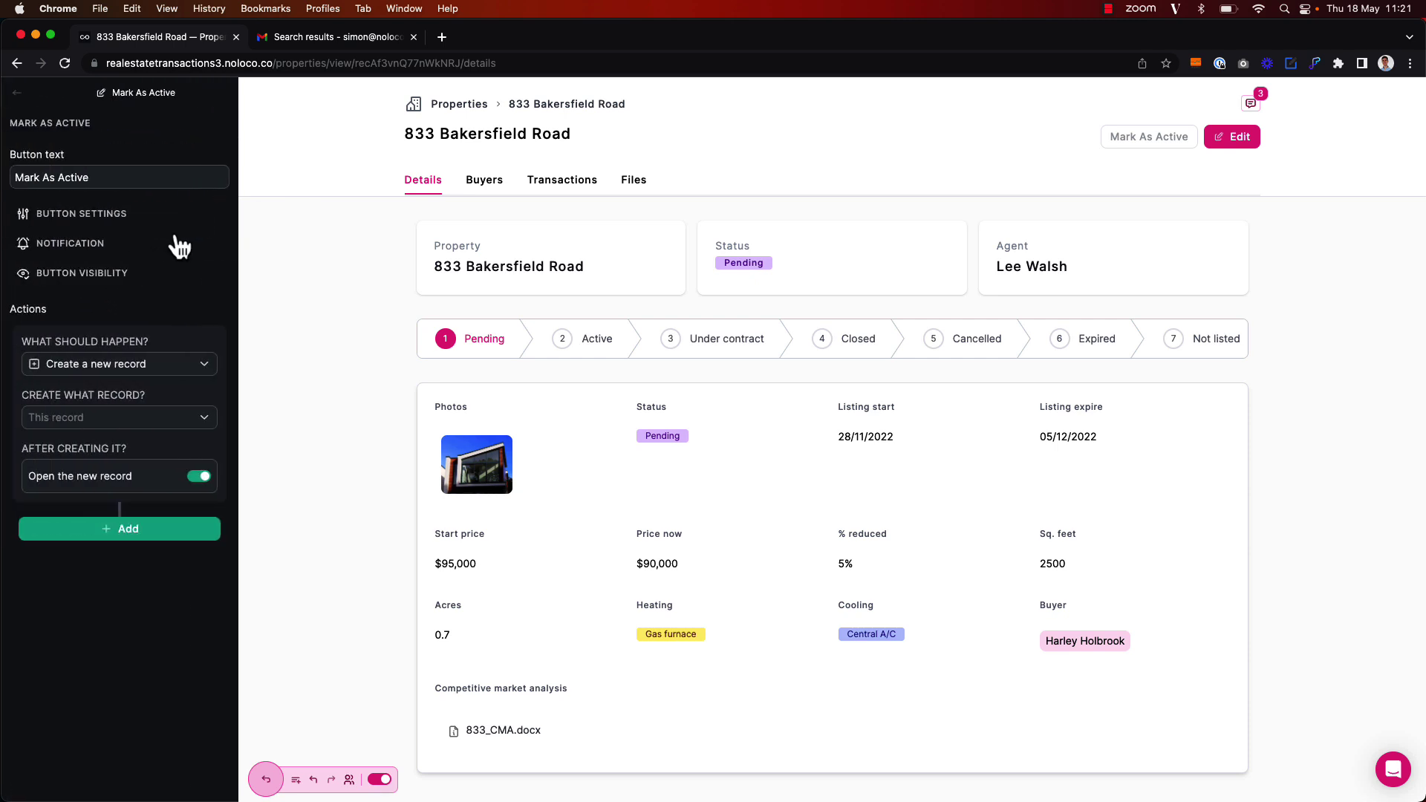
click(111, 216)
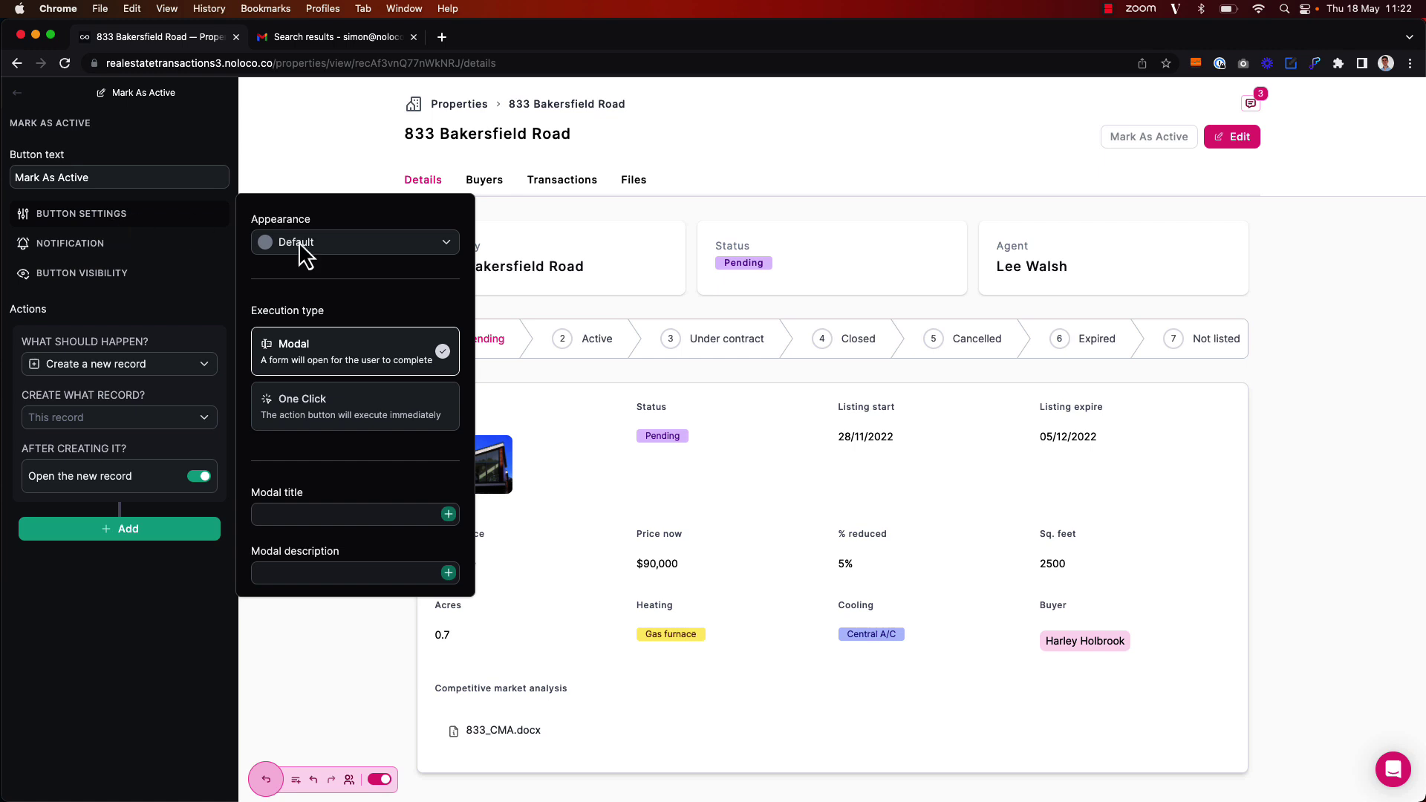
click(311, 519)
text(Mark Property as Active)
click(309, 573)
text(Upd)
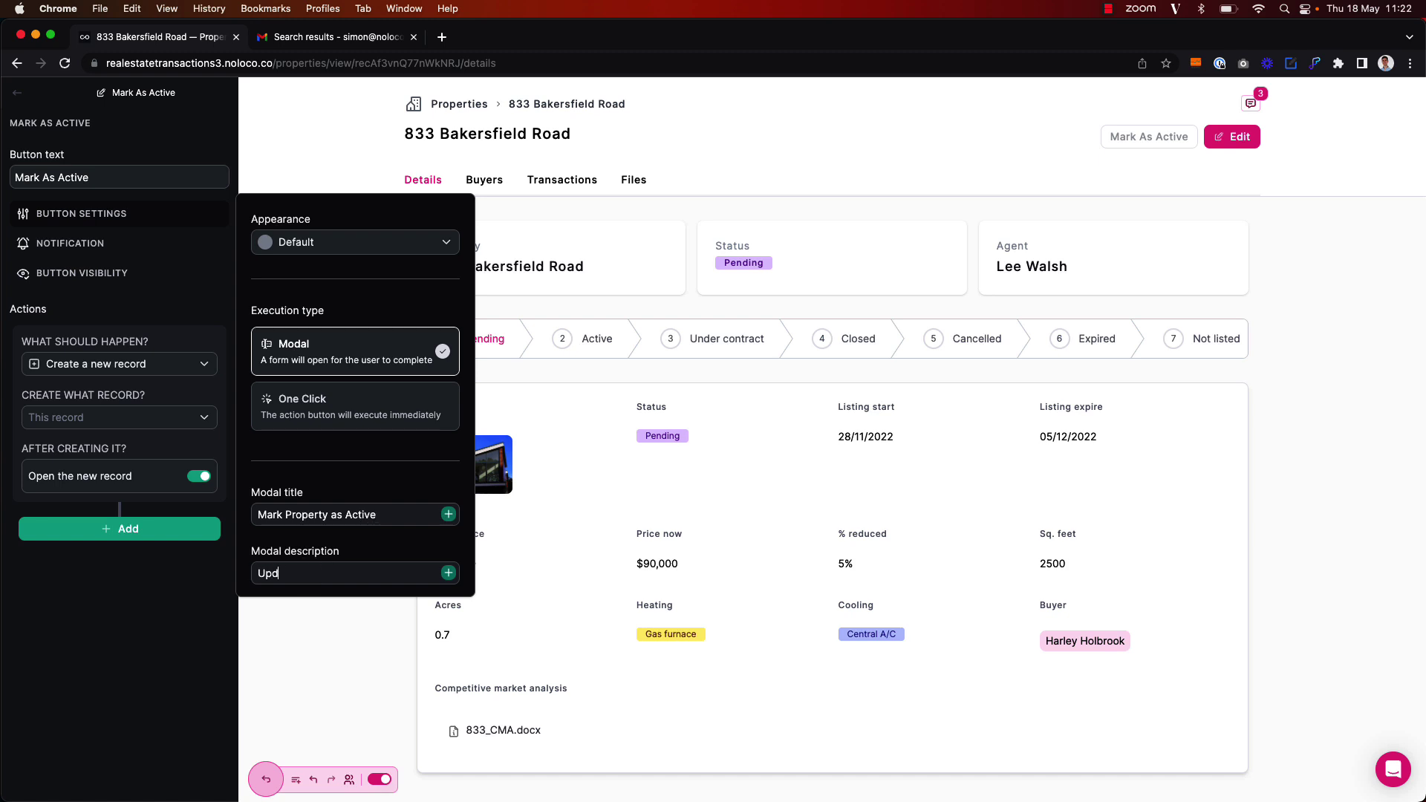
text(ate the status of the Property and)
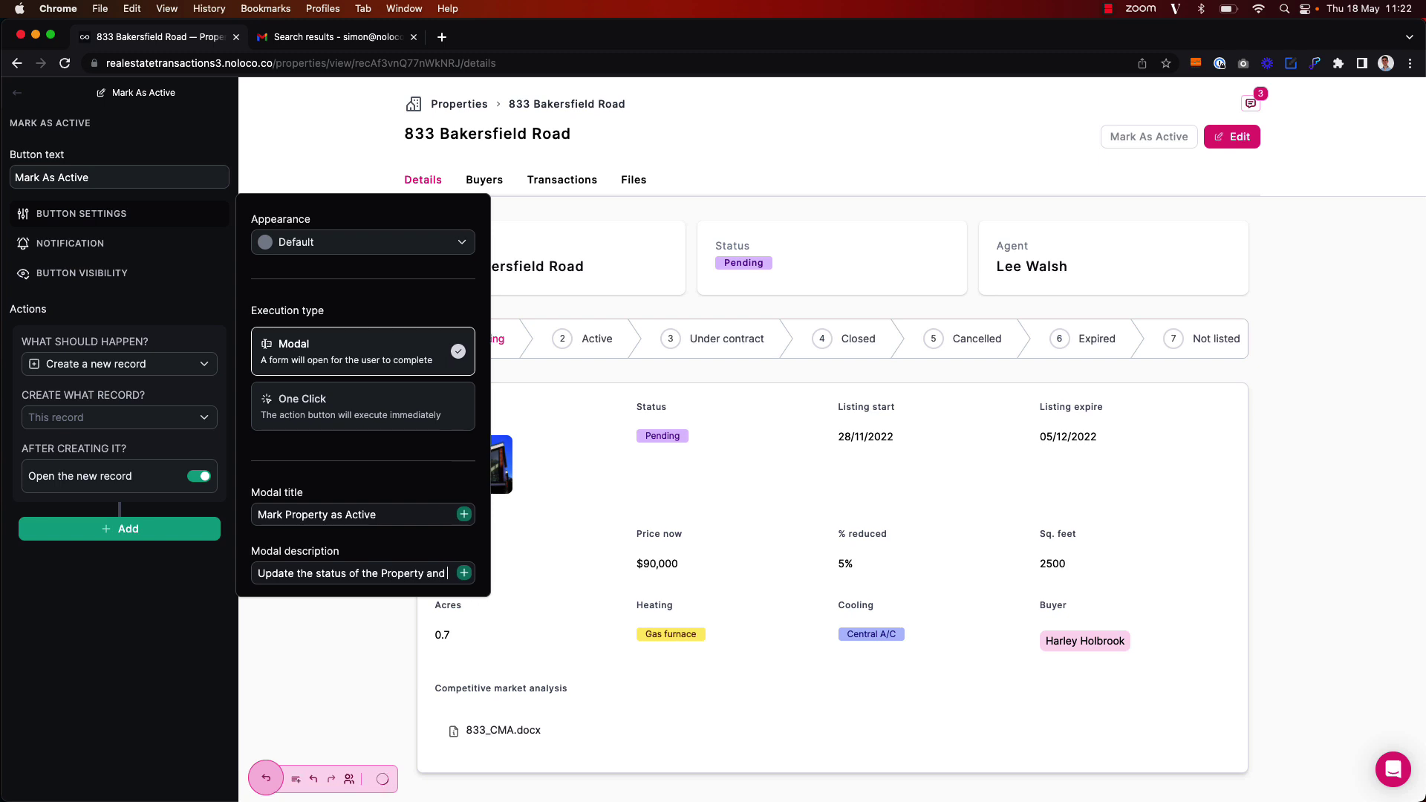
text( send an email.)
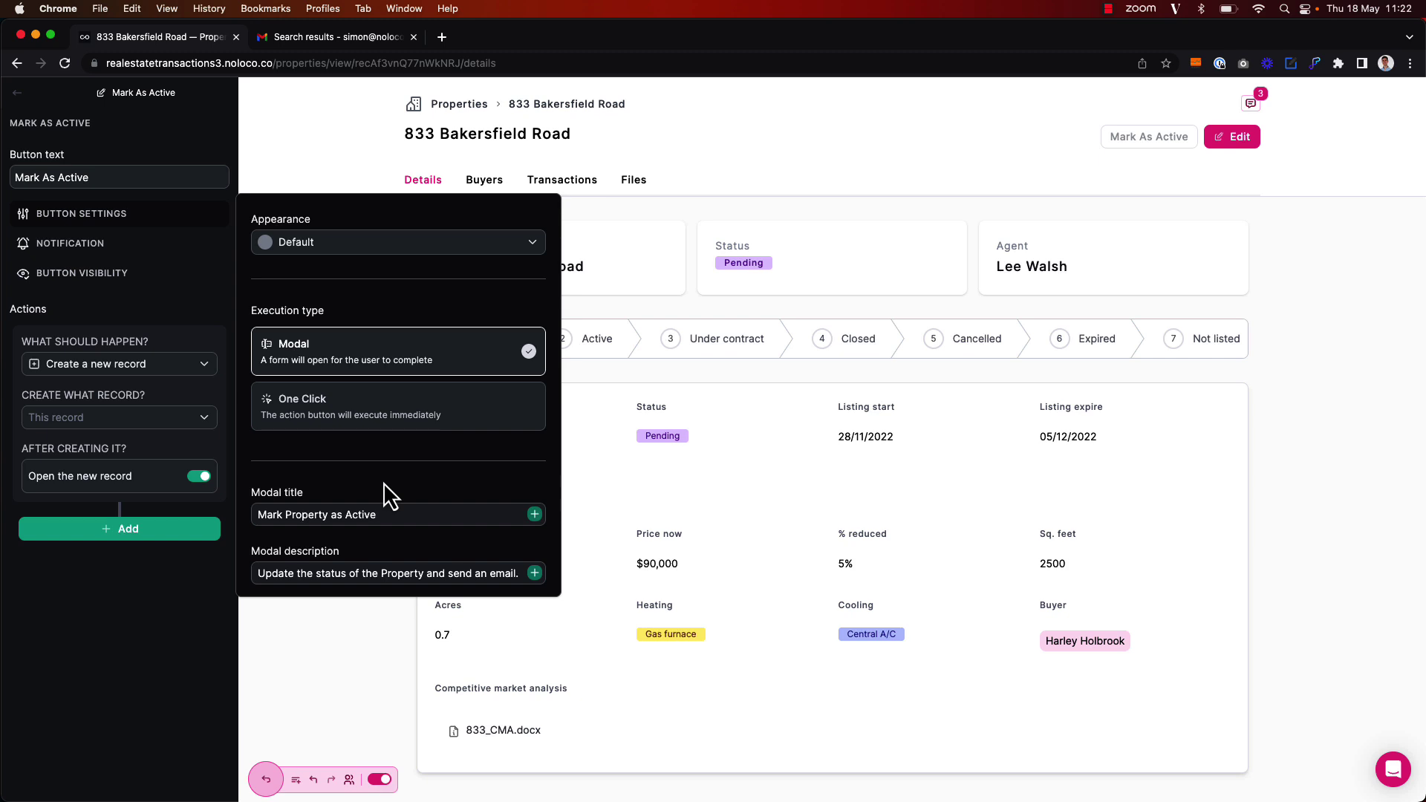
Show a 'Property Updated' notification when the button's actions complete
click(86, 245)
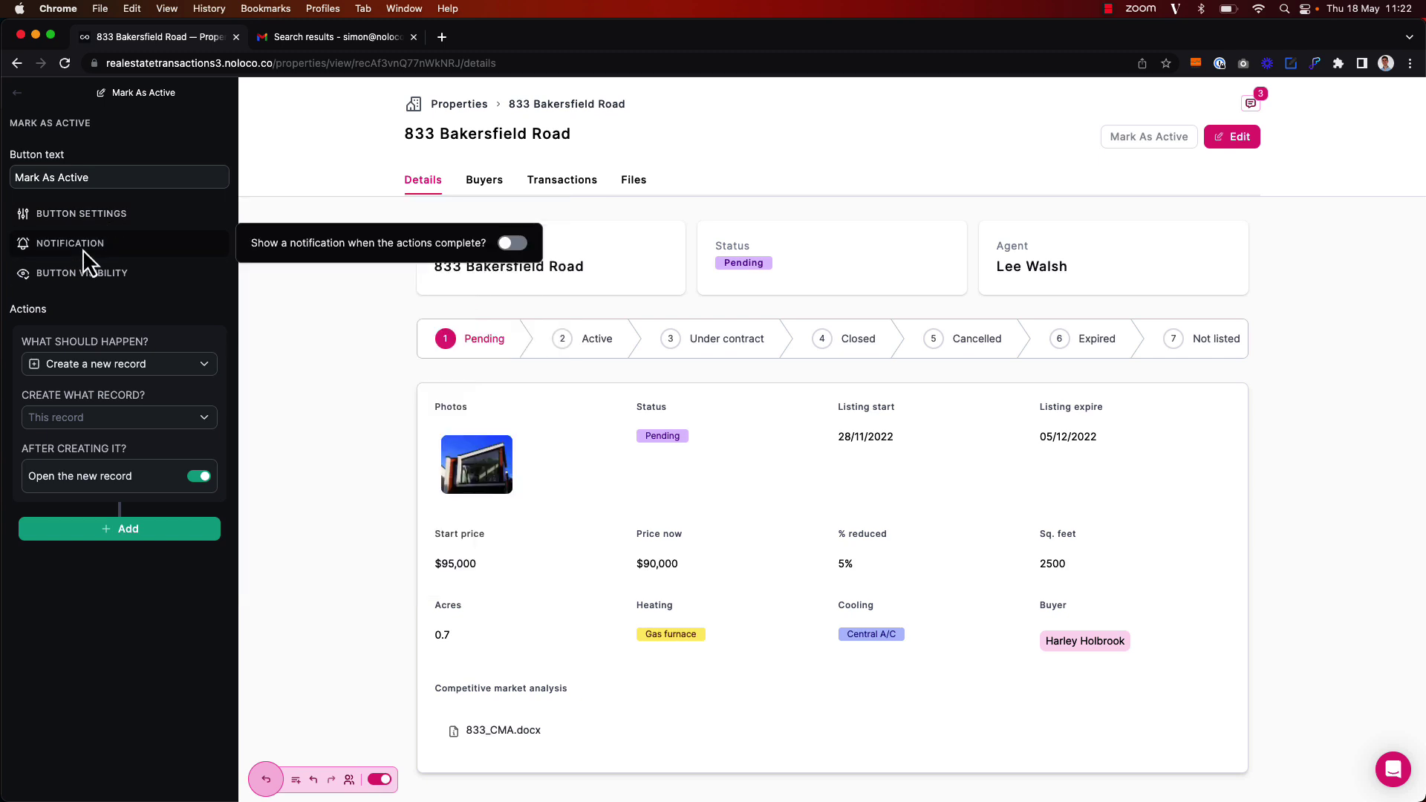
click(513, 243)
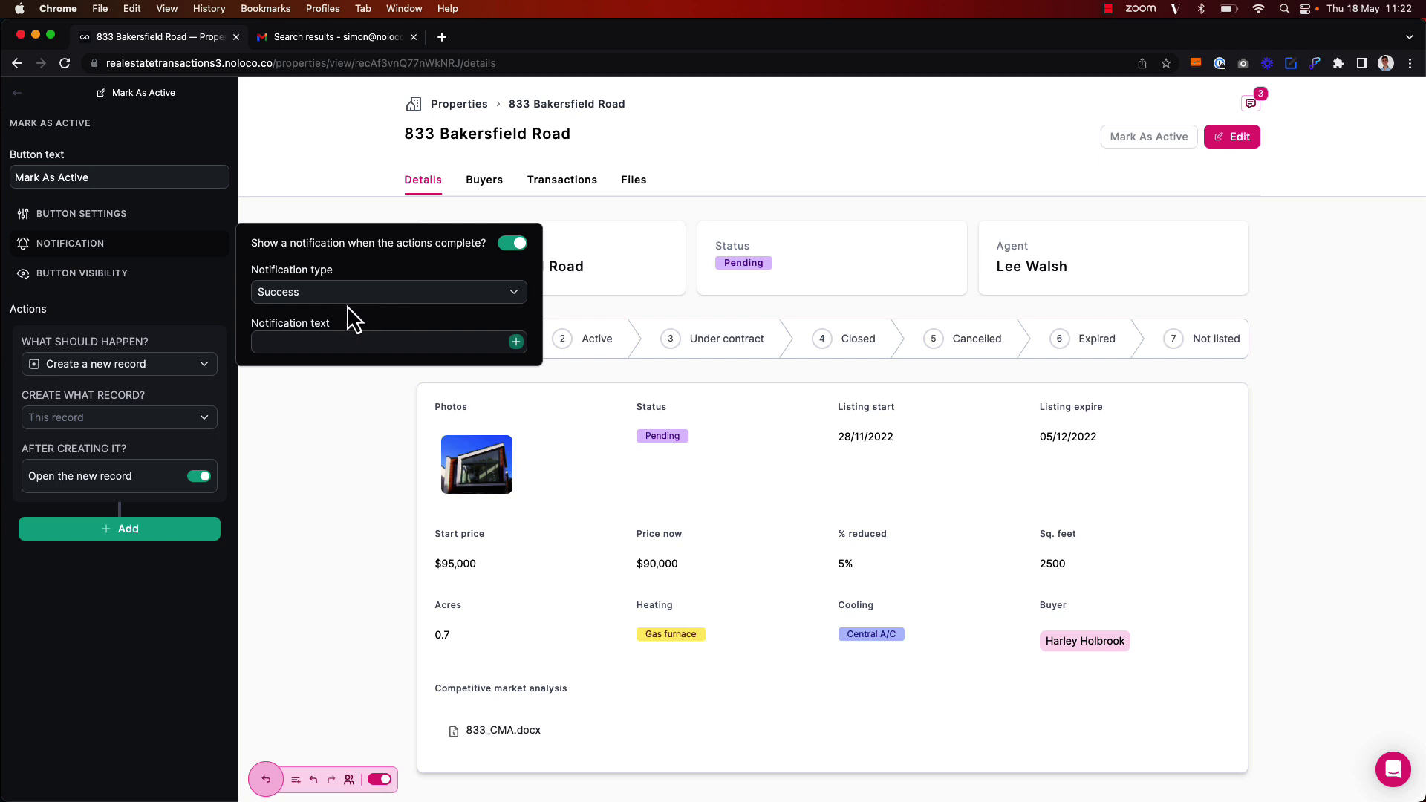
text(Property Updated)
Add a visibility rule showing the button only when Properties > Status is equal to Pending
click(98, 275)
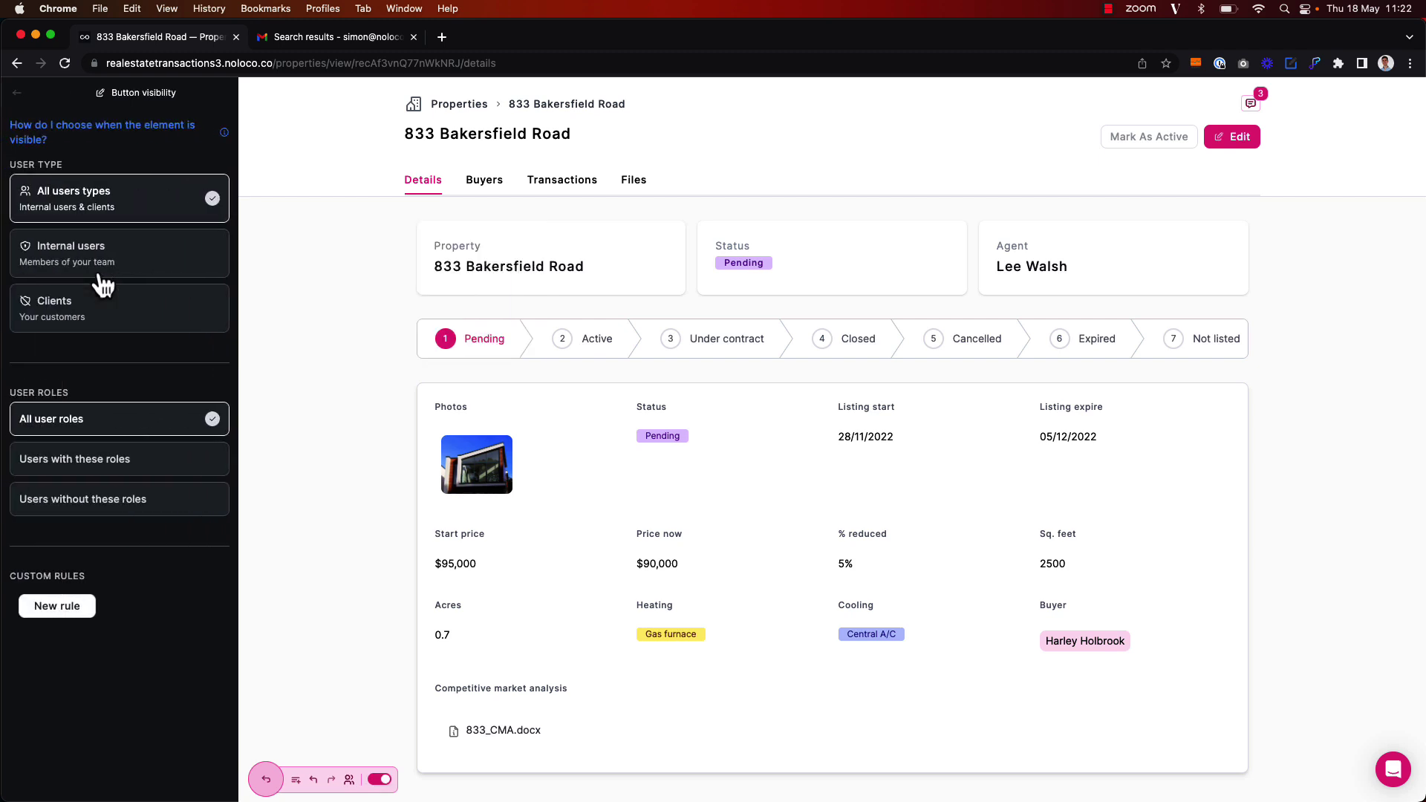
click(80, 611)
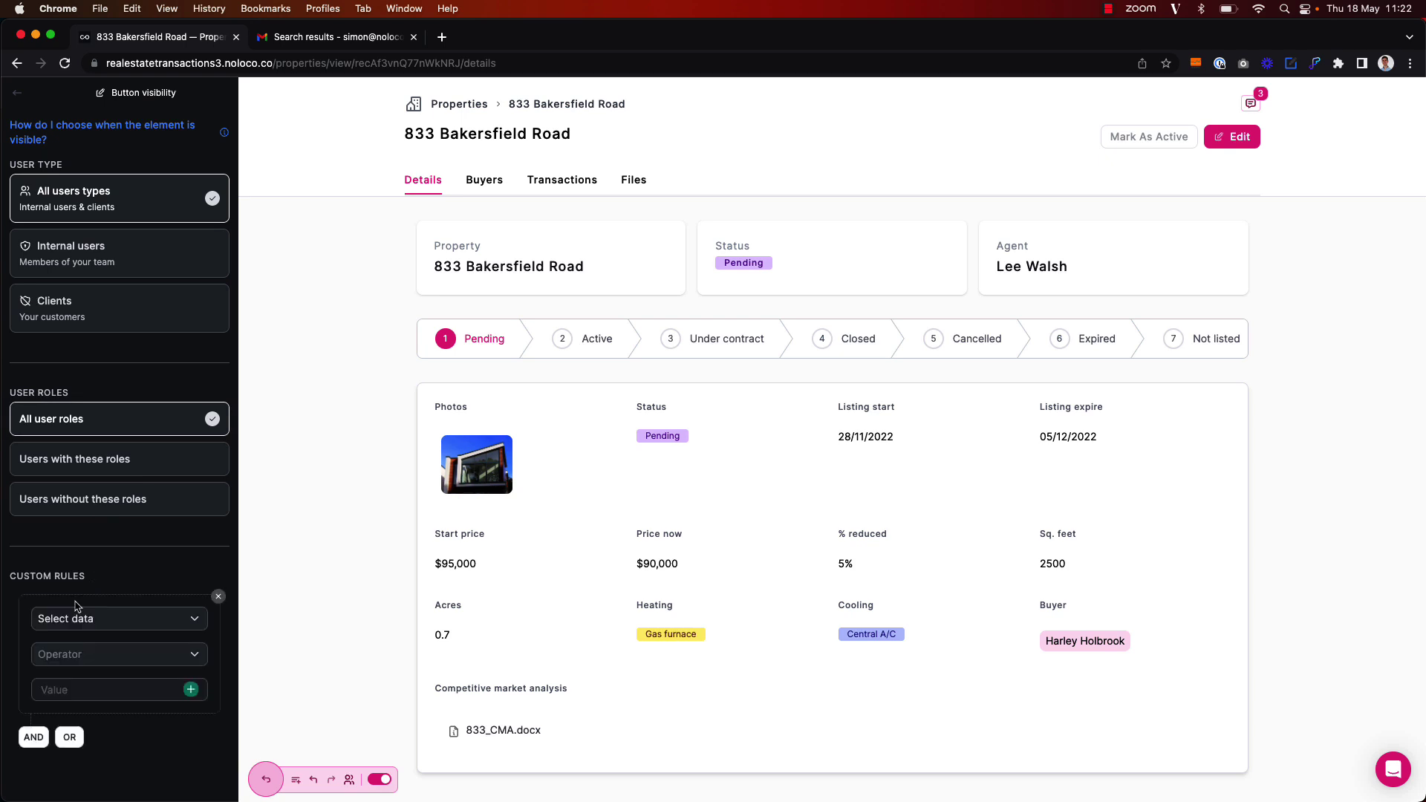
click(104, 621)
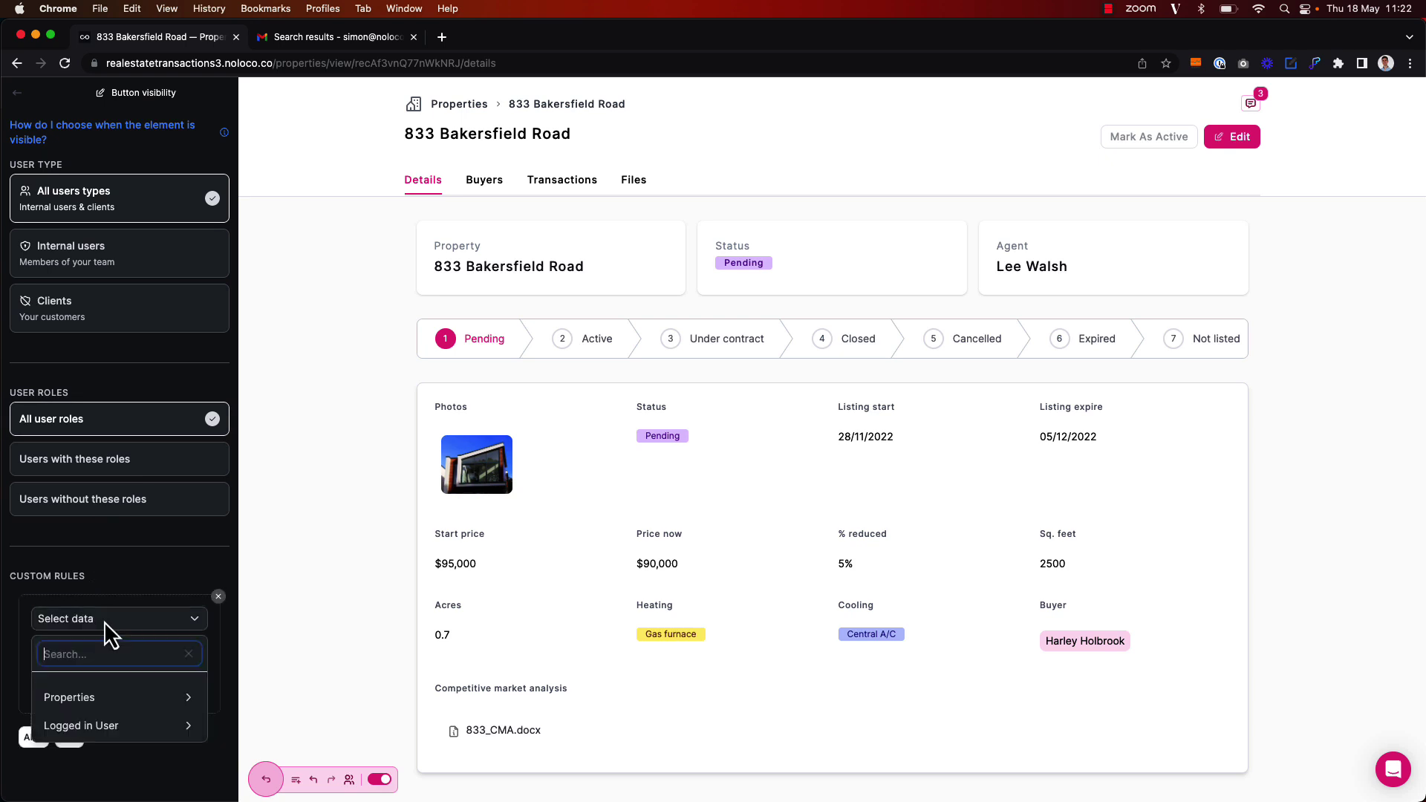
mouse_move(184, 702)
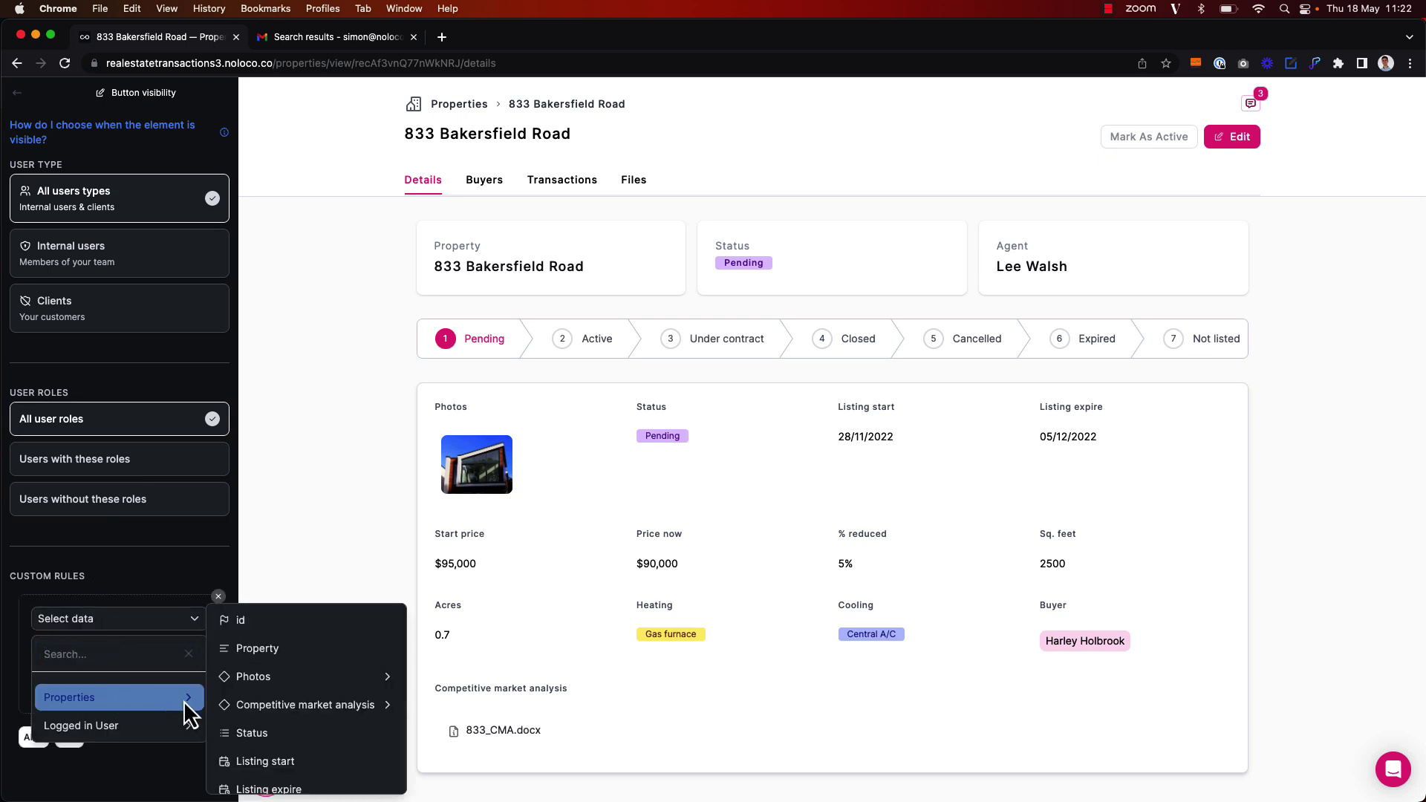
click(257, 735)
click(125, 654)
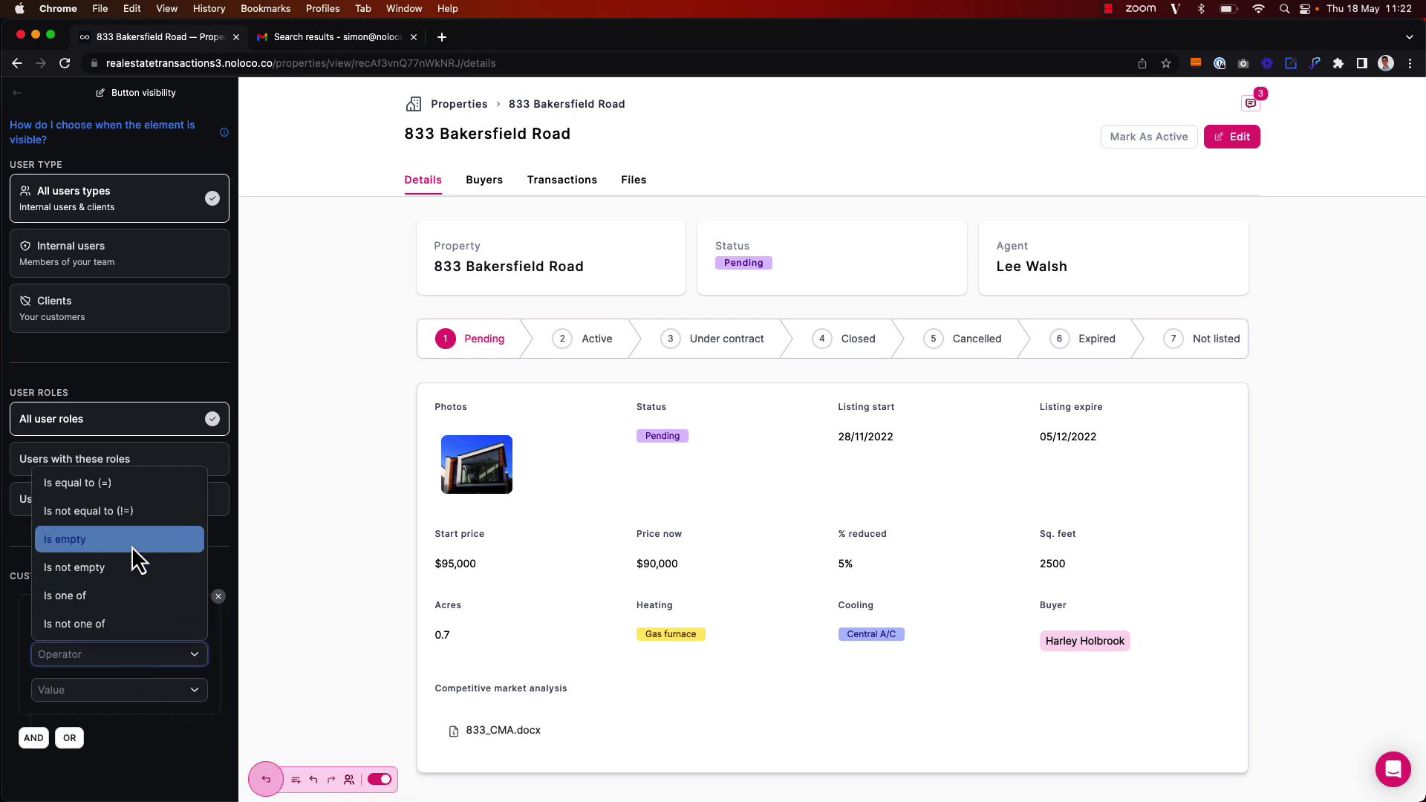
click(128, 482)
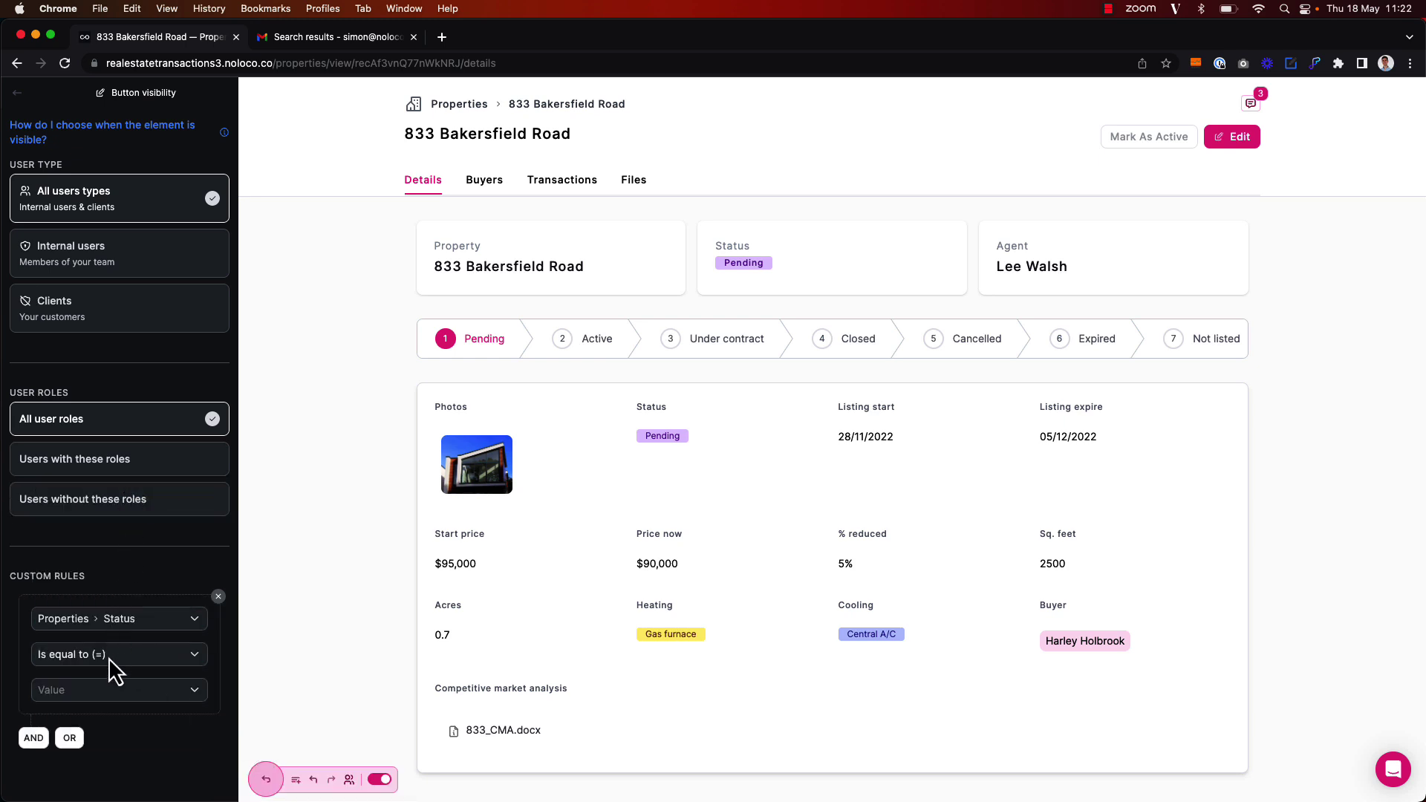
click(109, 688)
click(105, 563)
click(16, 93)
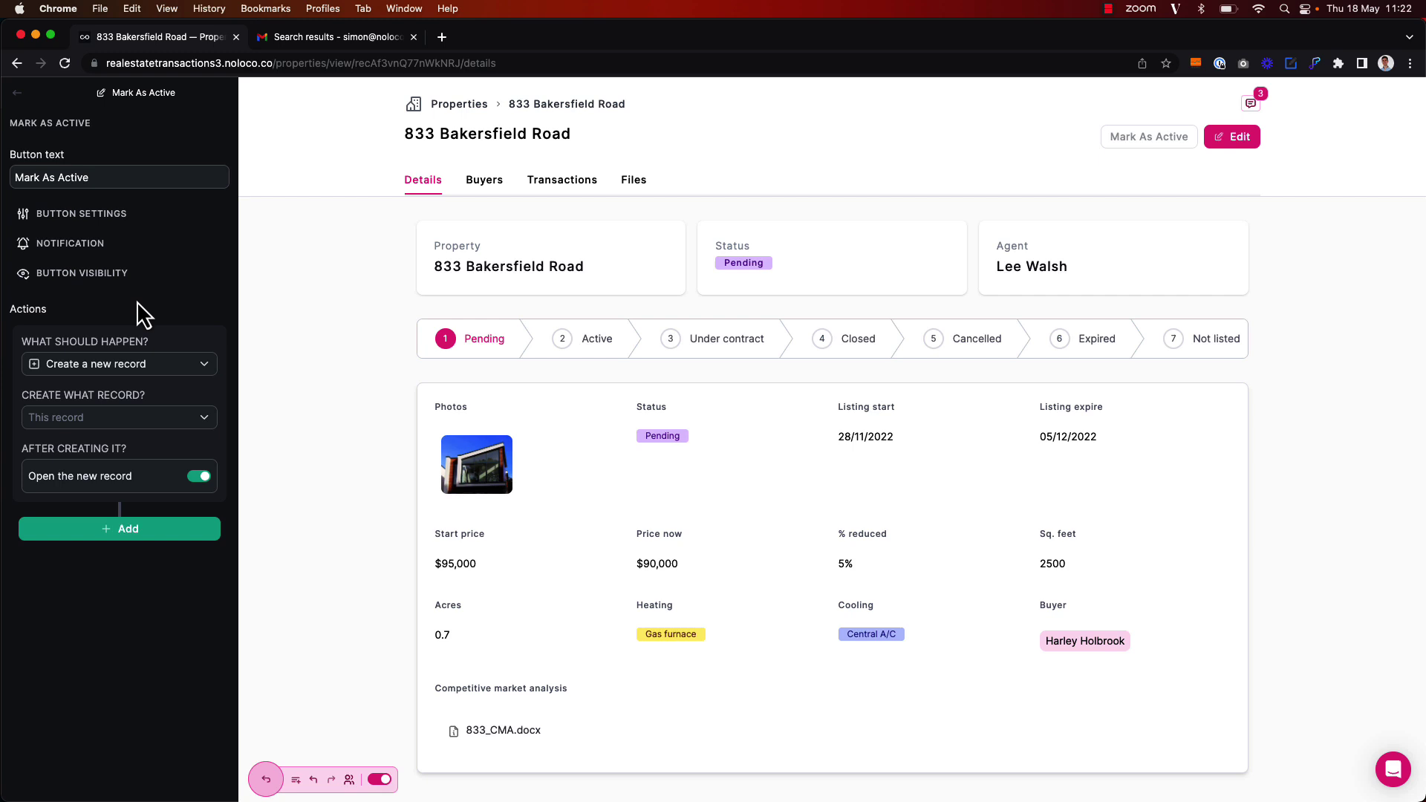
Set the button to update the record, with Status as a hidden value of Active
click(119, 364)
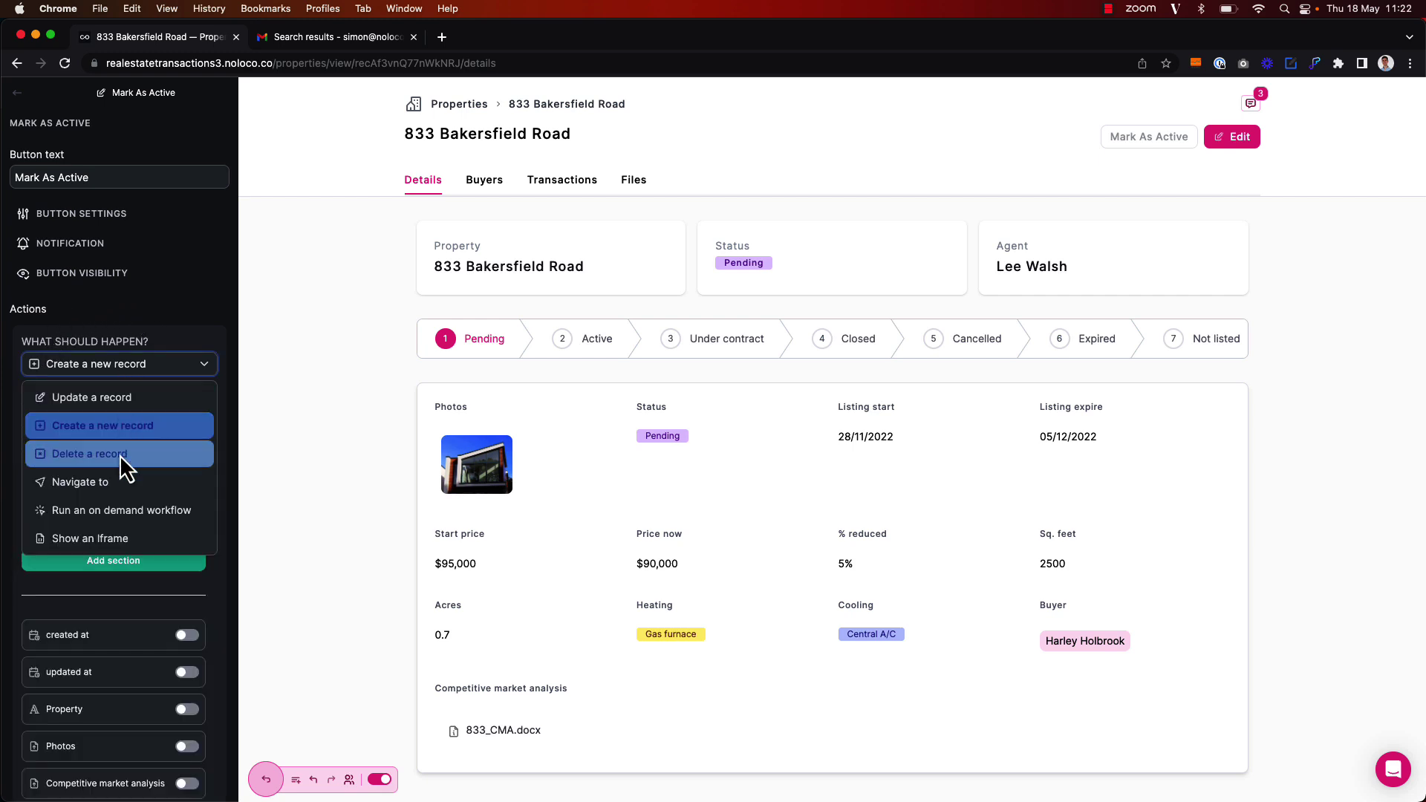
click(106, 399)
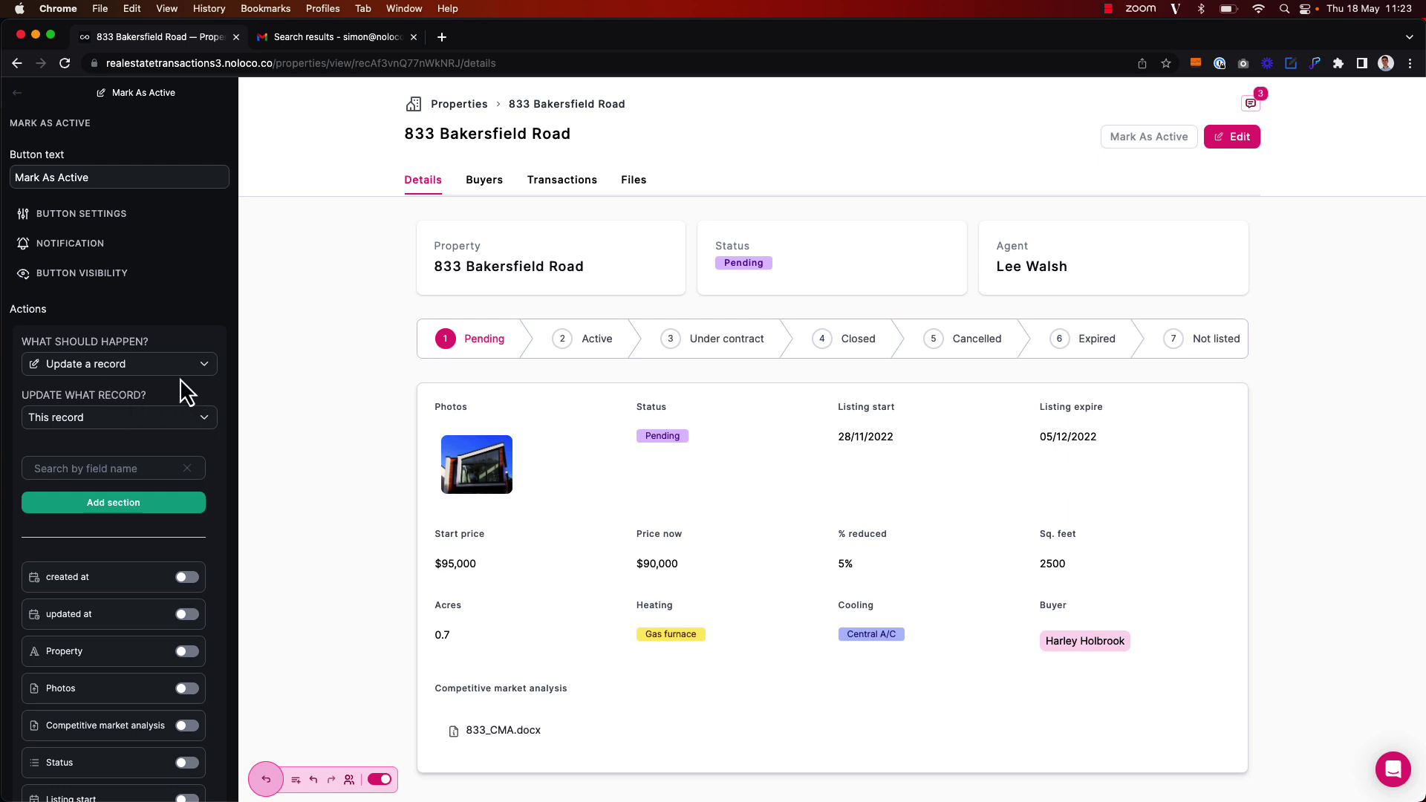
scroll(104, 509, down, 3)
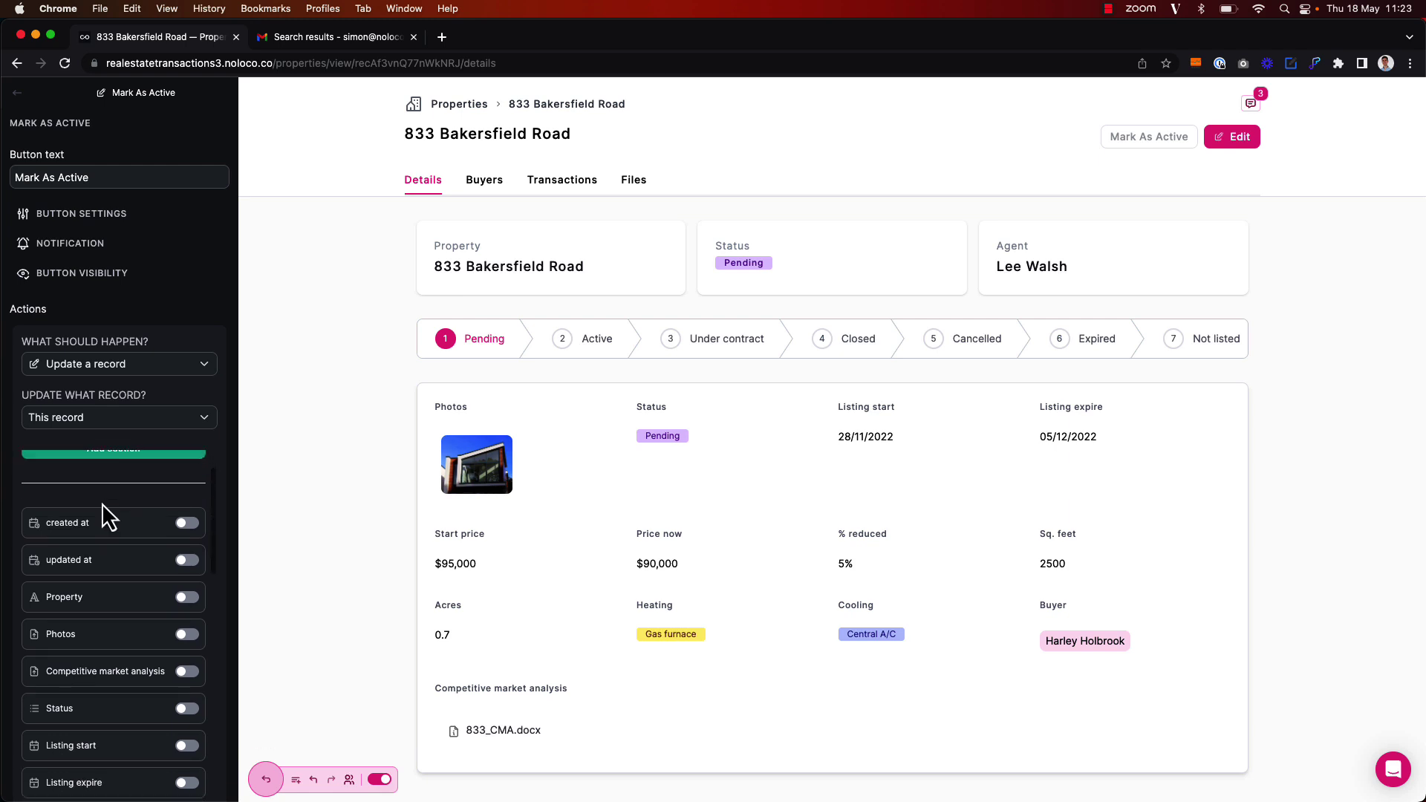
click(183, 710)
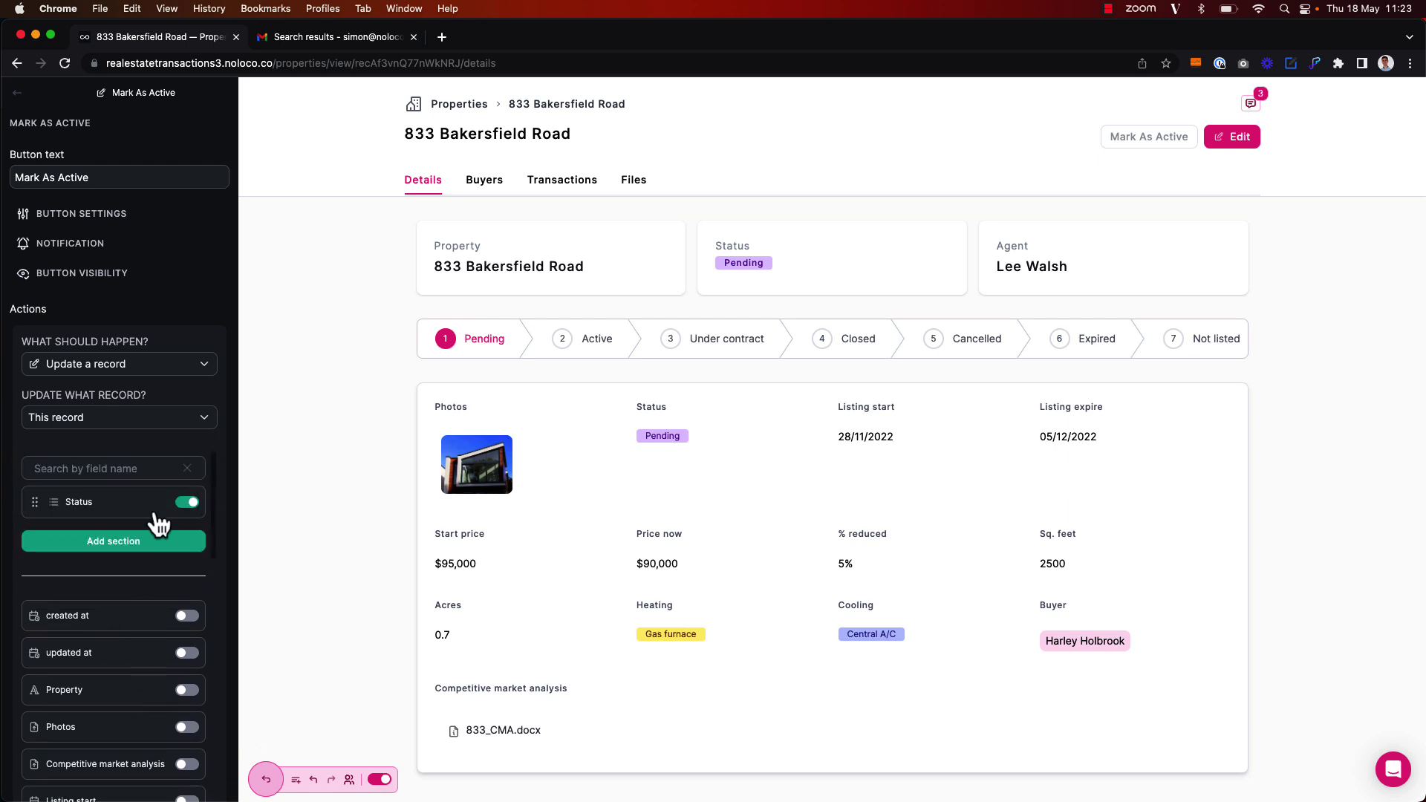
click(157, 503)
click(344, 253)
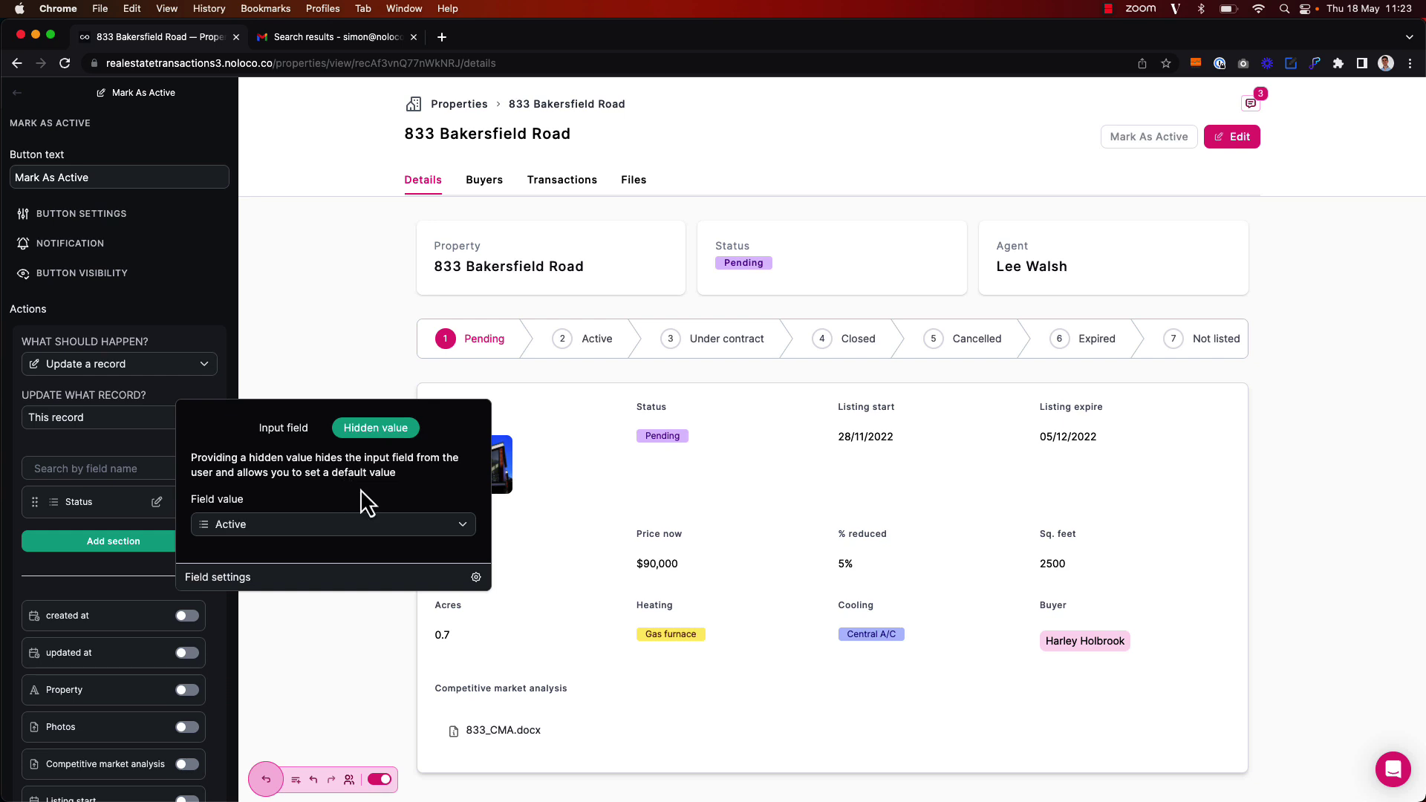
click(122, 444)
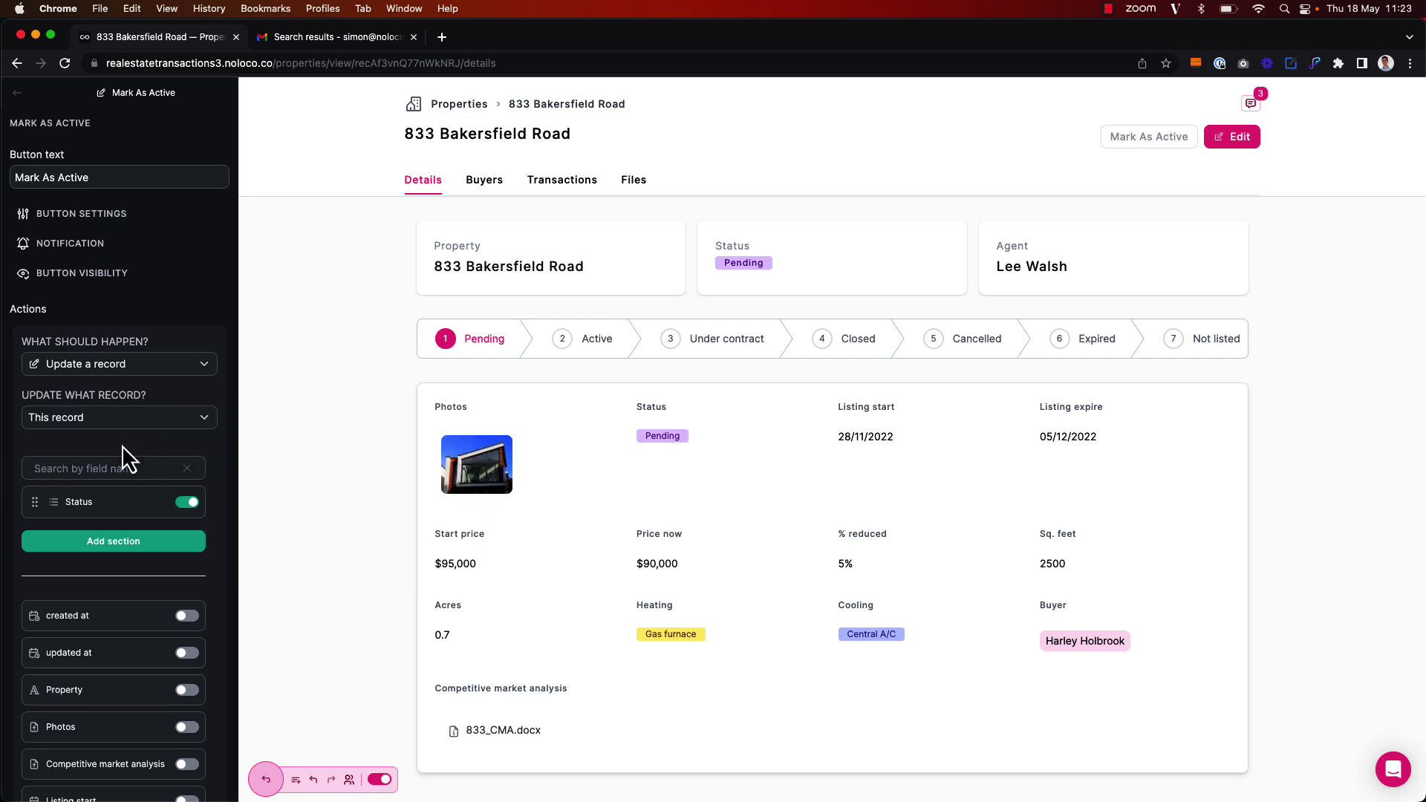
Switch the button's action to run the on-demand Mark Property as Active workflow
click(147, 364)
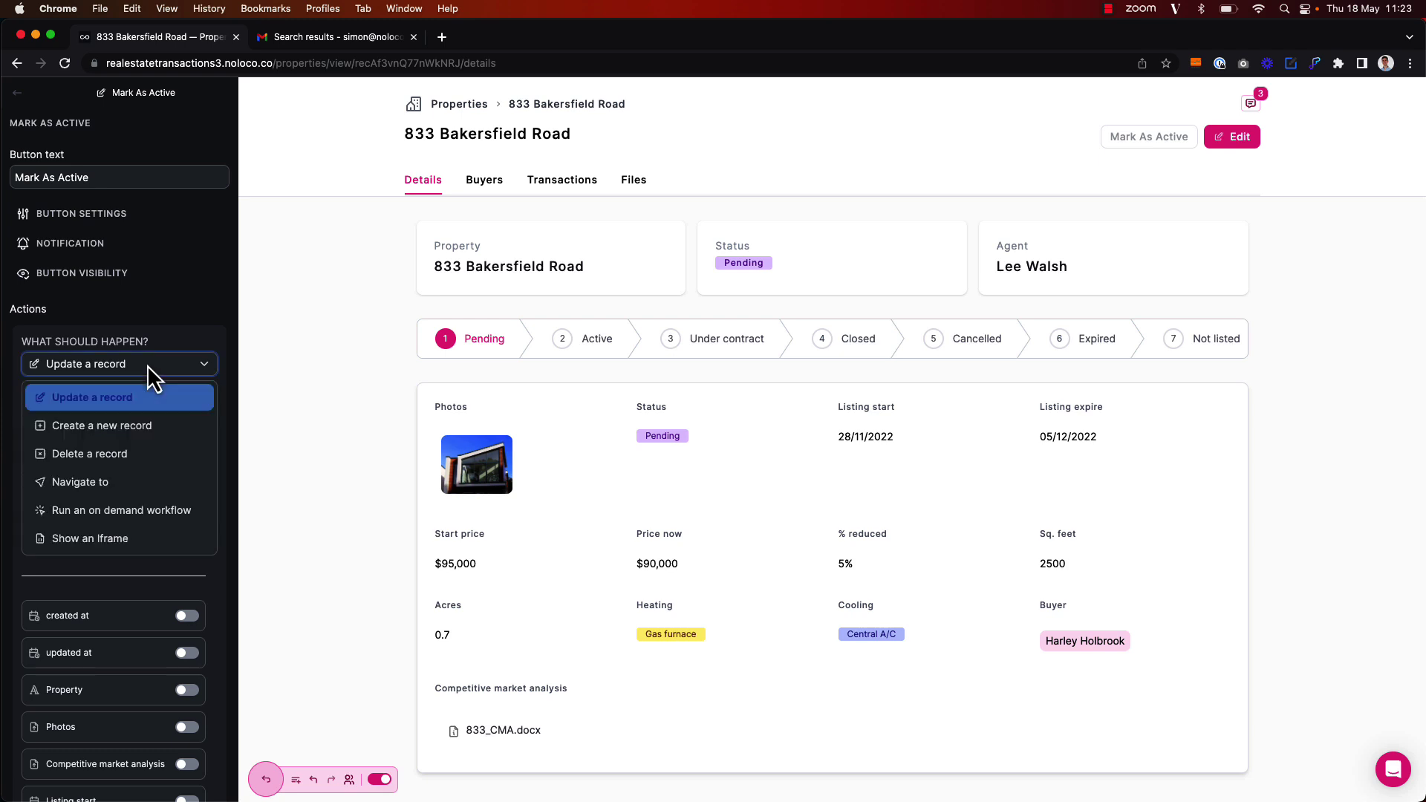
click(132, 511)
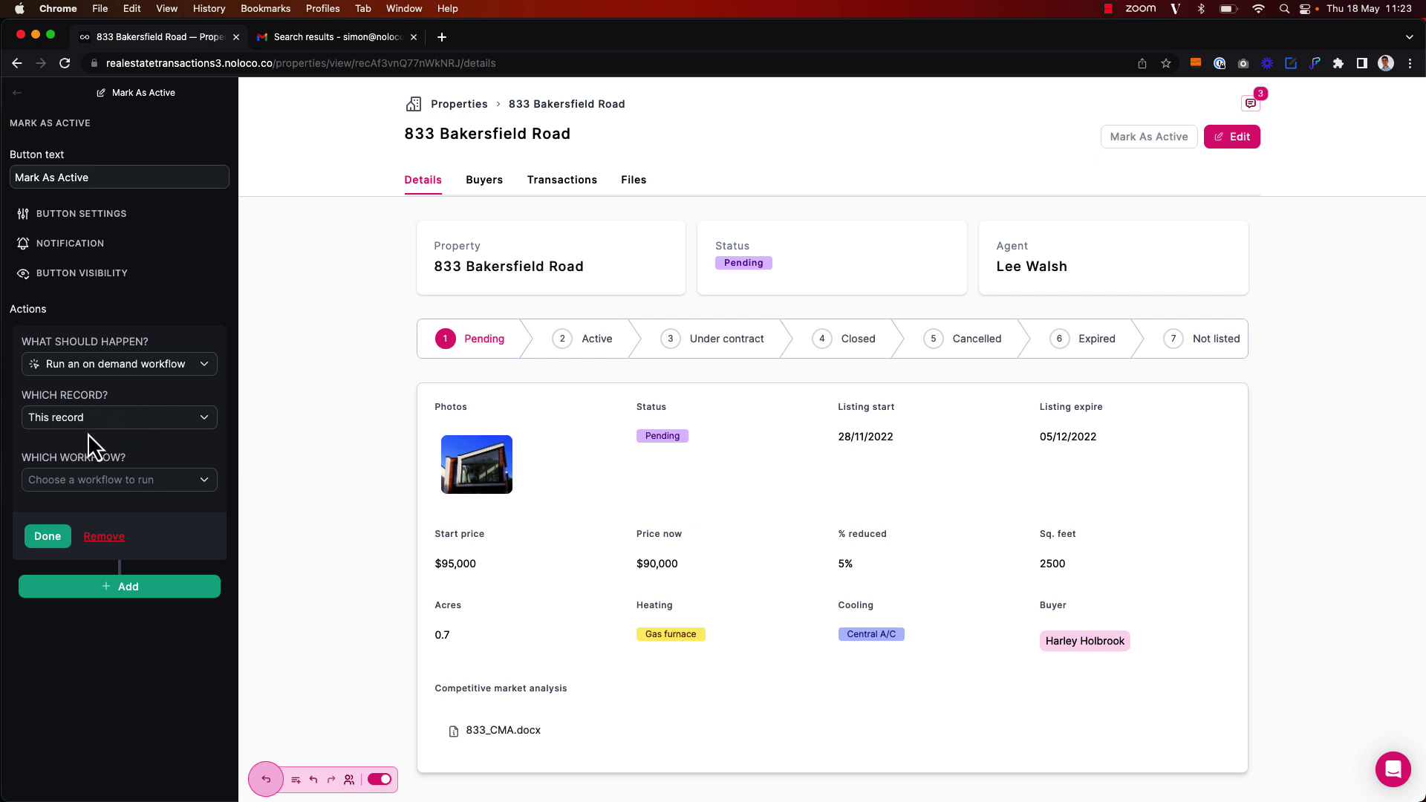
click(106, 490)
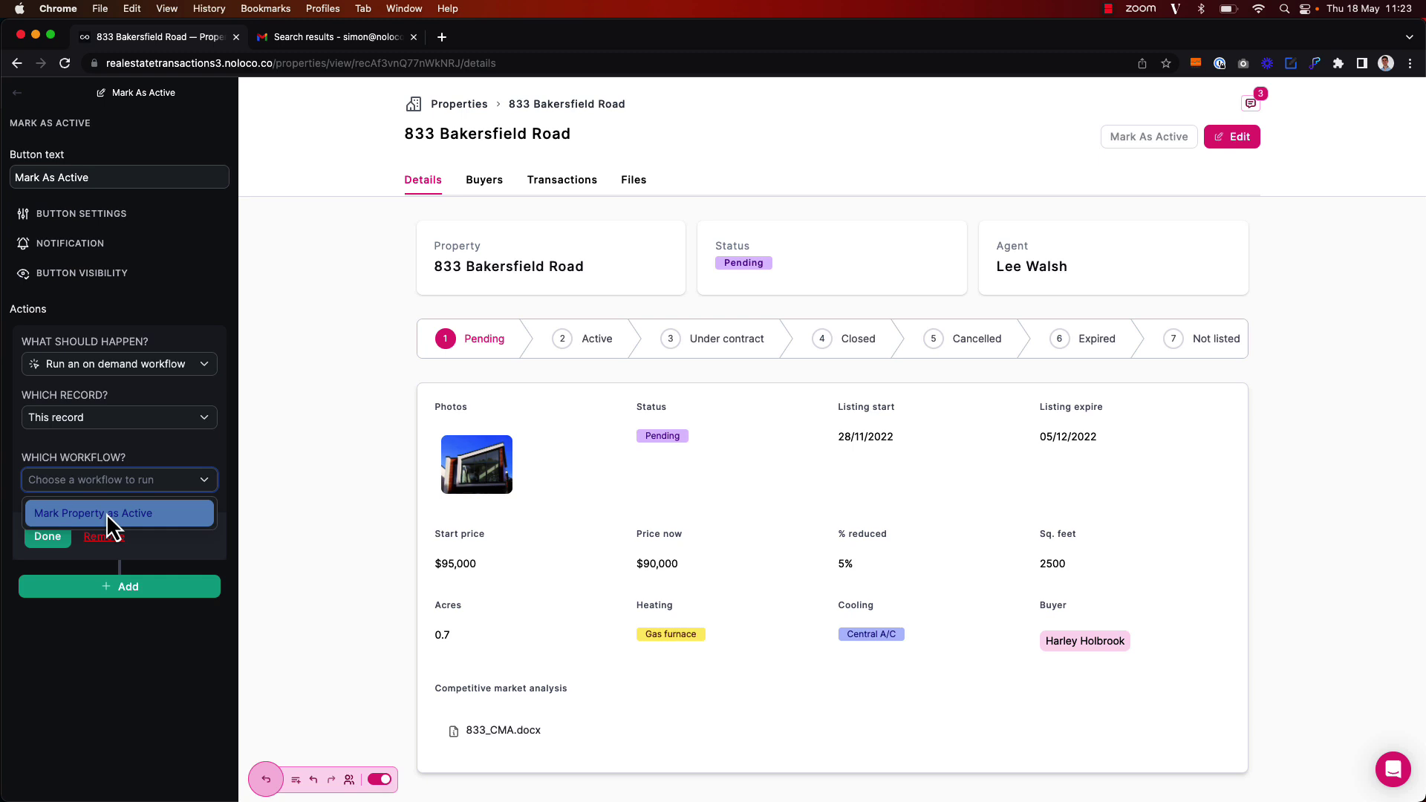
click(108, 515)
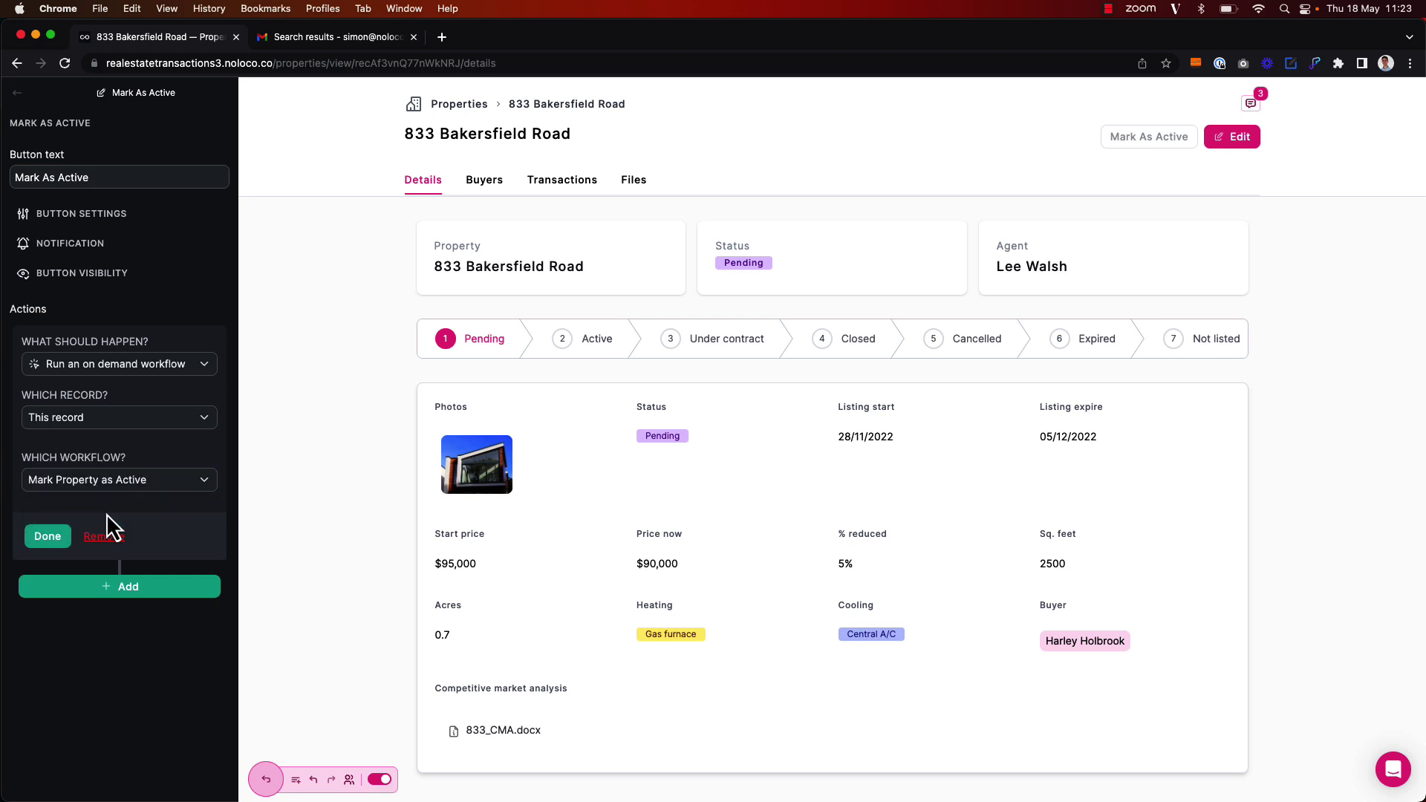
click(44, 536)
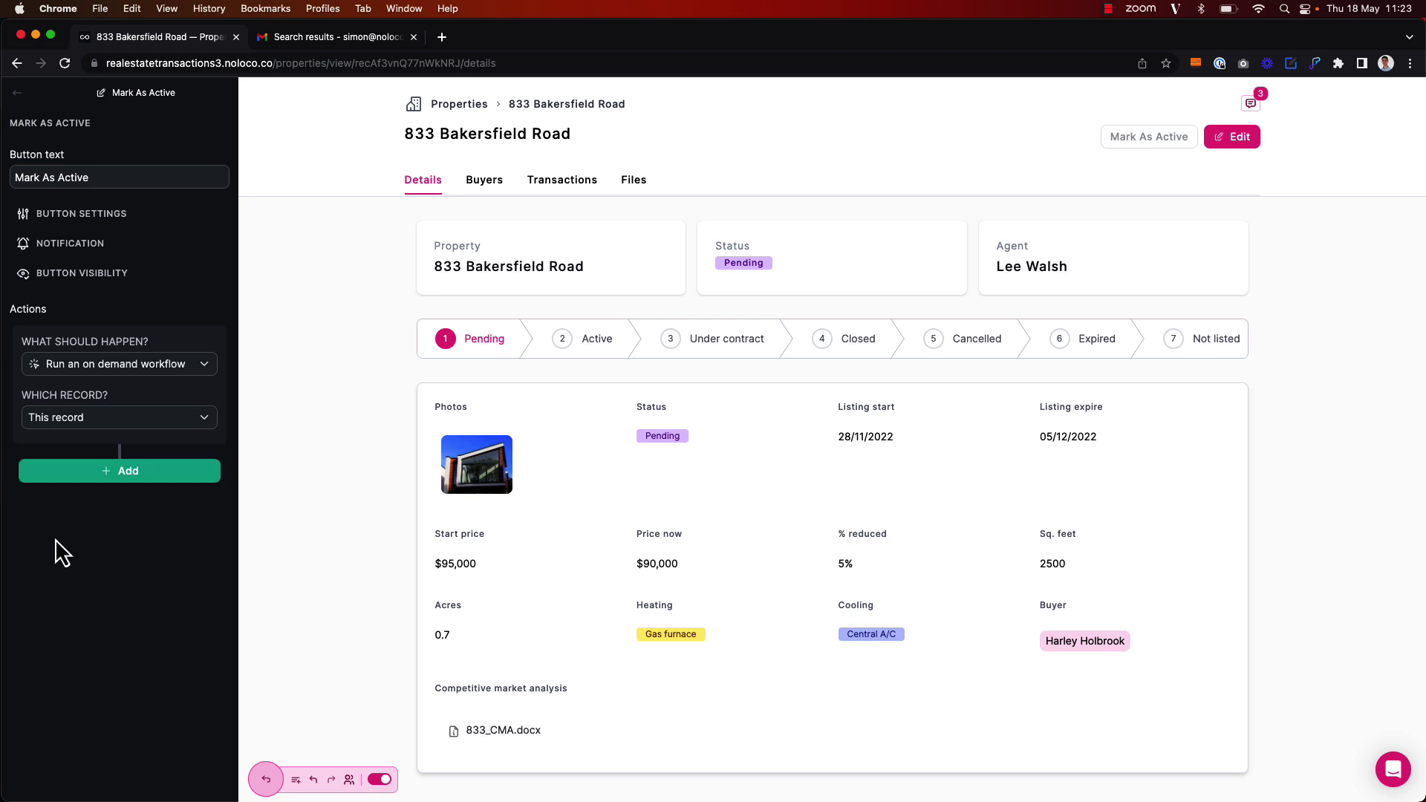
click(17, 93)
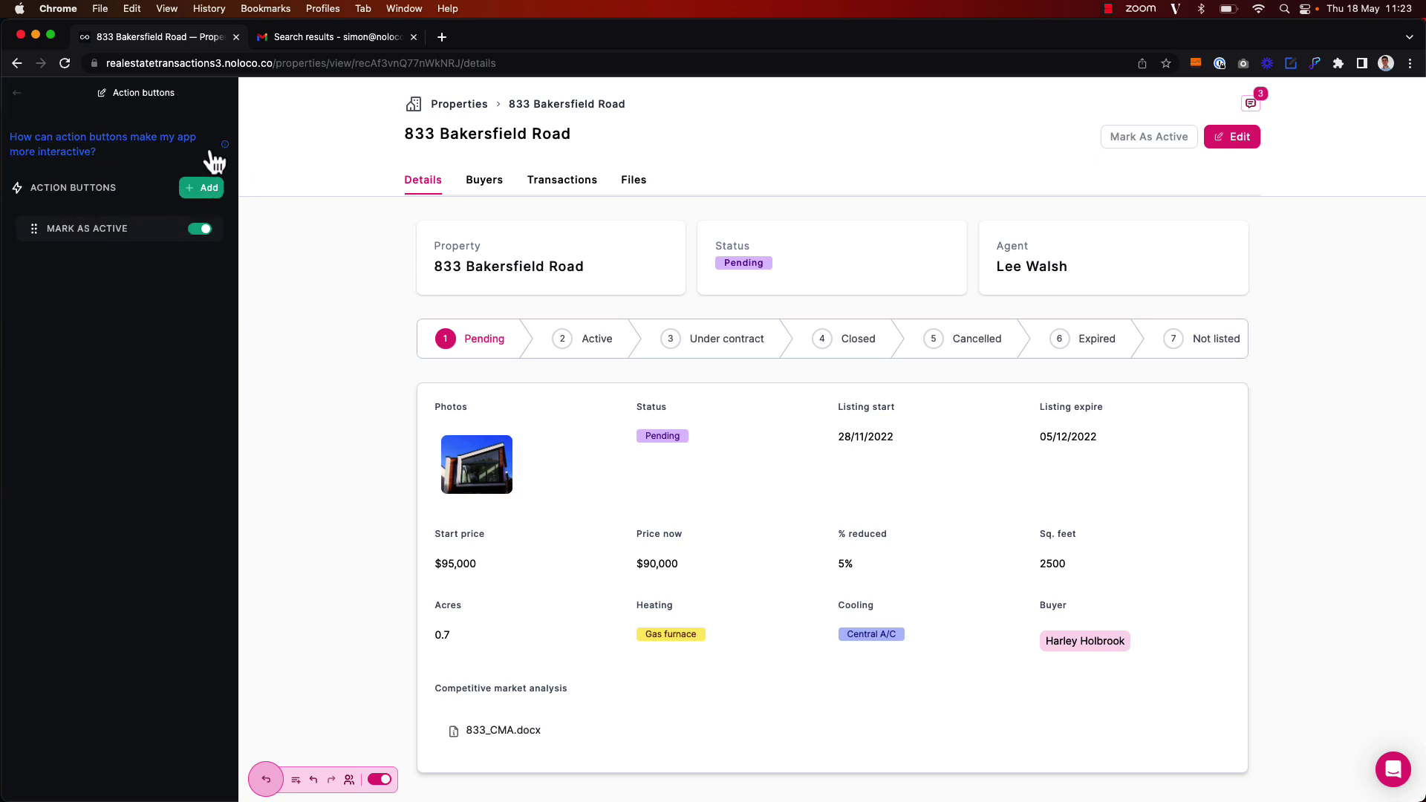
Exit the page editor, publish the button changes, and dismiss the Congrats confirmation
click(18, 95)
click(21, 104)
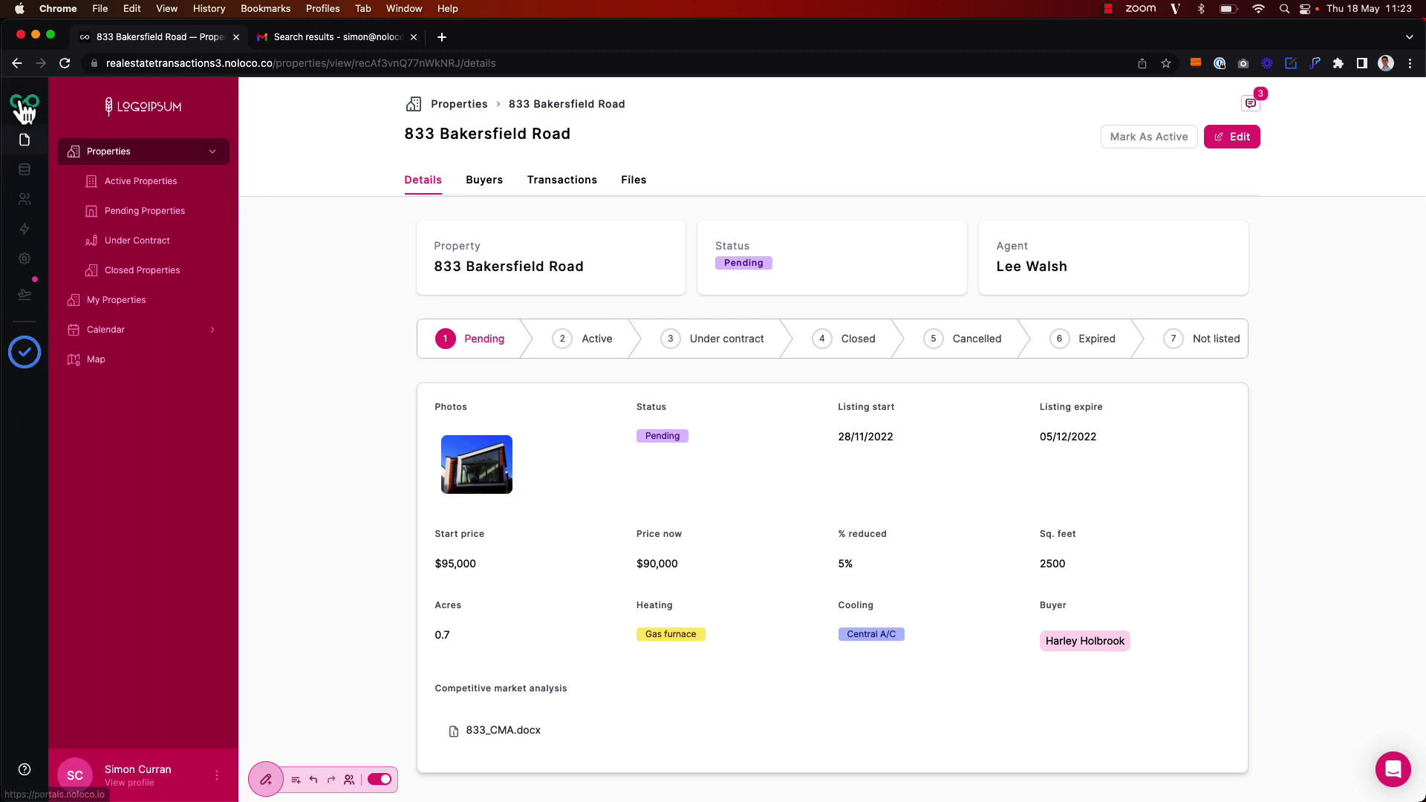
click(21, 306)
click(284, 430)
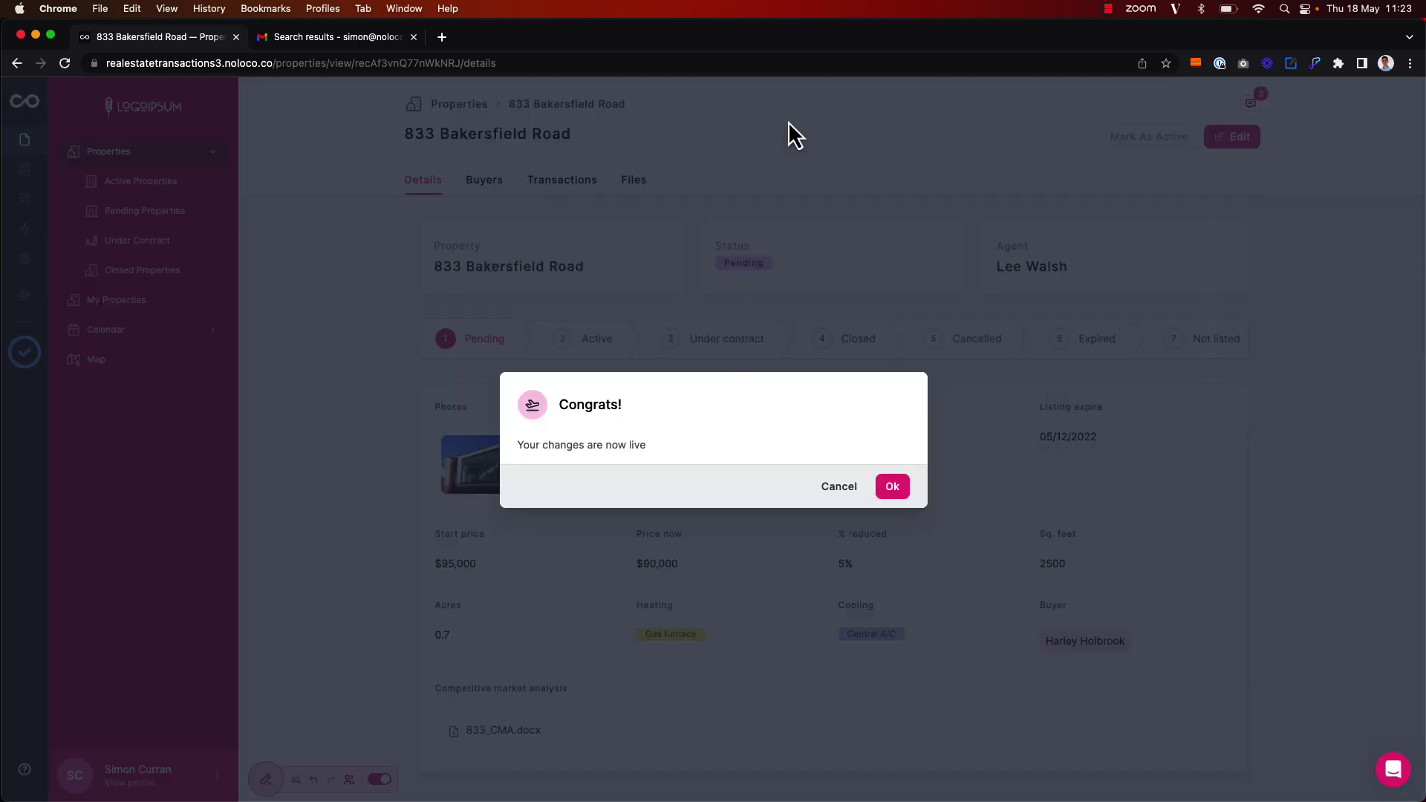
click(788, 122)
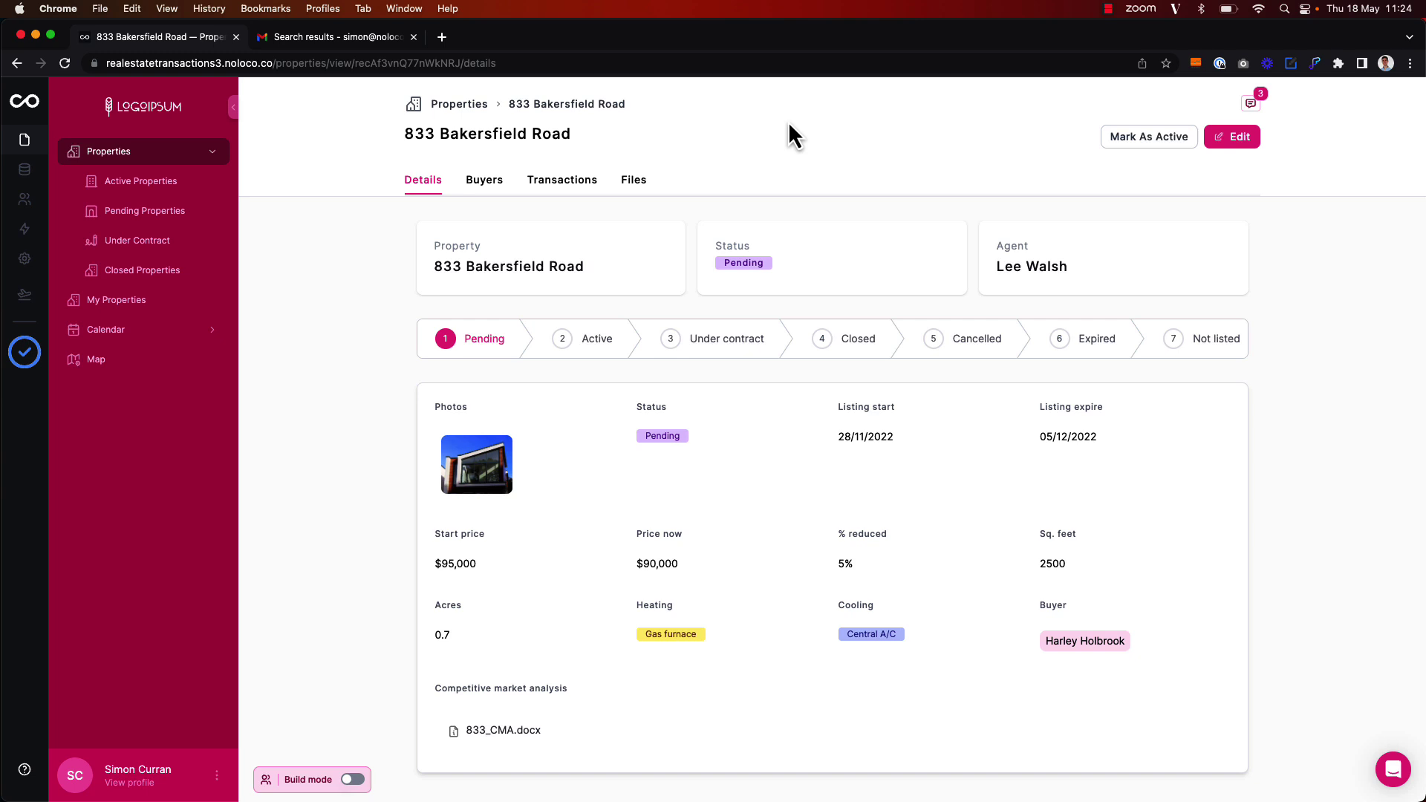
click(1150, 138)
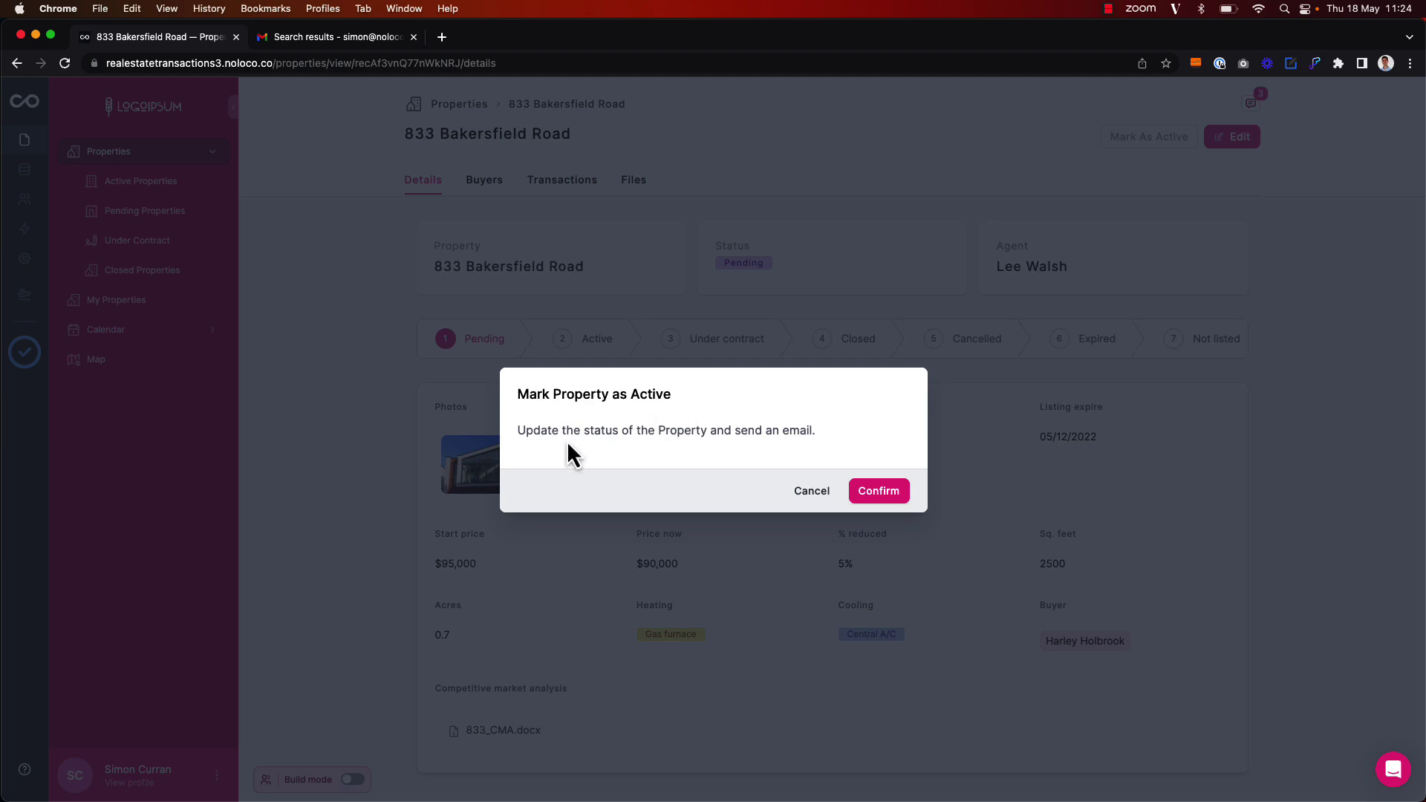
click(888, 493)
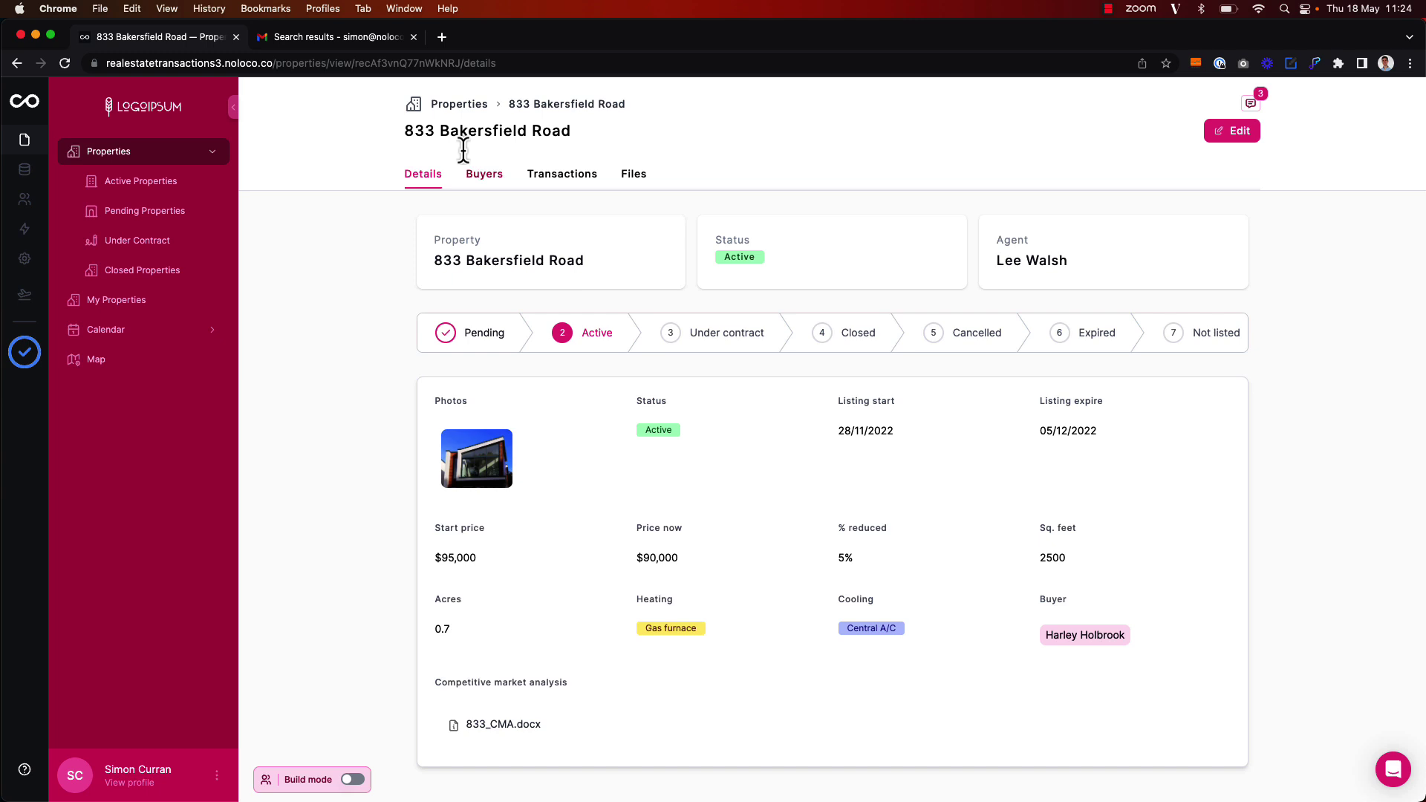
click(345, 38)
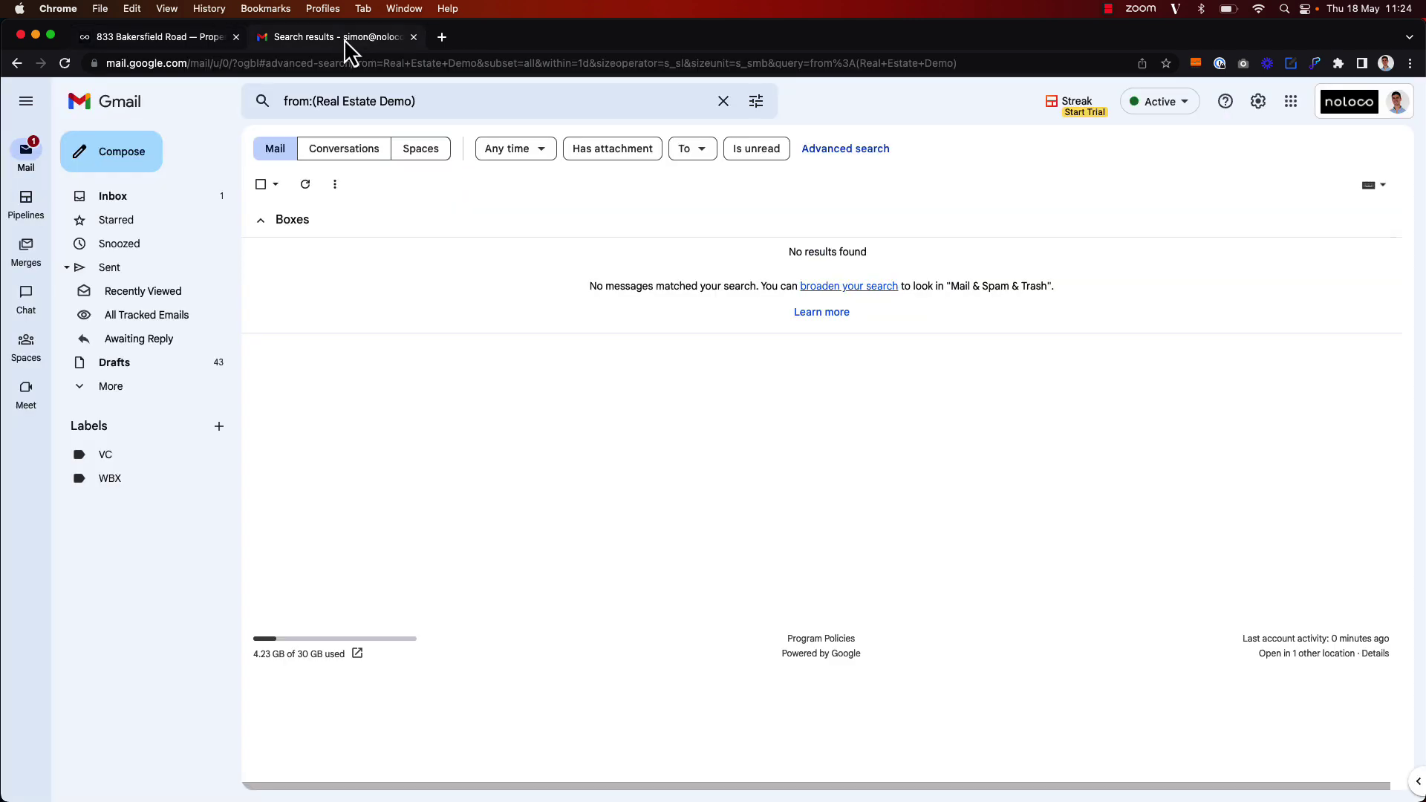
Refresh Gmail's search, open the Property Active email, and follow its View Property link
click(305, 185)
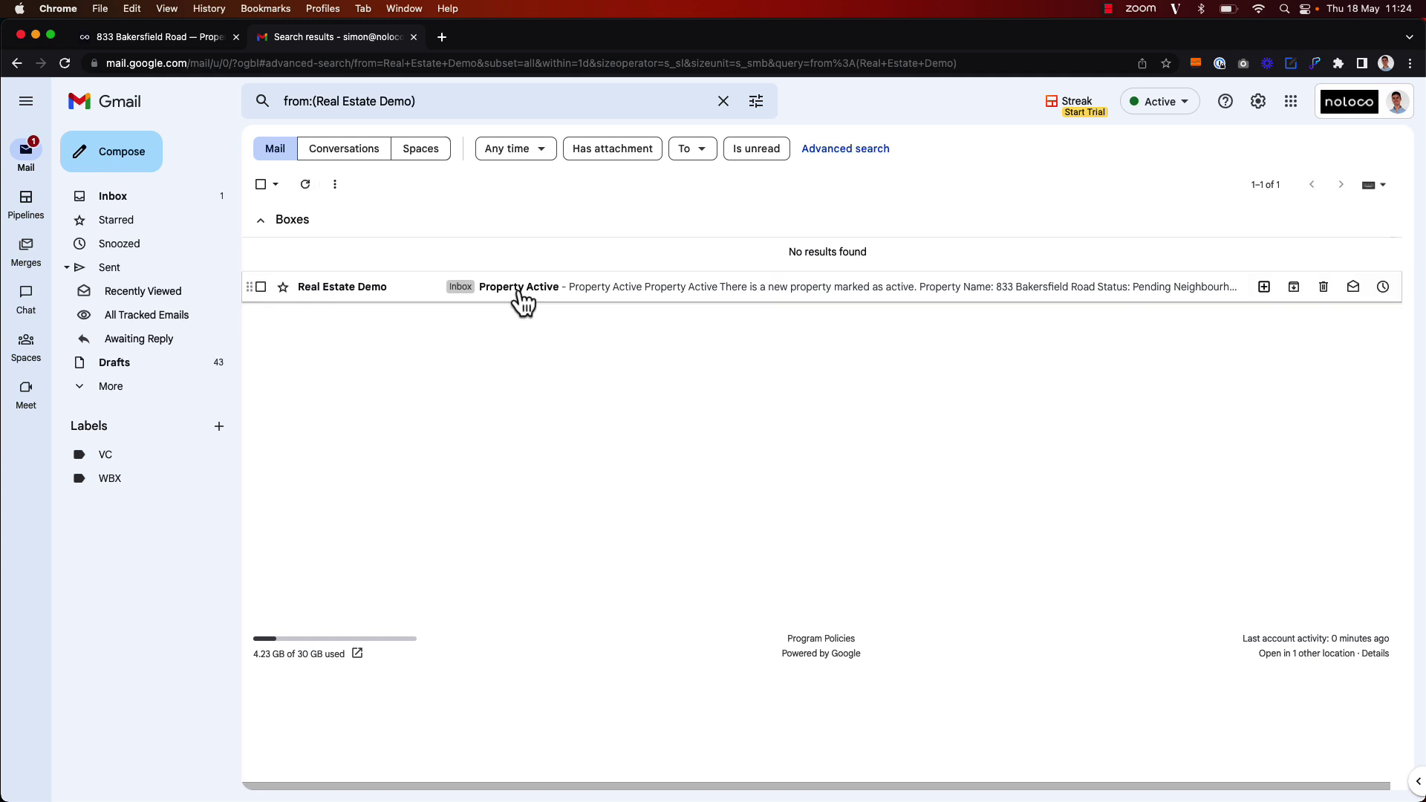
mouse_move(361, 297)
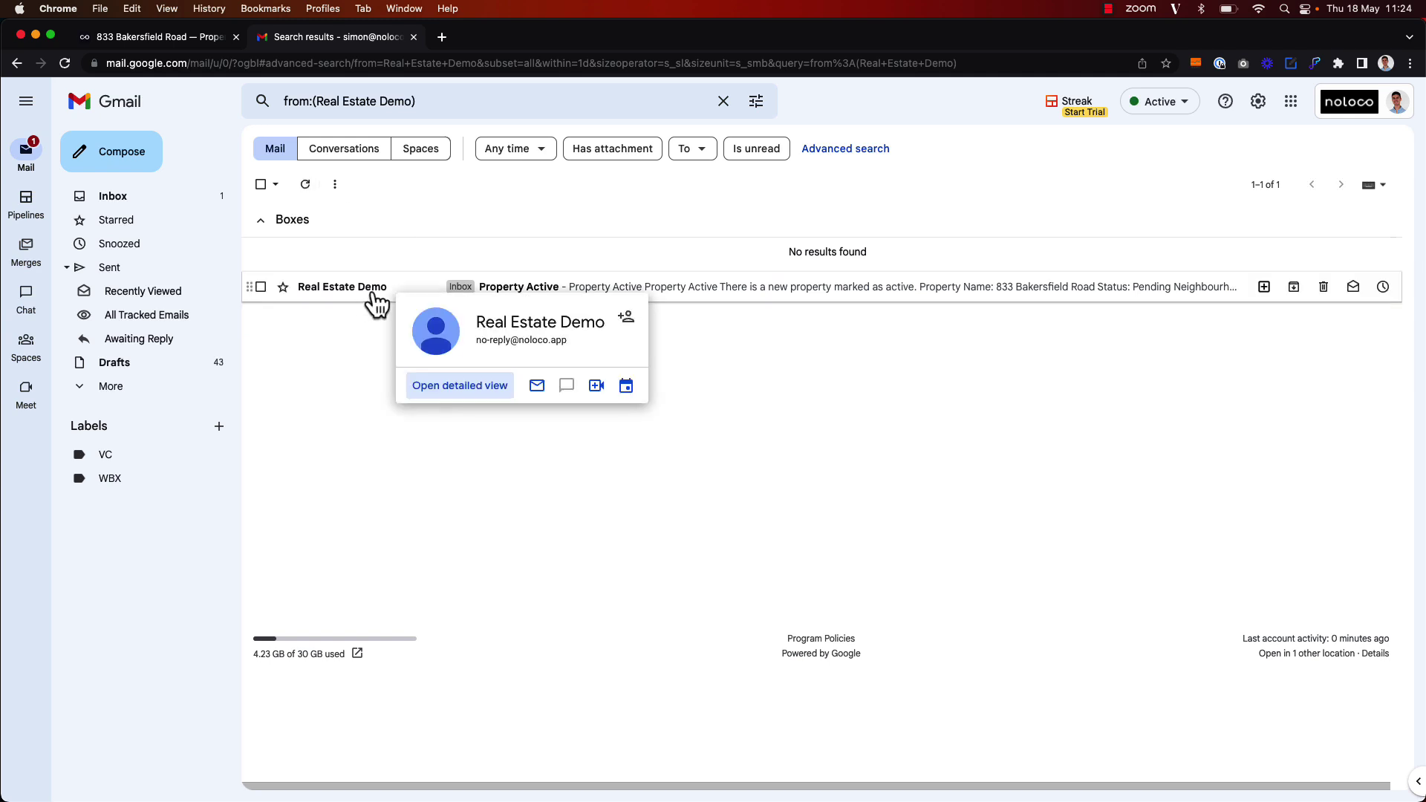
click(608, 289)
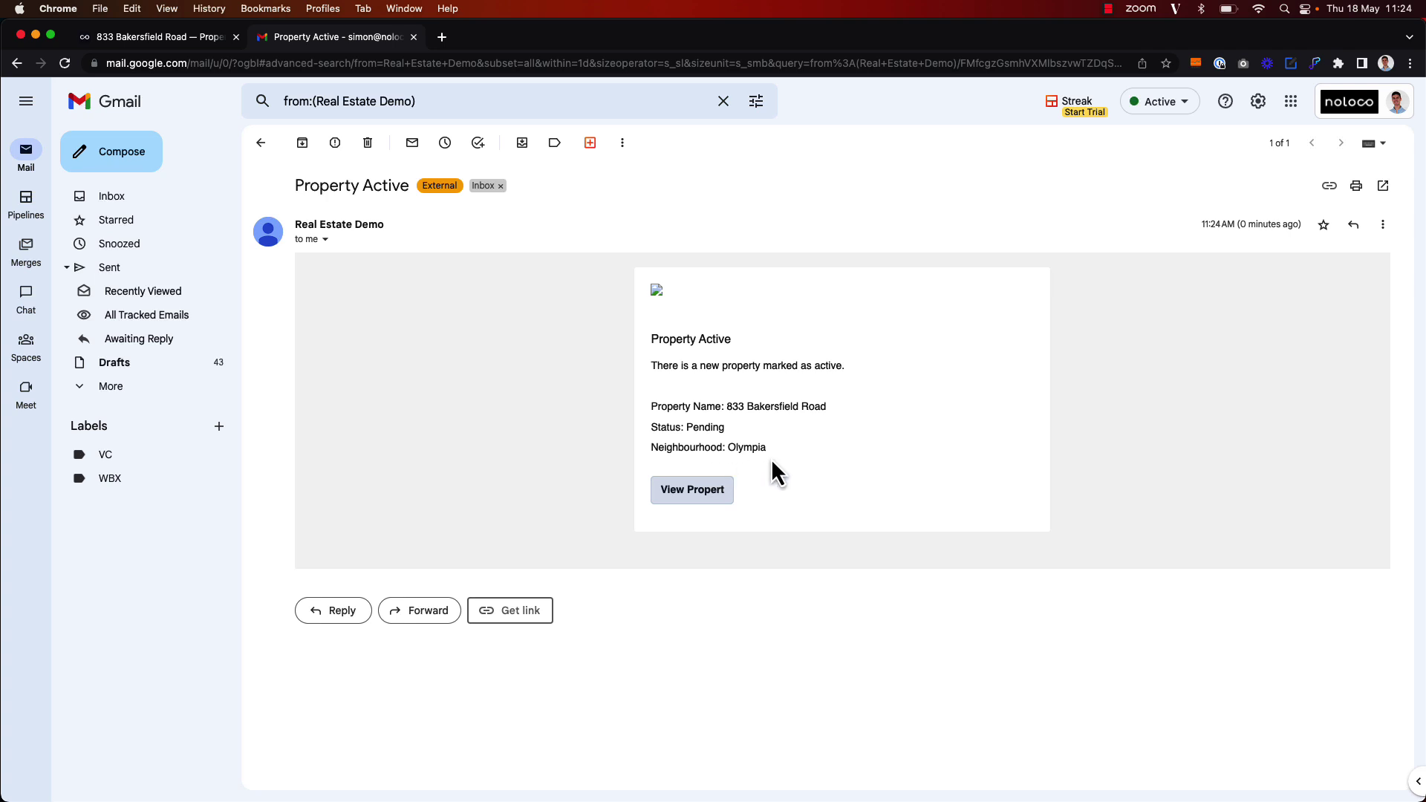
click(715, 492)
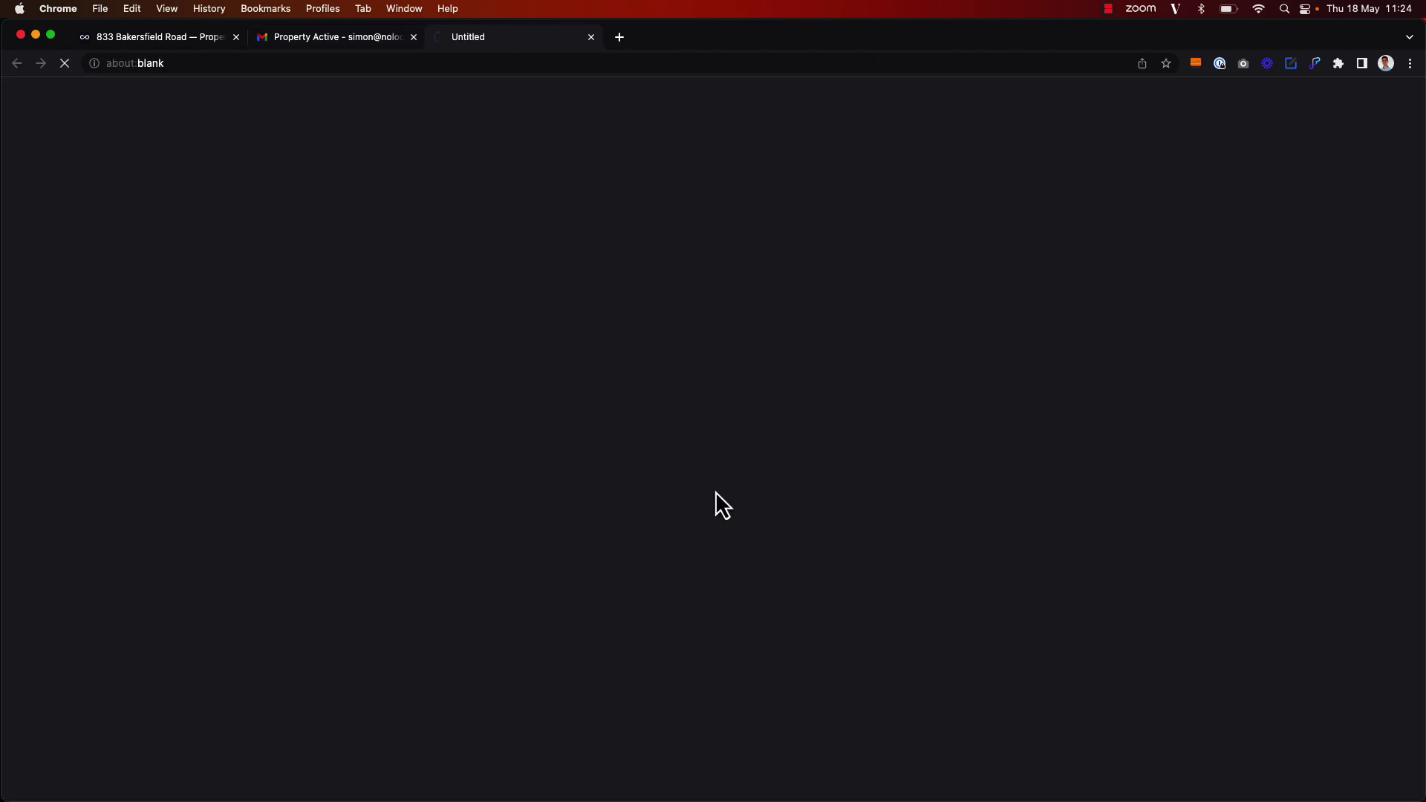